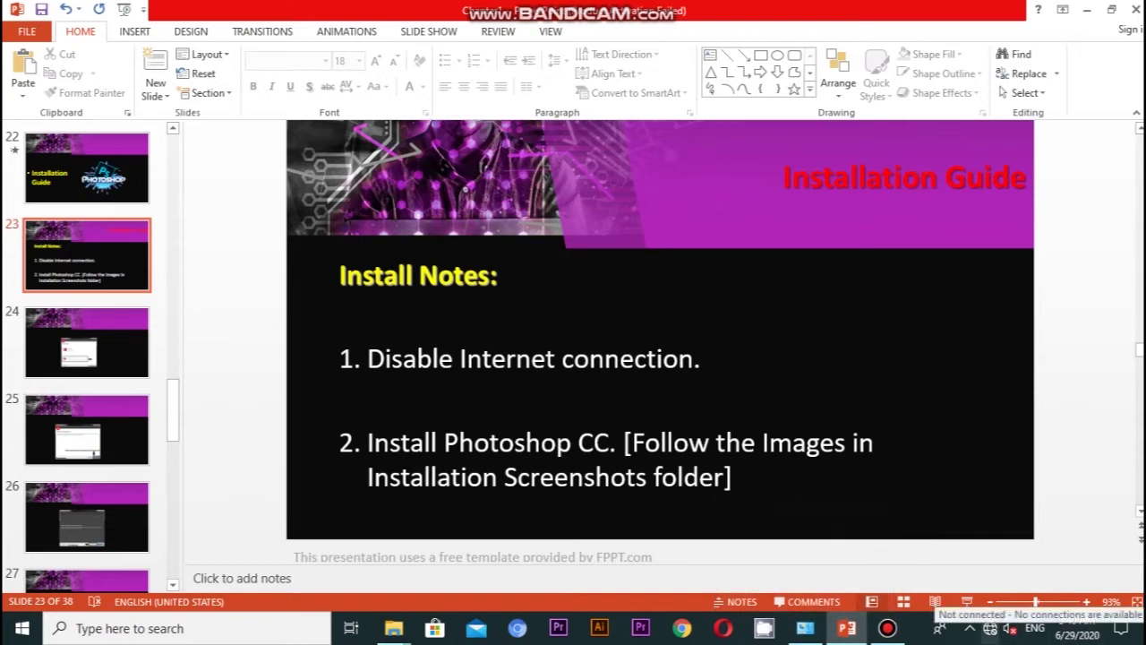
- Go offline from the network flyout, advance through installation guide slides, then switch to File Explorer
{"action": "left_click", "coordinate": [990, 628]}
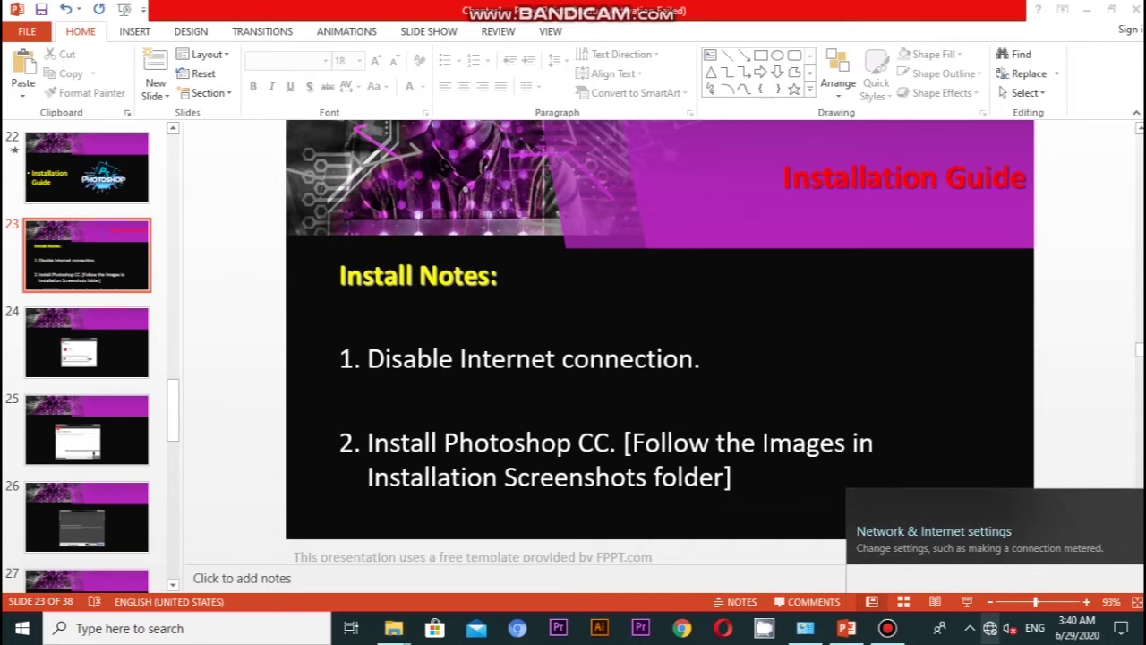
{"action": "key", "text": "Escape"}
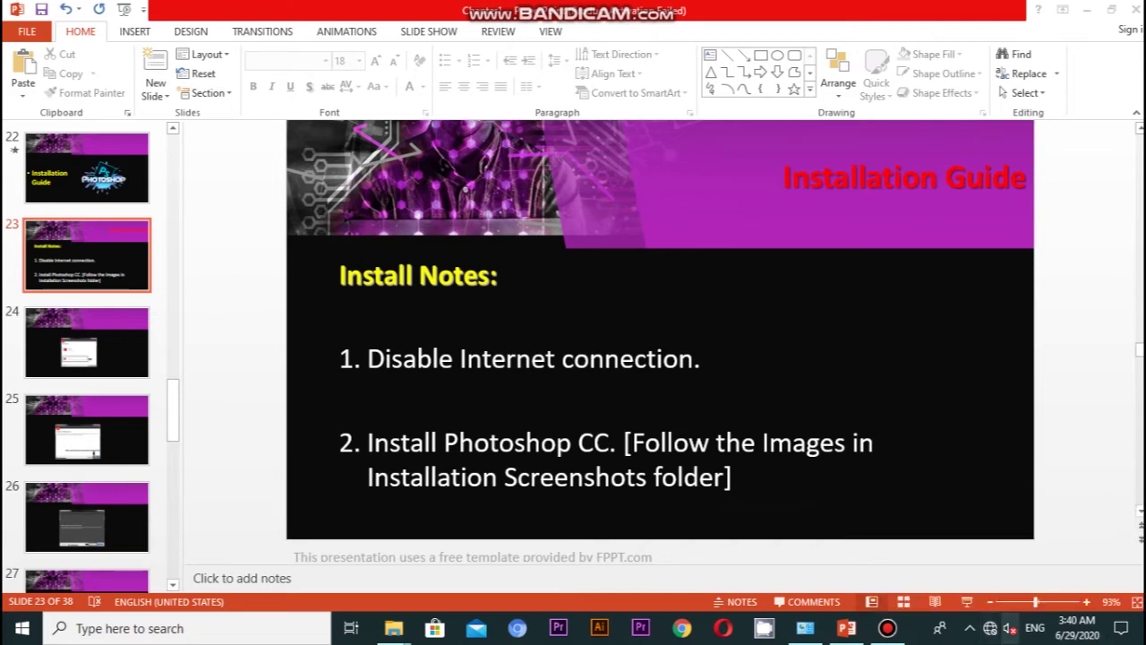
{"action": "key", "text": "Down"}
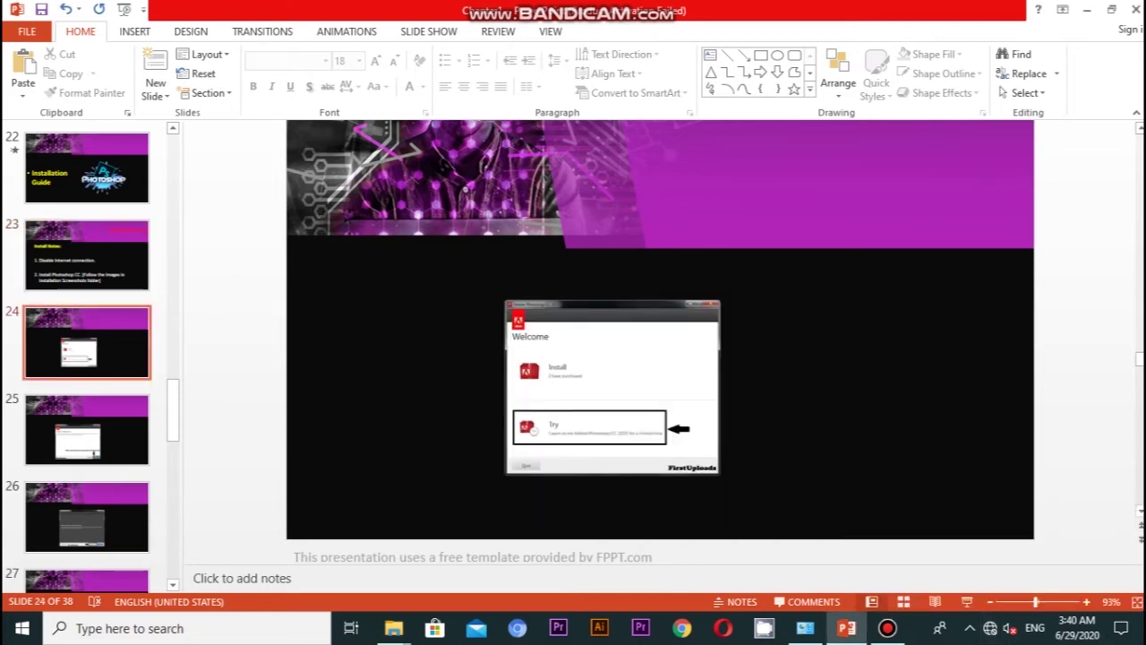
{"action": "key", "text": "Down"}
{"action": "key", "text": "Down"}
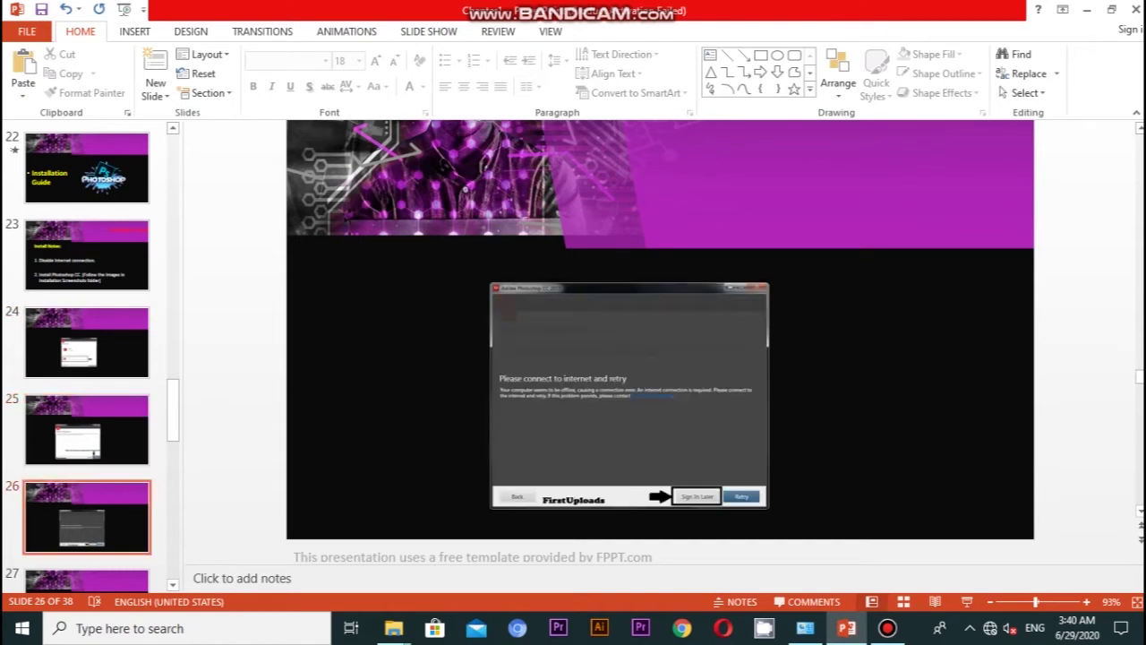
{"action": "key", "text": "Down"}
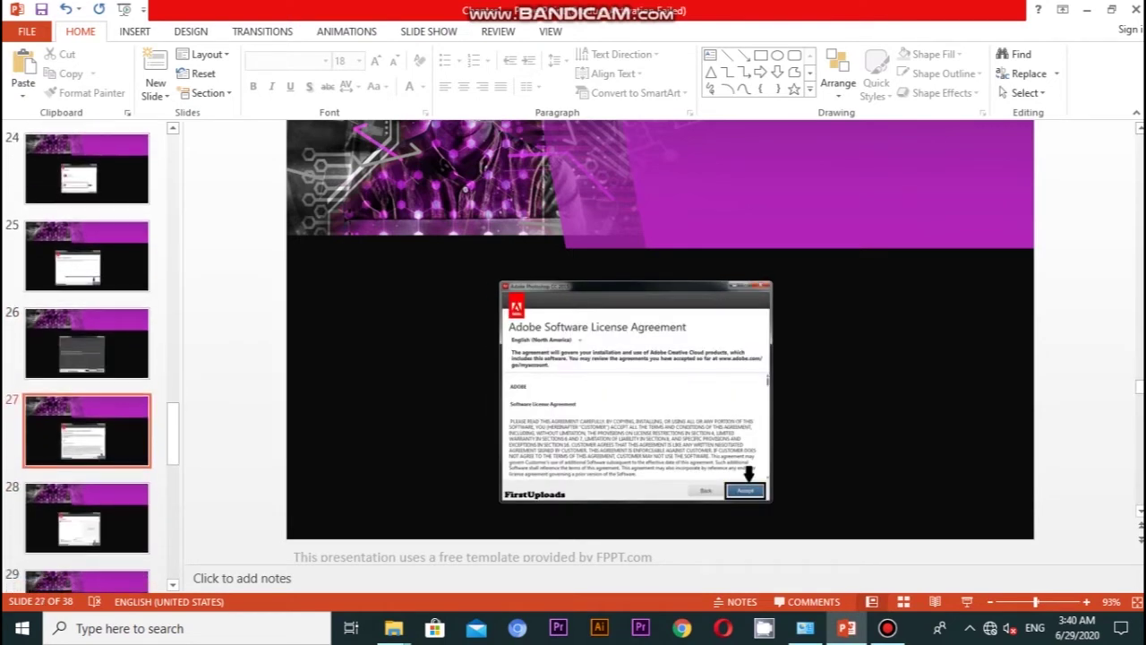
{"action": "key", "text": "alt+Tab"}
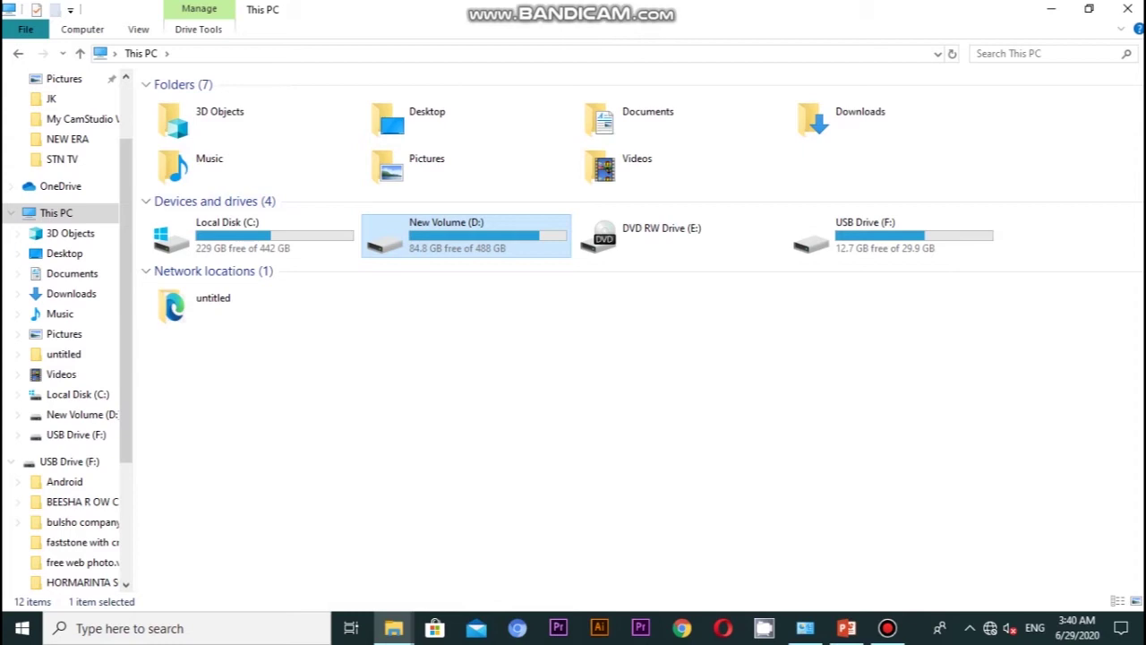
- Open New Volume (D:) > software > Photoshop 16 LS20 (64-Bit)
{"action": "key", "text": "Return"}
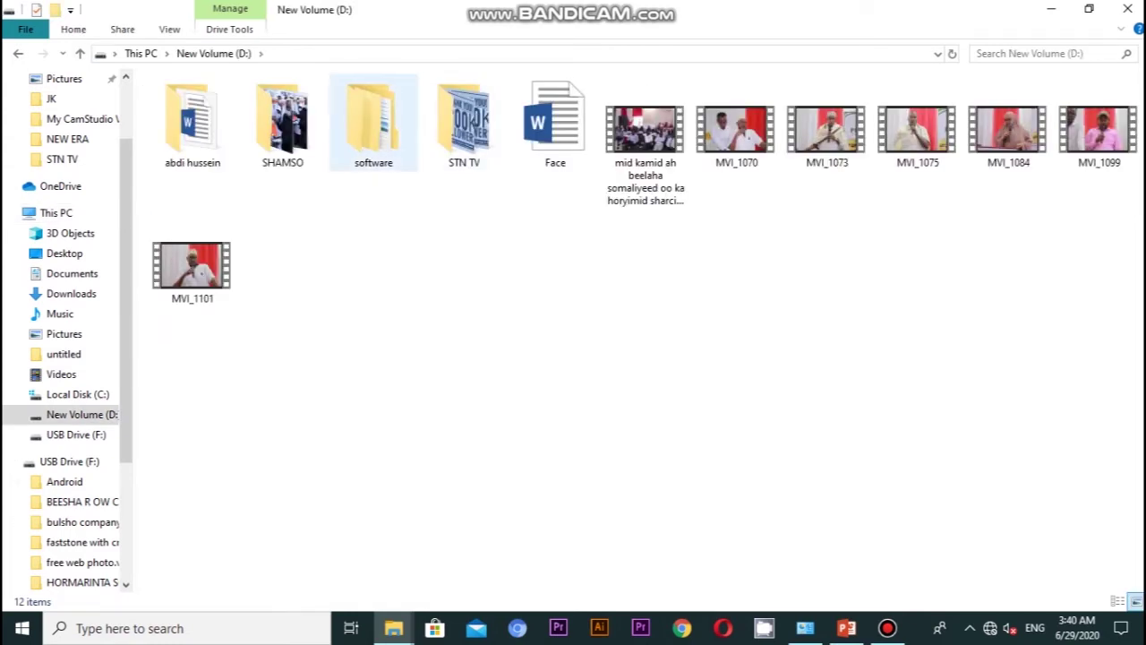
{"action": "double_click", "coordinate": [373, 126]}
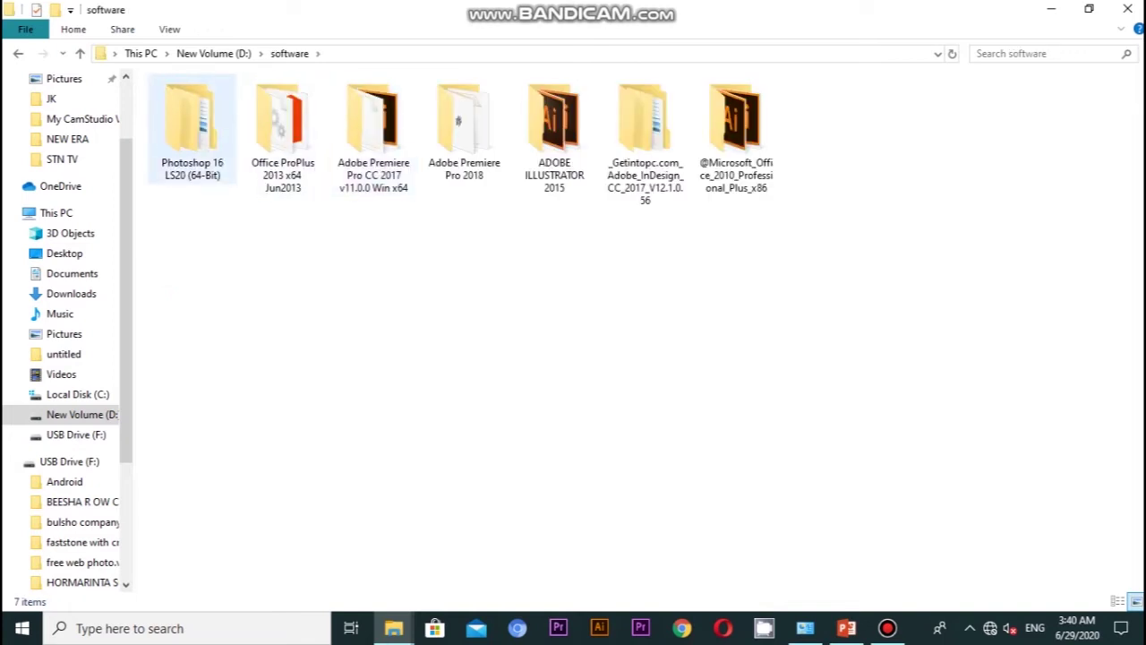
{"action": "left_click", "coordinate": [192, 125]}
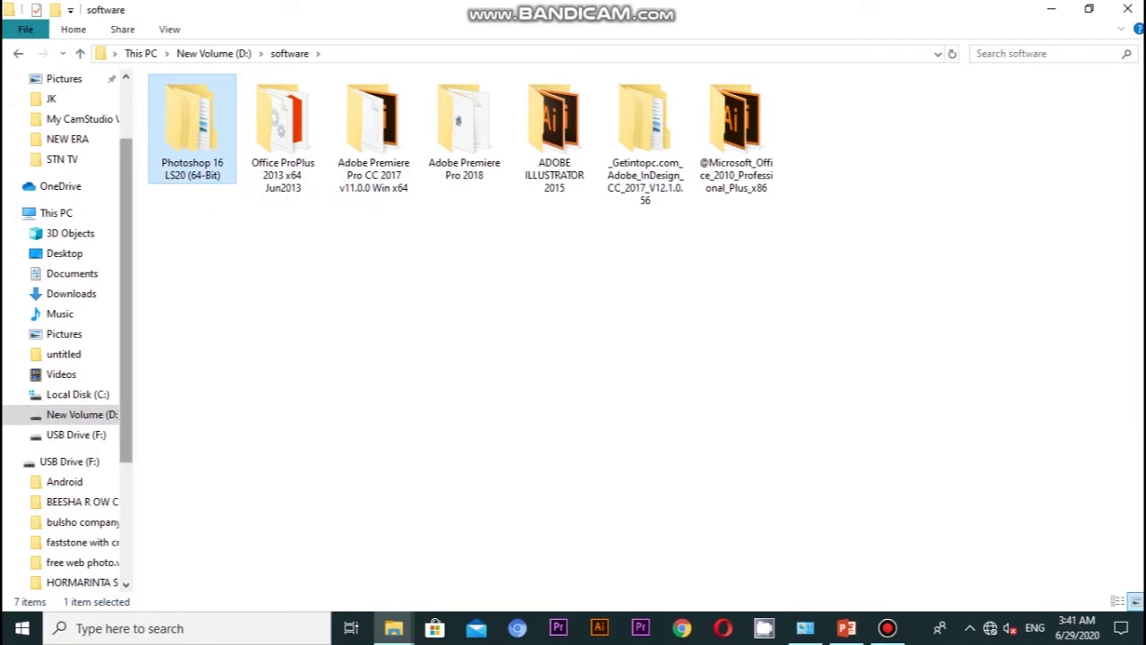
{"action": "scroll", "coordinate": [67, 331], "scroll_direction": "up", "scroll_amount": 1}
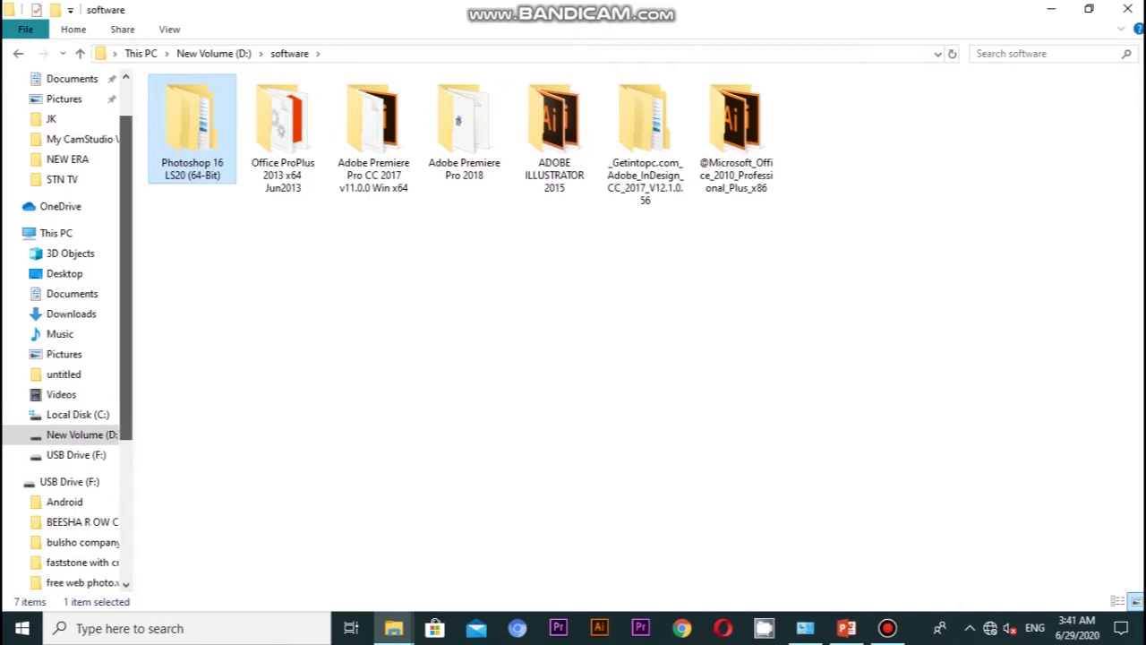
{"action": "scroll", "coordinate": [67, 331], "scroll_direction": "up", "scroll_amount": 1}
{"action": "scroll", "coordinate": [67, 331], "scroll_direction": "up", "scroll_amount": 1}
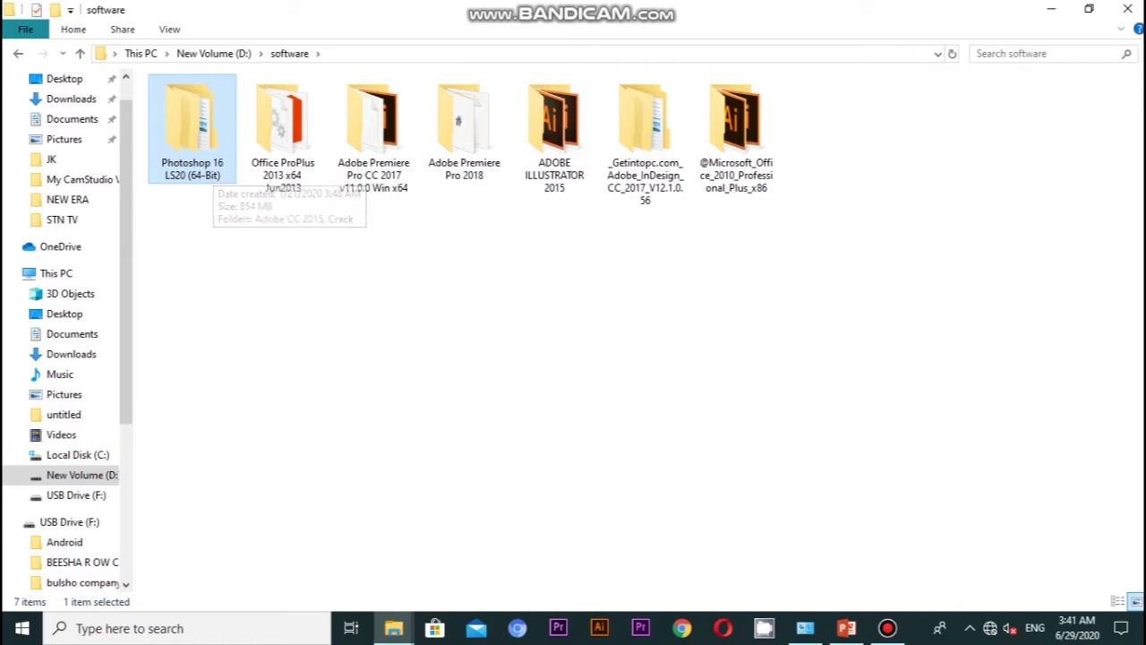
{"action": "key", "text": "Return"}
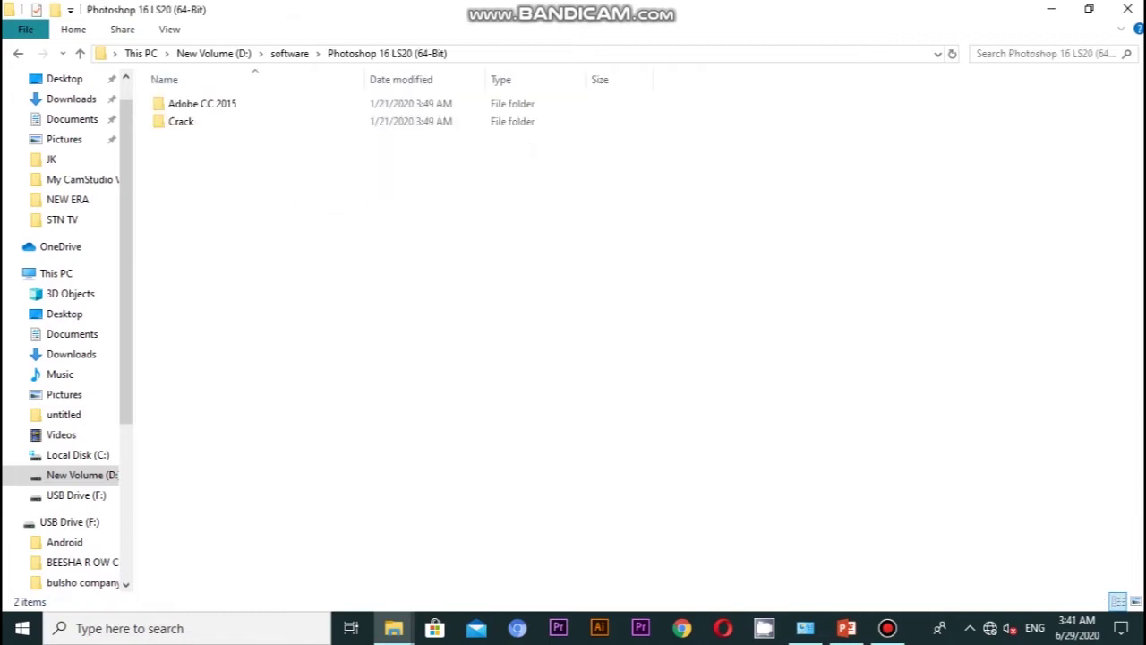
- Open the Adobe CC 2015 folder, next to the Crack folder
{"action": "left_click_drag", "start_coordinate": [205, 159], "coordinate": [210, 89]}
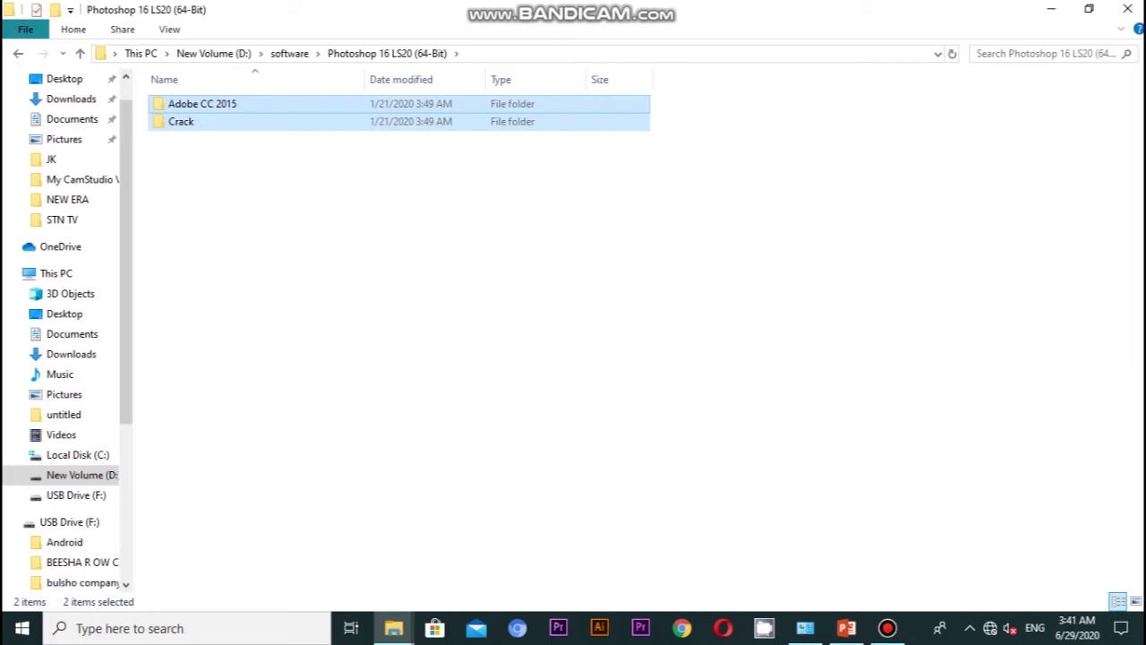
{"action": "left_click", "coordinate": [226, 186]}
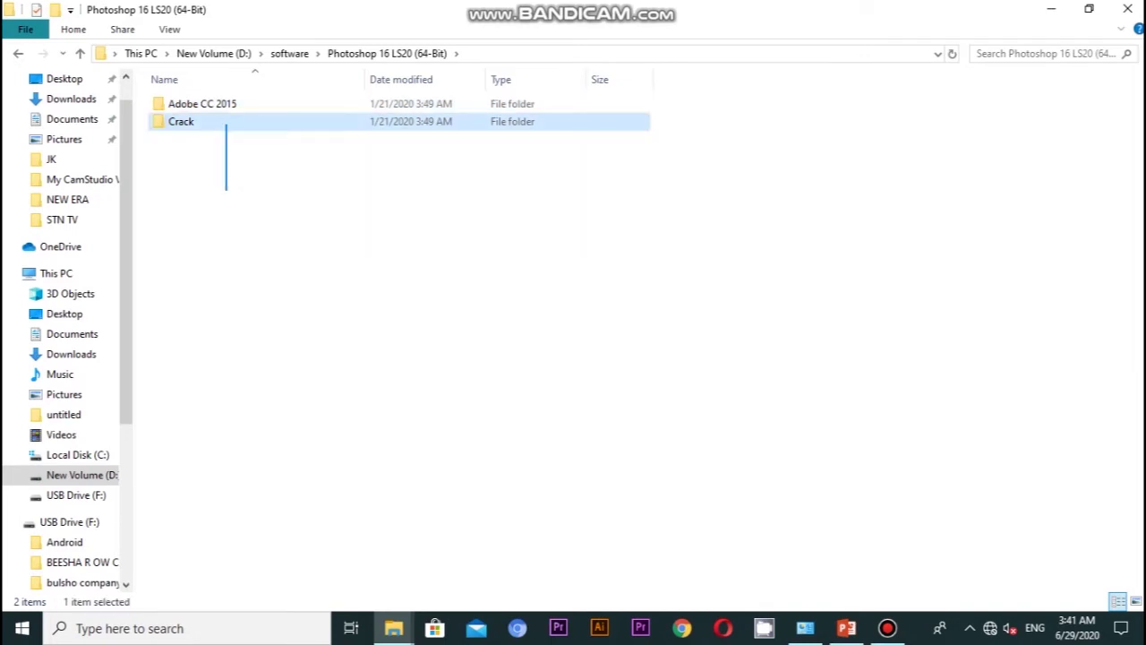
{"action": "left_click_drag", "start_coordinate": [226, 145], "coordinate": [226, 99]}
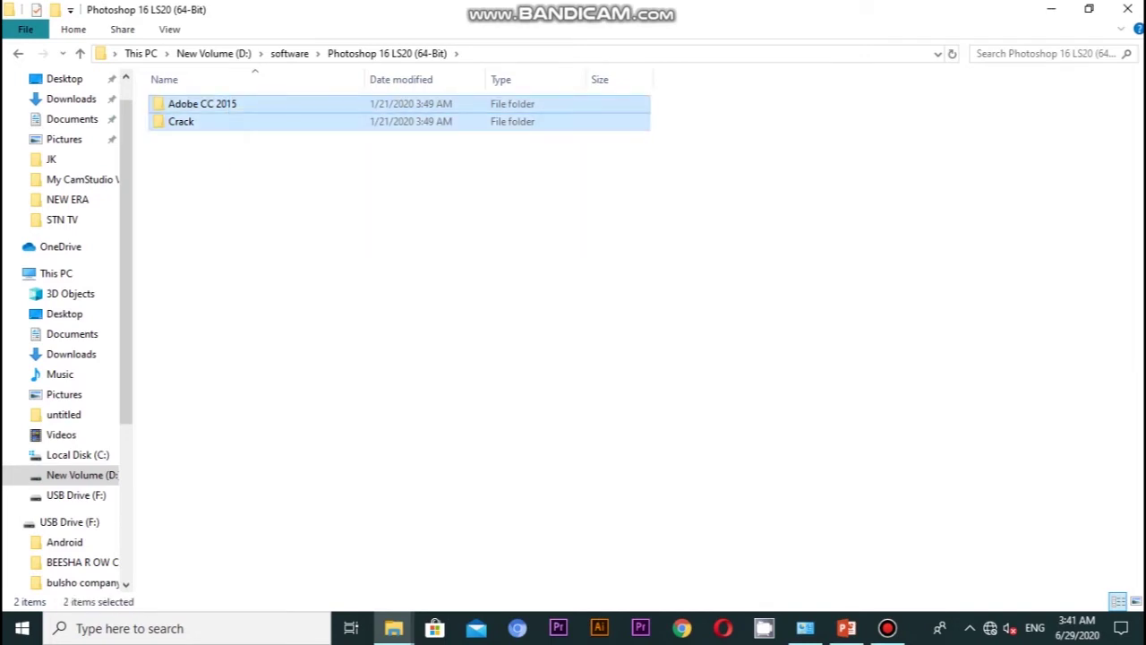
{"action": "left_click", "coordinate": [211, 184]}
{"action": "double_click", "coordinate": [199, 104]}
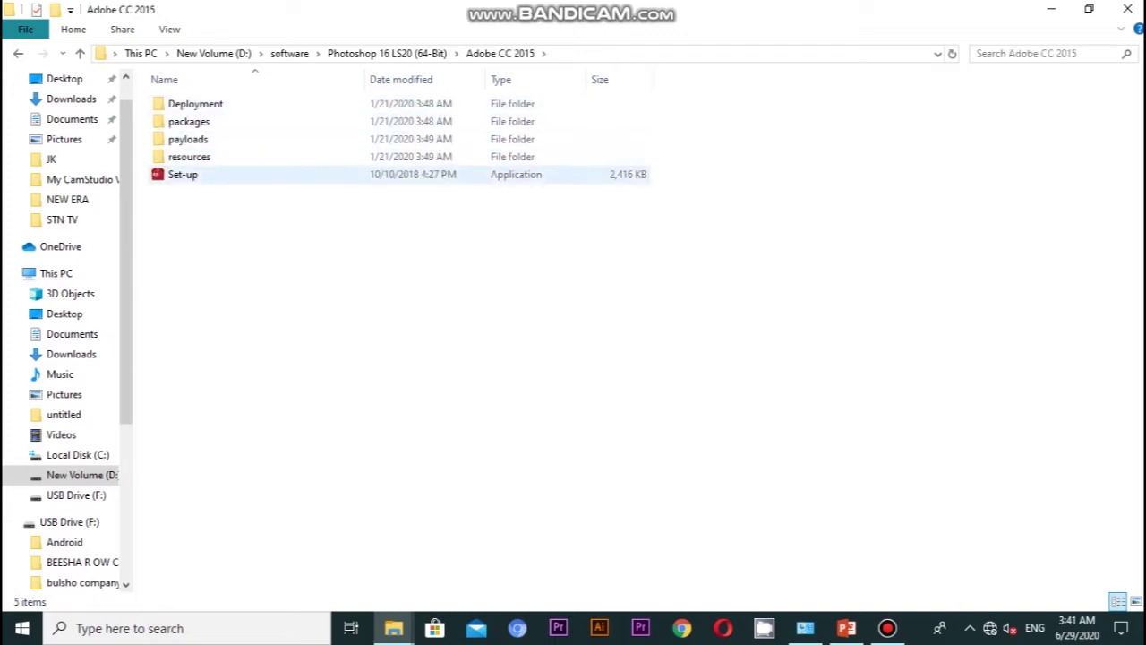
- Run the Set-up application in Adobe CC 2015 to start the Photoshop installer
{"action": "left_click", "coordinate": [183, 175]}
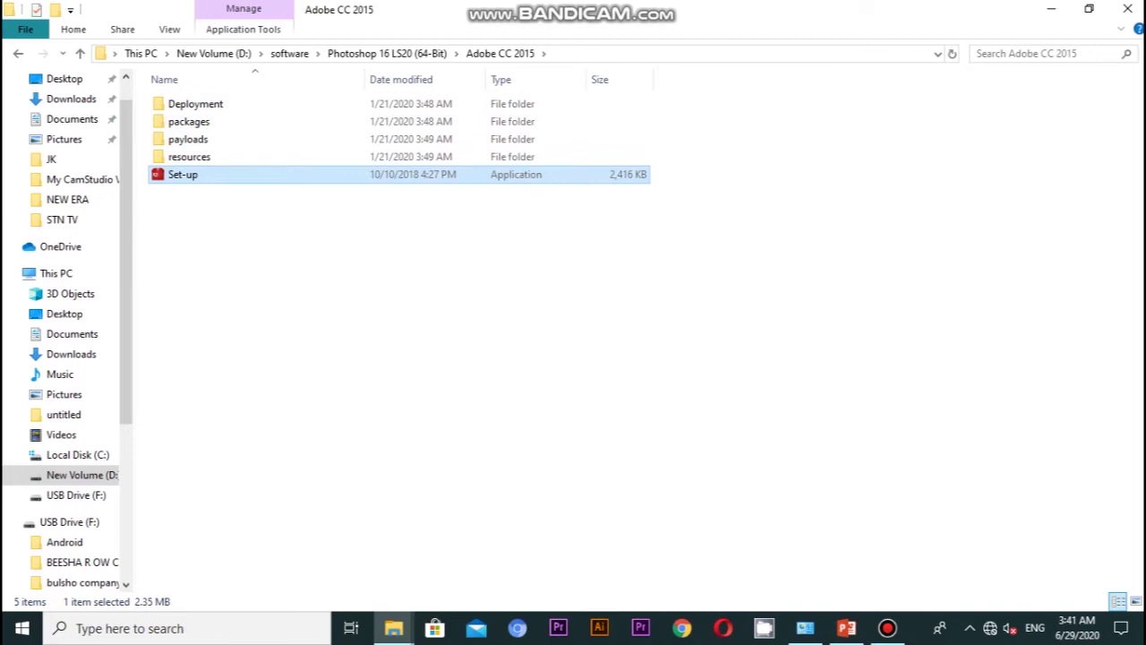
{"action": "key", "text": "Return"}
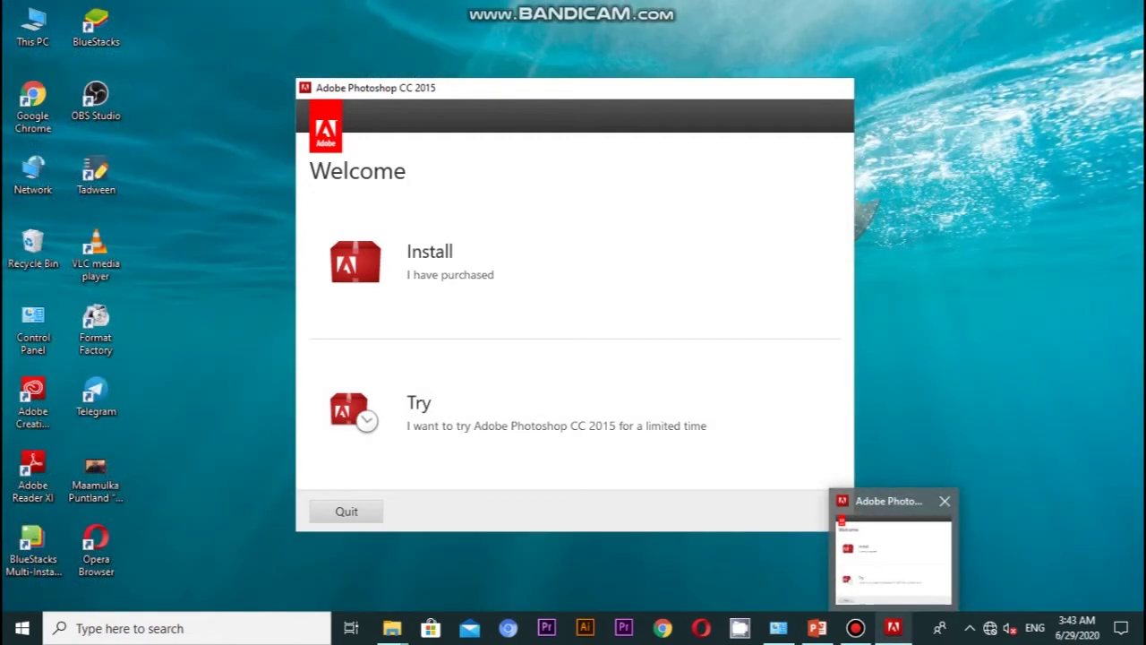
- Choose Try, skip sign-in with Sign In Later, and accept the license agreement
{"action": "left_click", "coordinate": [892, 560]}
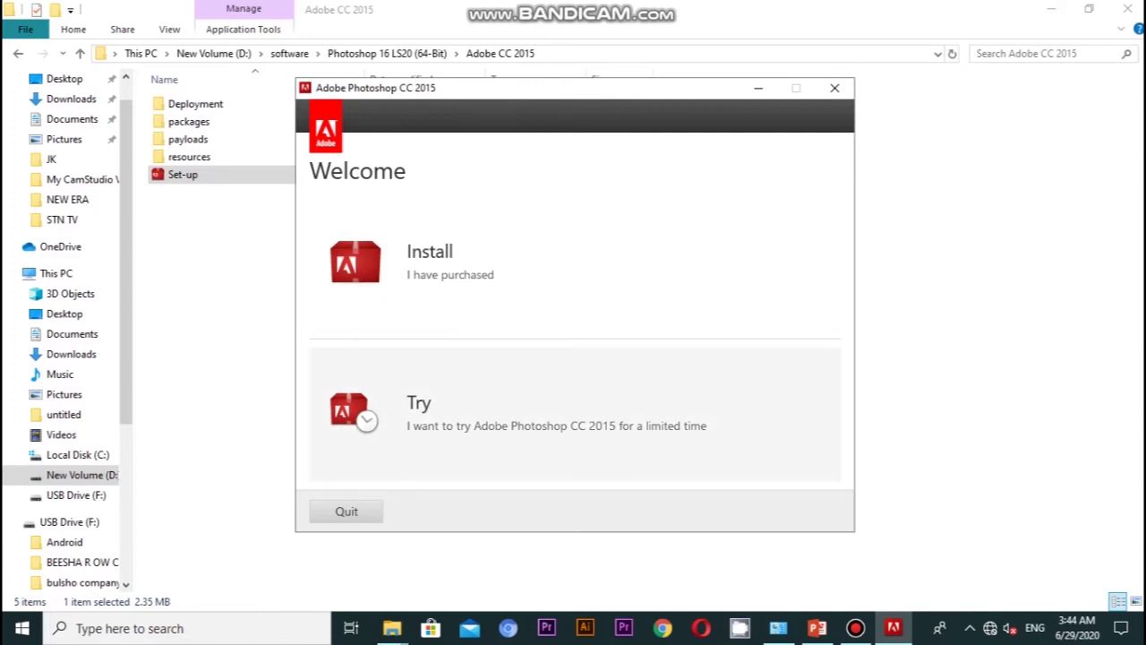
{"action": "left_click", "coordinate": [556, 414]}
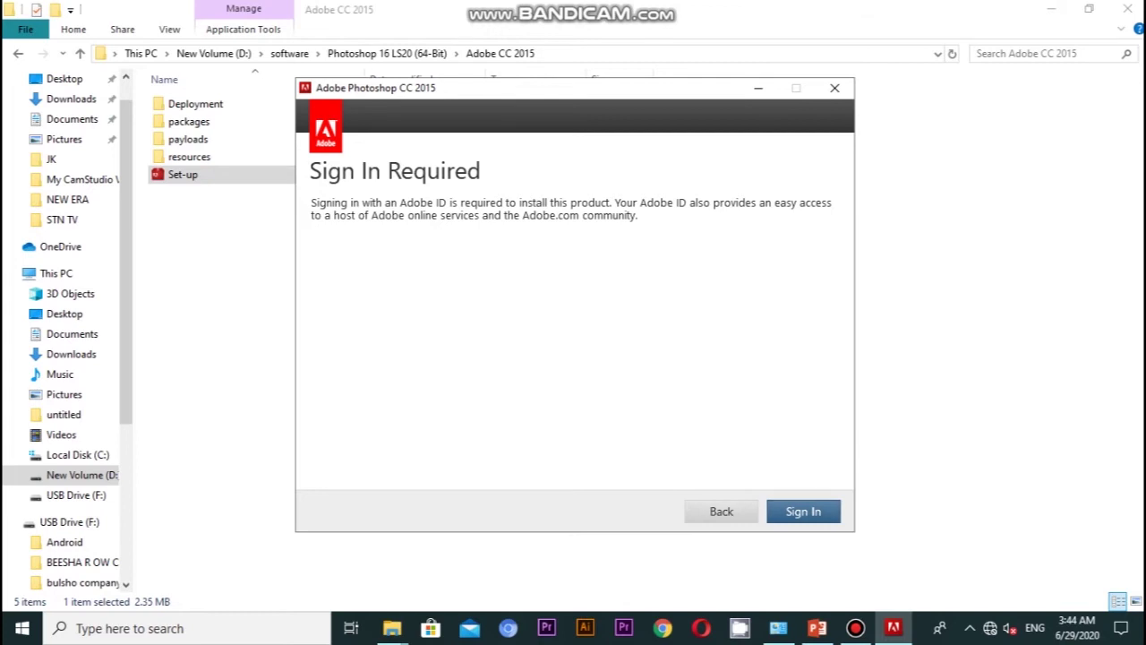
{"action": "key", "text": "Return"}
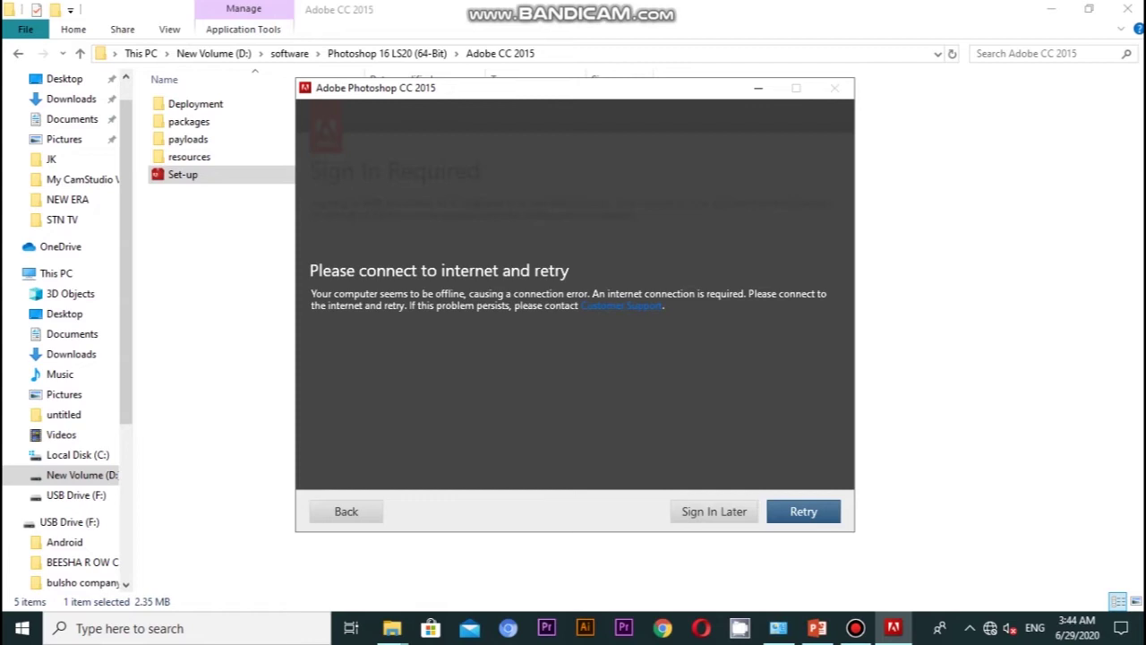
{"action": "left_click", "coordinate": [714, 511]}
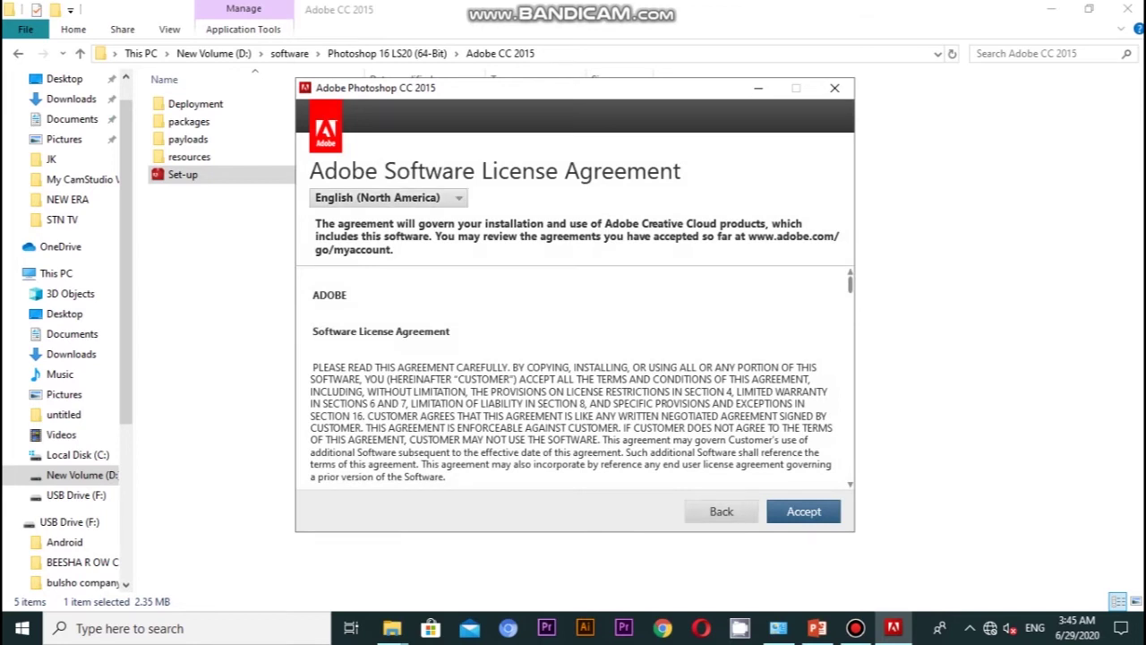
{"action": "left_click", "coordinate": [803, 511]}
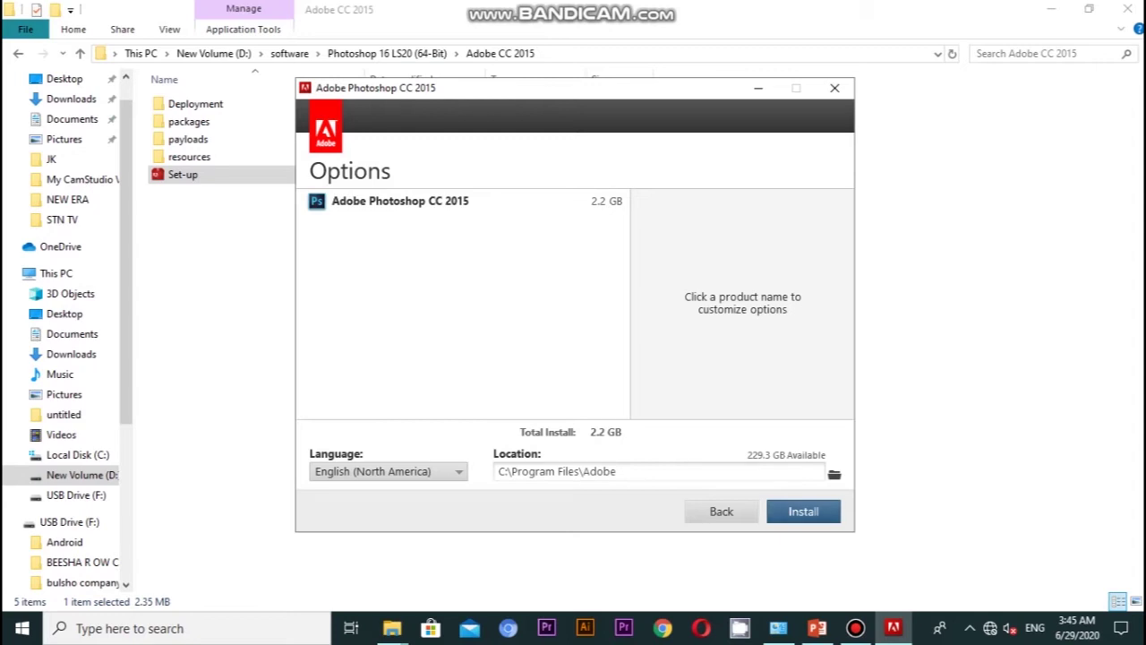
- Install Photoshop CC 2015 to C:\Program Files\Adobe and close the finished installer
{"action": "left_click", "coordinate": [803, 511]}
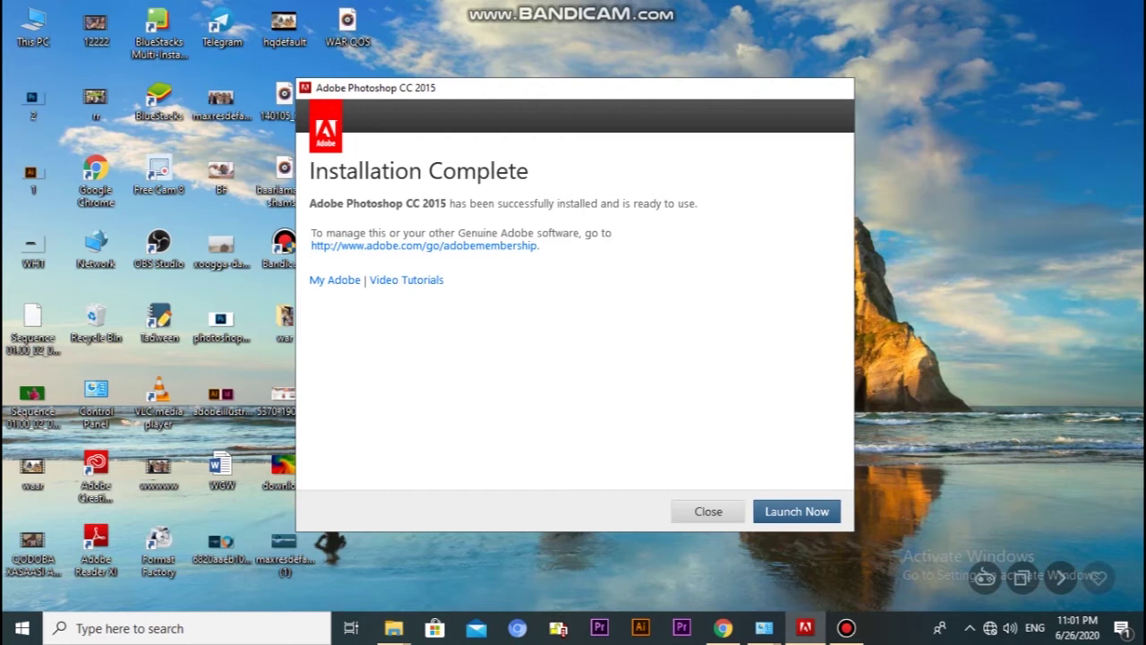
{"action": "key", "text": "alt+F4"}
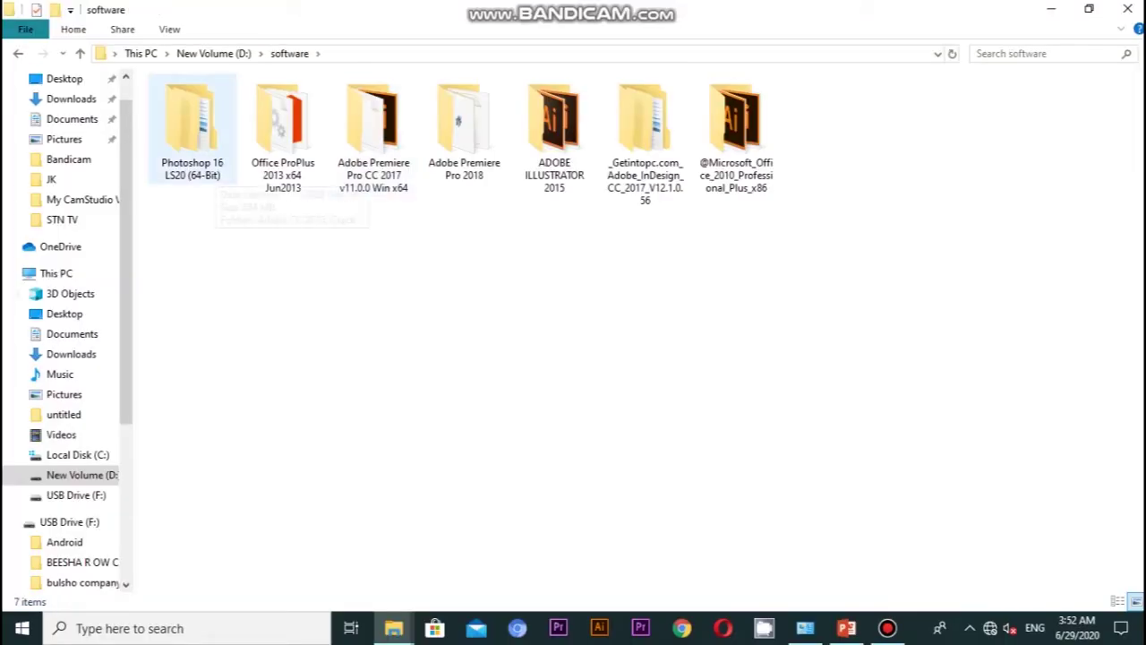
- Copy amtlib.dll from the Crack folder in Photoshop 16 LS20 (64-Bit), then return to This PC
{"action": "double_click", "coordinate": [192, 134]}
{"action": "left_click", "coordinate": [206, 122]}
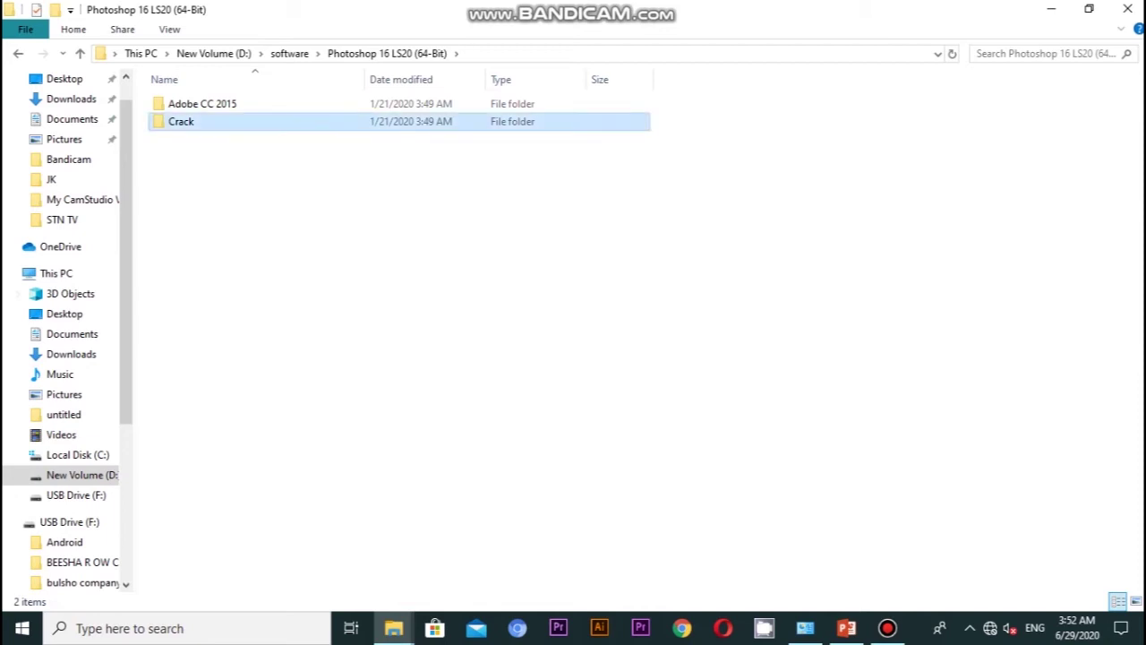
{"action": "double_click", "coordinate": [179, 121]}
{"action": "left_click", "coordinate": [179, 103]}
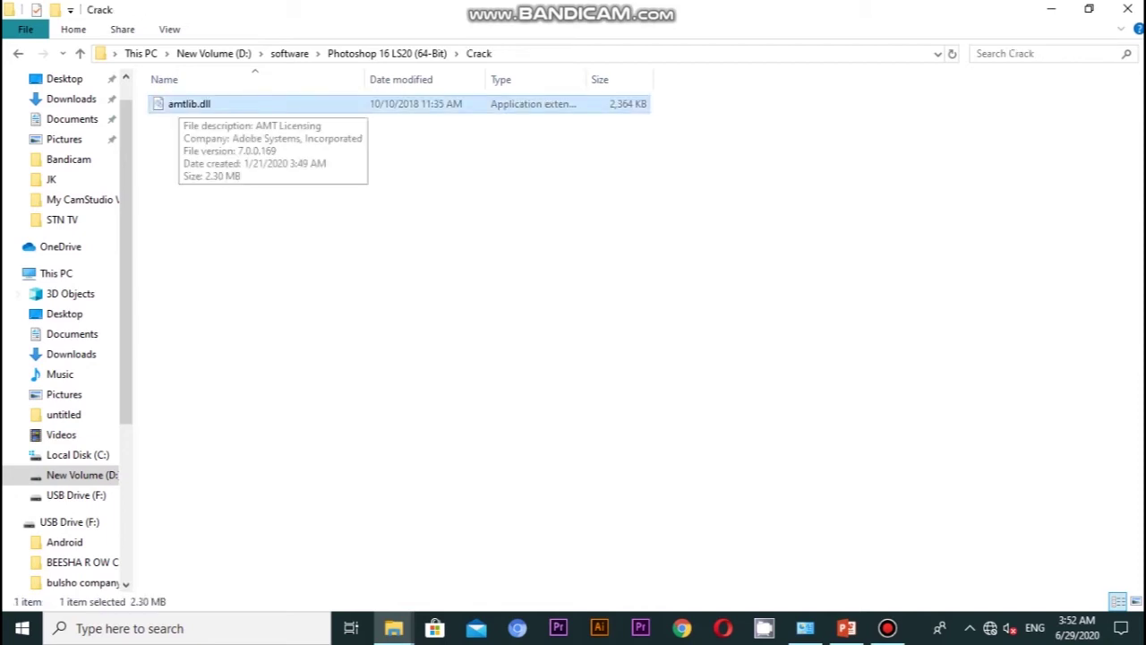
{"action": "right_click", "coordinate": [212, 103]}
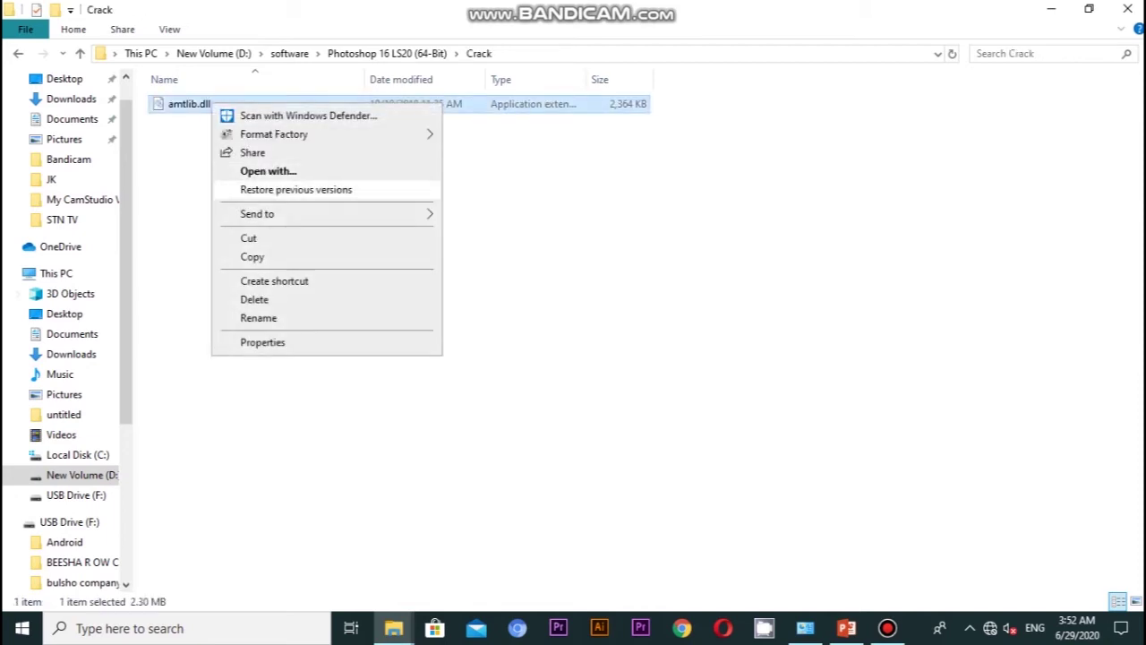
{"action": "left_click", "coordinate": [253, 257]}
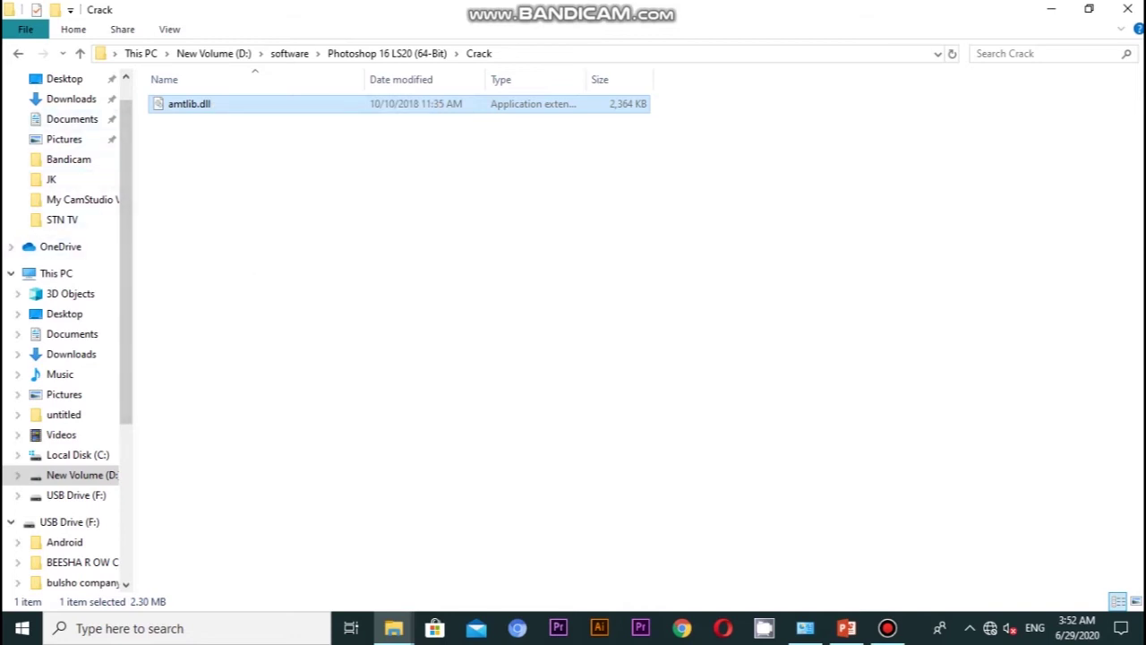
{"action": "left_click", "coordinate": [56, 273]}
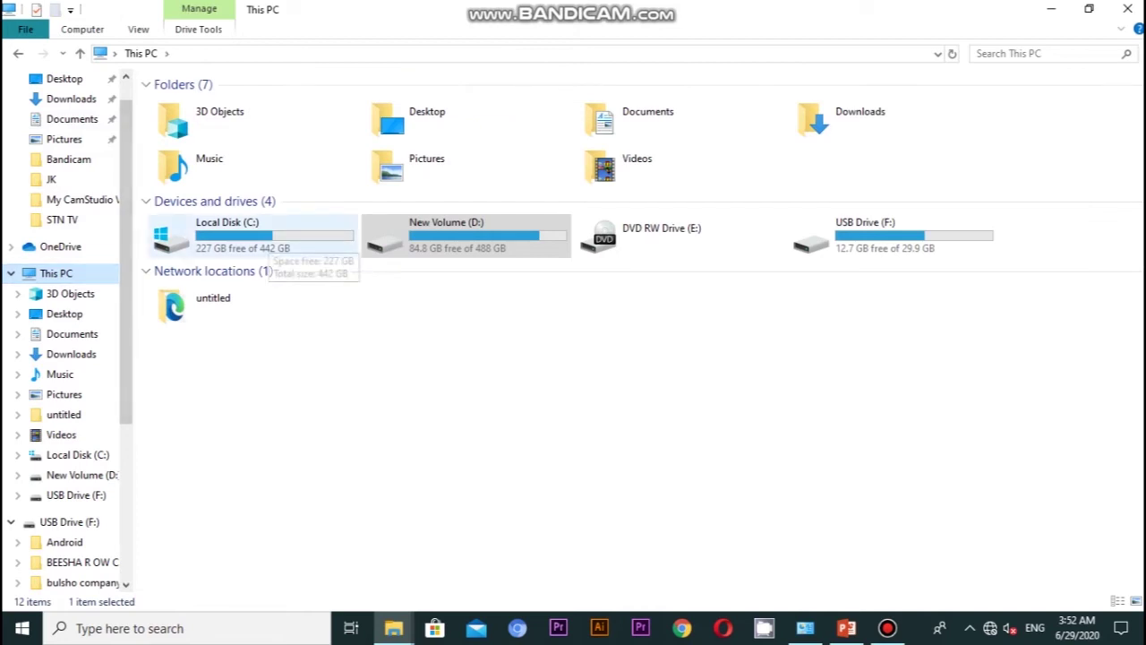
- Open C:\Program Files\Adobe\Adobe Photoshop CC 2015
{"action": "left_click", "coordinate": [269, 237]}
{"action": "double_click", "coordinate": [268, 238]}
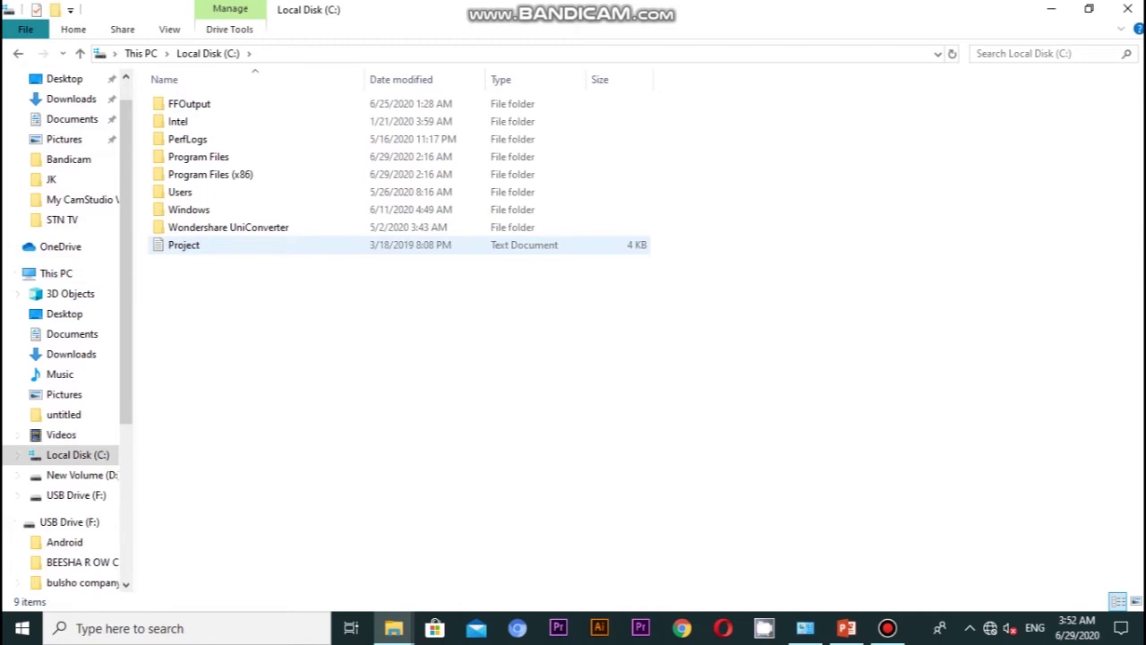
{"action": "double_click", "coordinate": [199, 157]}
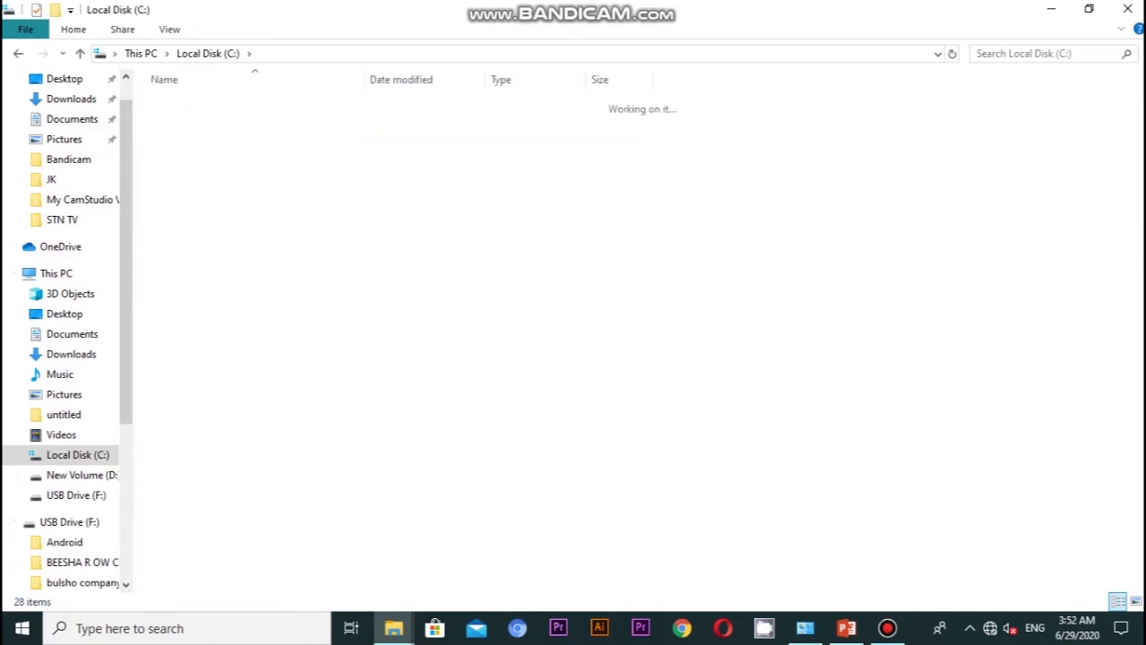
{"action": "double_click", "coordinate": [183, 104]}
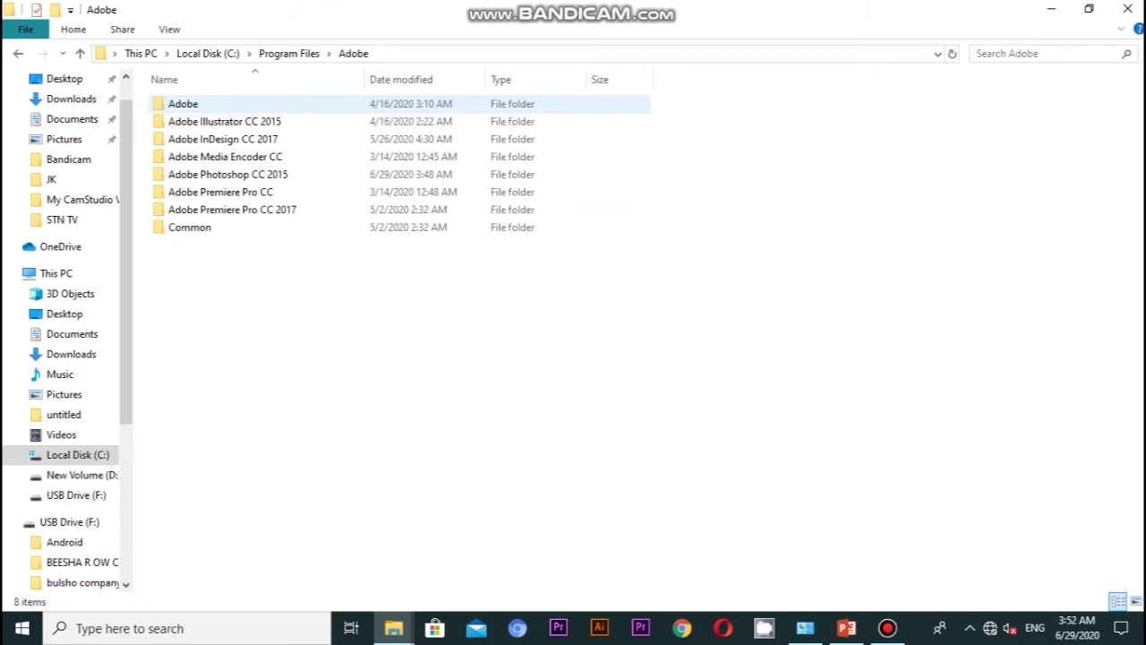
{"action": "left_click_drag", "start_coordinate": [235, 305], "coordinate": [237, 97]}
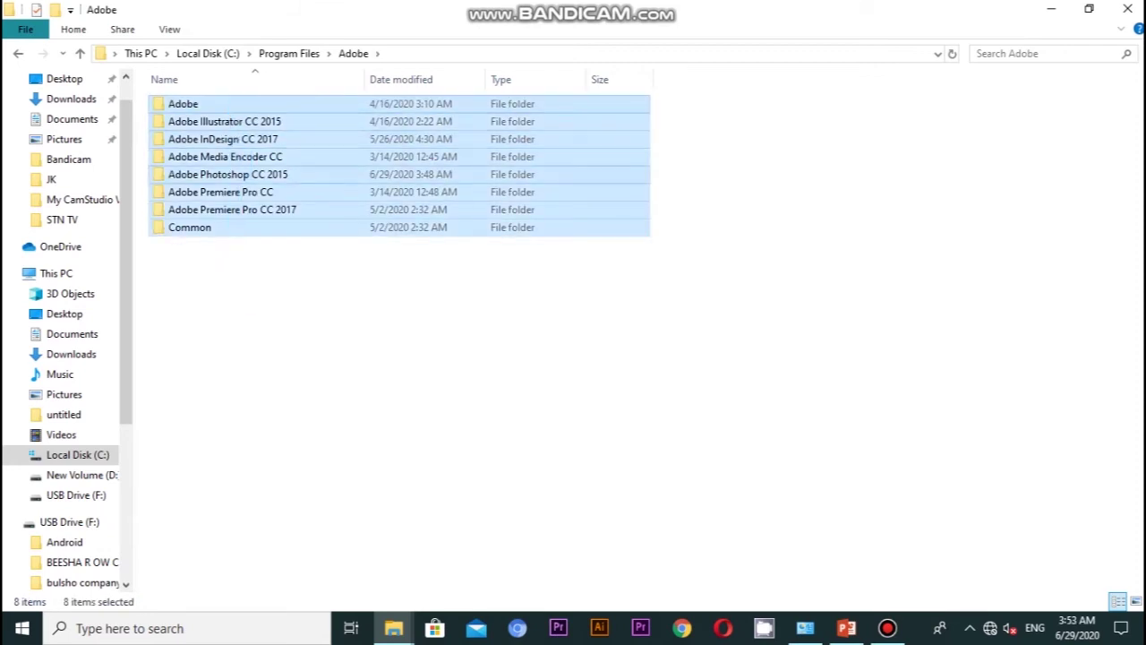
{"action": "left_click_drag", "start_coordinate": [241, 277], "coordinate": [264, 97]}
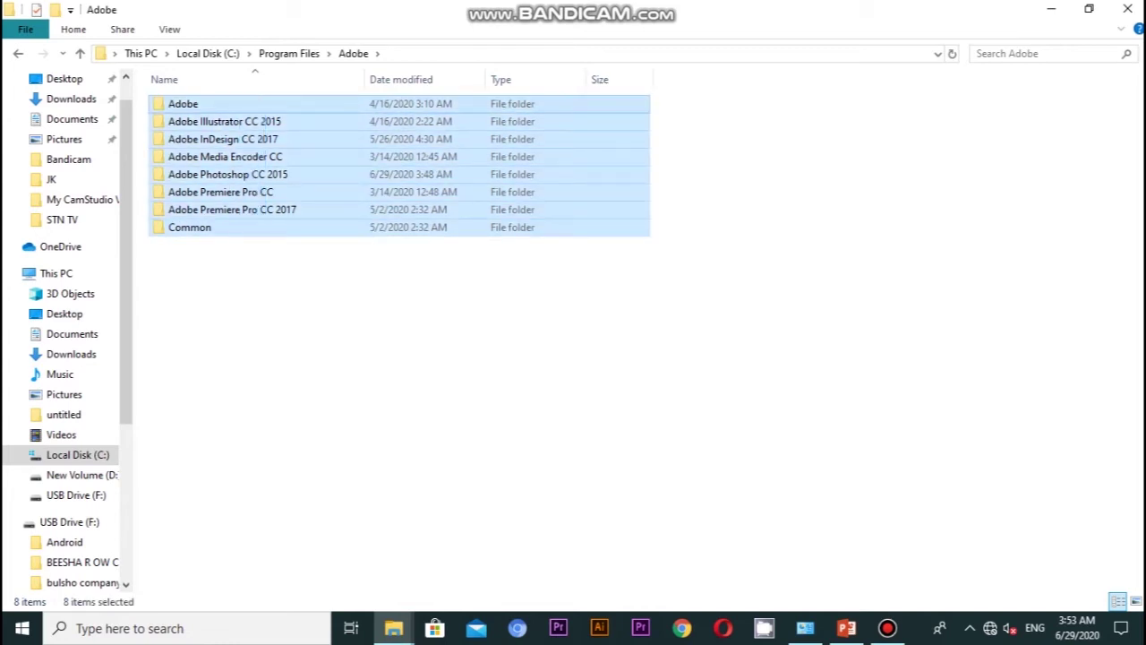
{"action": "left_click_drag", "start_coordinate": [239, 295], "coordinate": [251, 97]}
{"action": "left_click", "coordinate": [240, 278]}
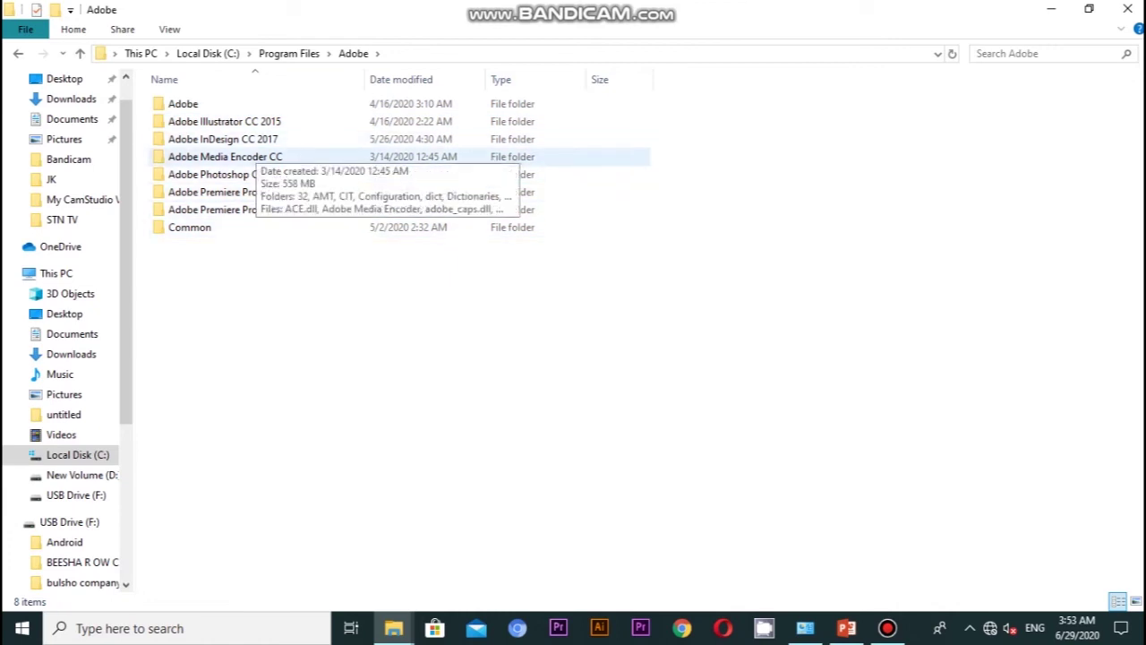
{"action": "double_click", "coordinate": [228, 174]}
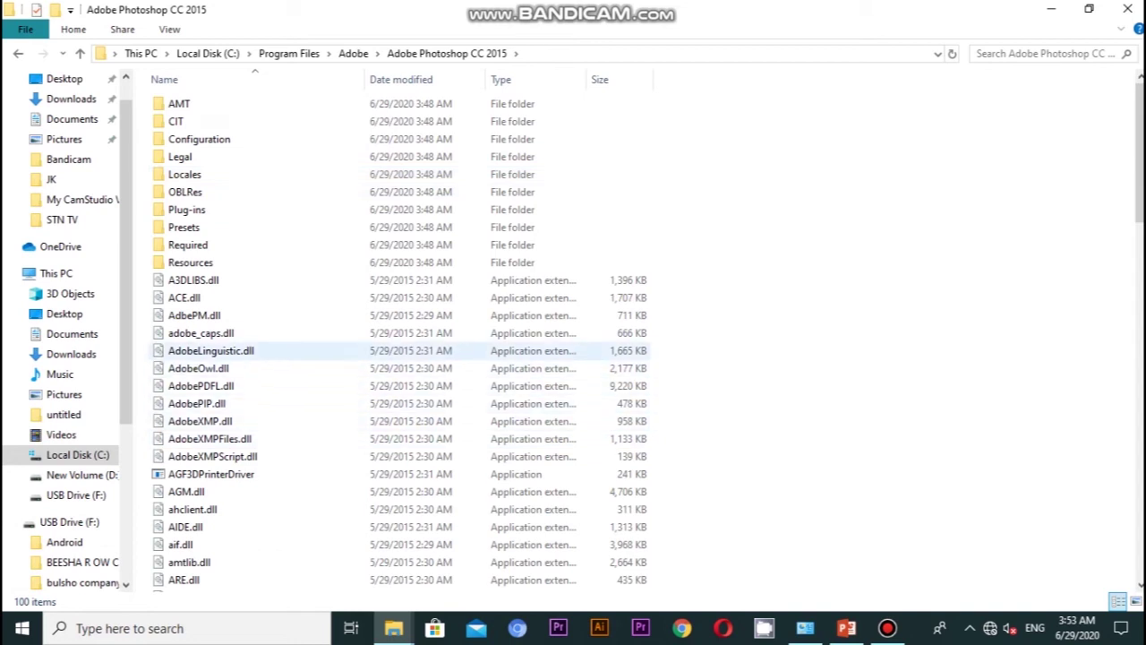
- Paste amtlib.dll there, replacing the original with administrator permission
{"action": "left_click_drag", "start_coordinate": [727, 151], "coordinate": [150, 429]}
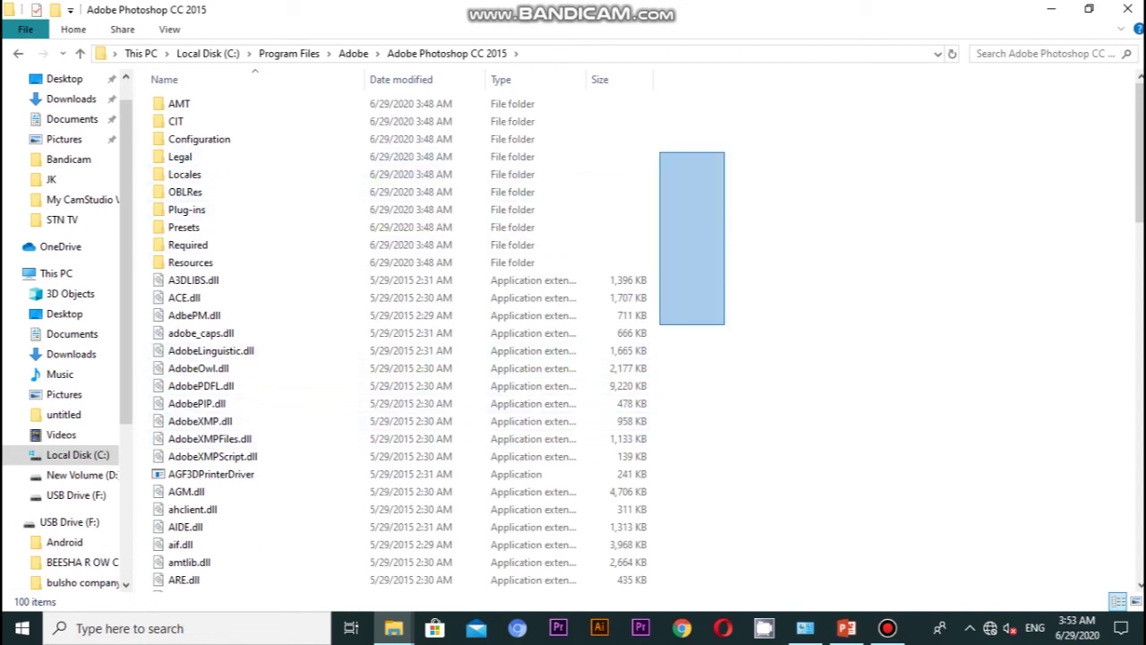
{"action": "right_click", "coordinate": [817, 263]}
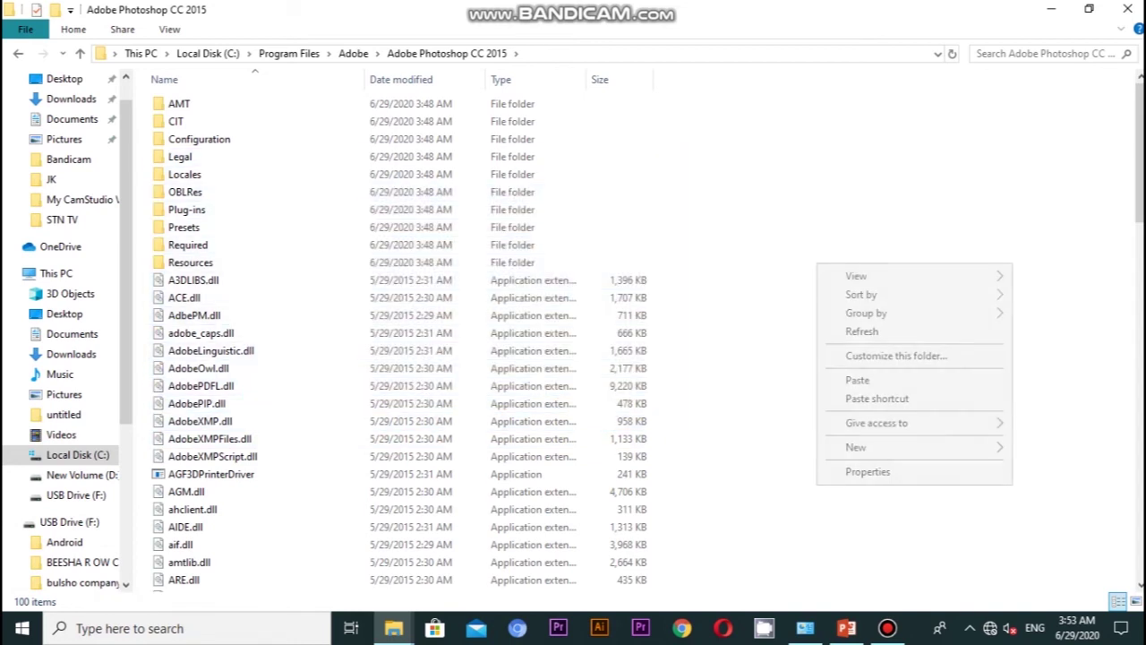
{"action": "left_click", "coordinate": [857, 380]}
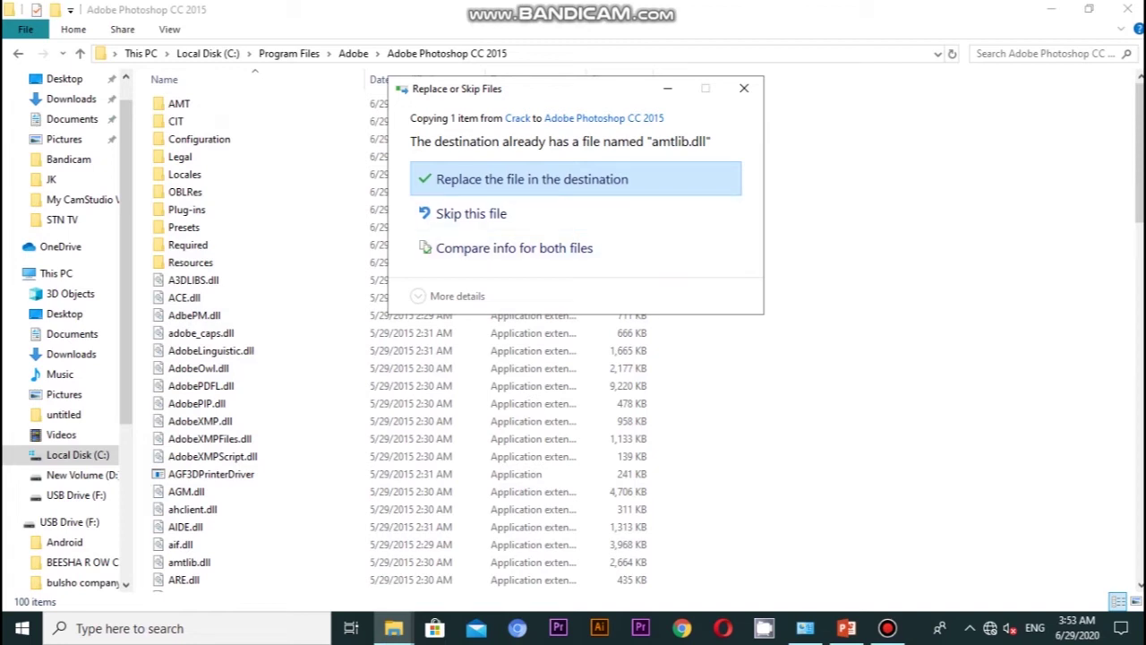
{"action": "left_click", "coordinate": [532, 179]}
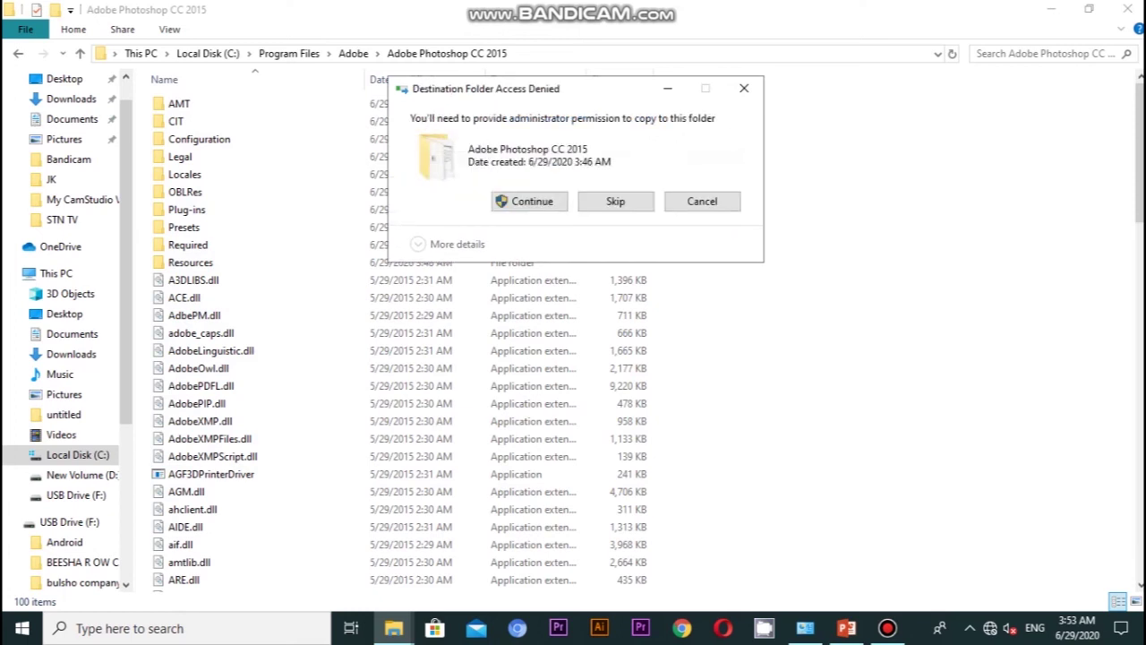
{"action": "left_click", "coordinate": [528, 201]}
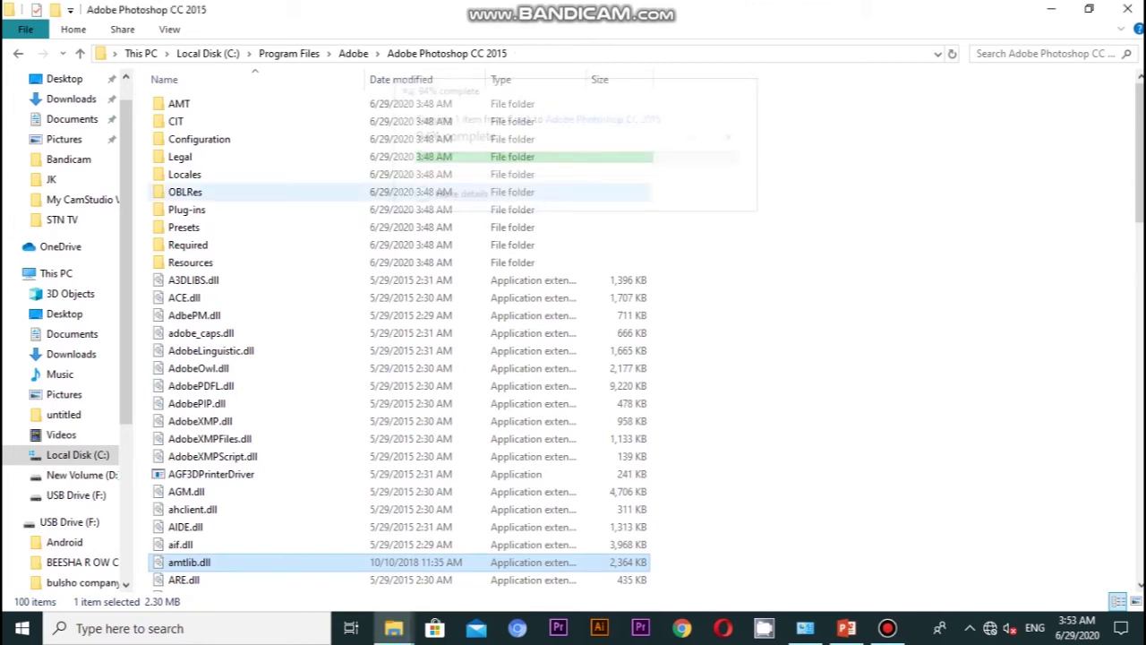
{"action": "key", "text": "super+d"}
{"action": "left_click", "coordinate": [23, 627]}
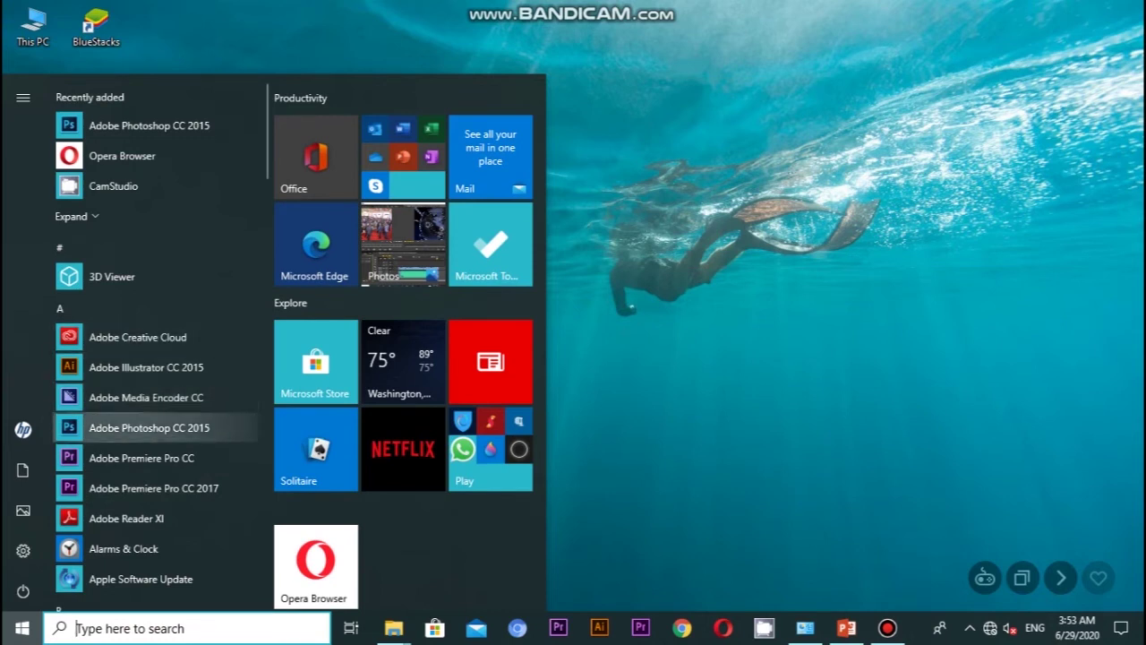
- Launch Adobe Photoshop CC 2015 from Start, then return to PowerPoint at slide 34
{"action": "left_click", "coordinate": [148, 427]}
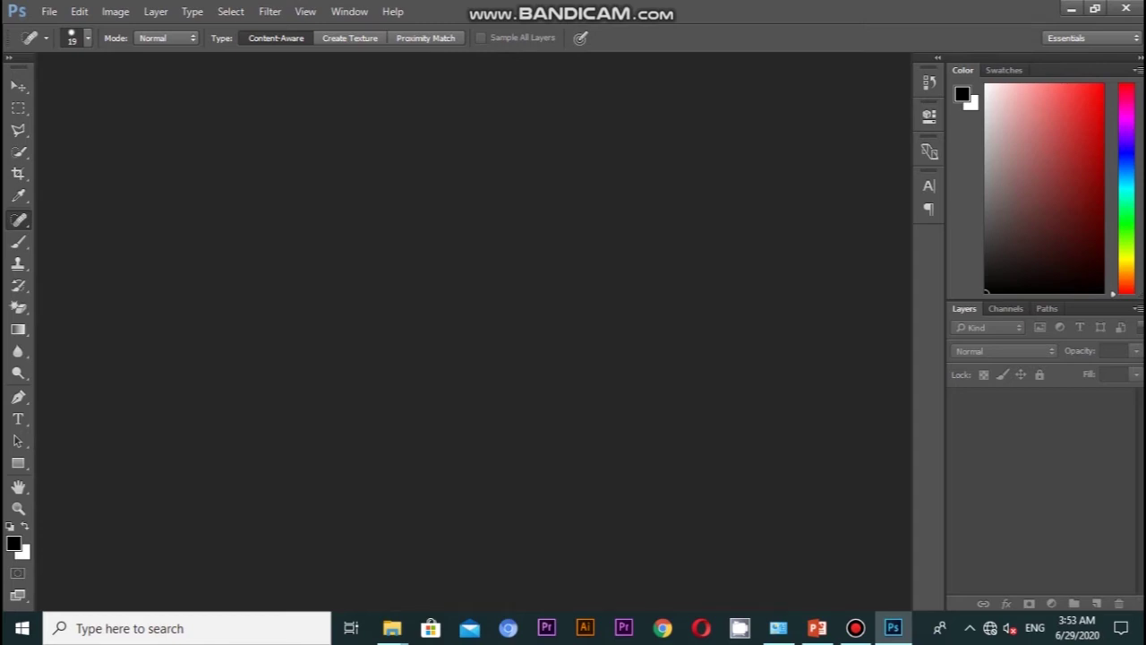
{"action": "key", "text": "Page_Down"}
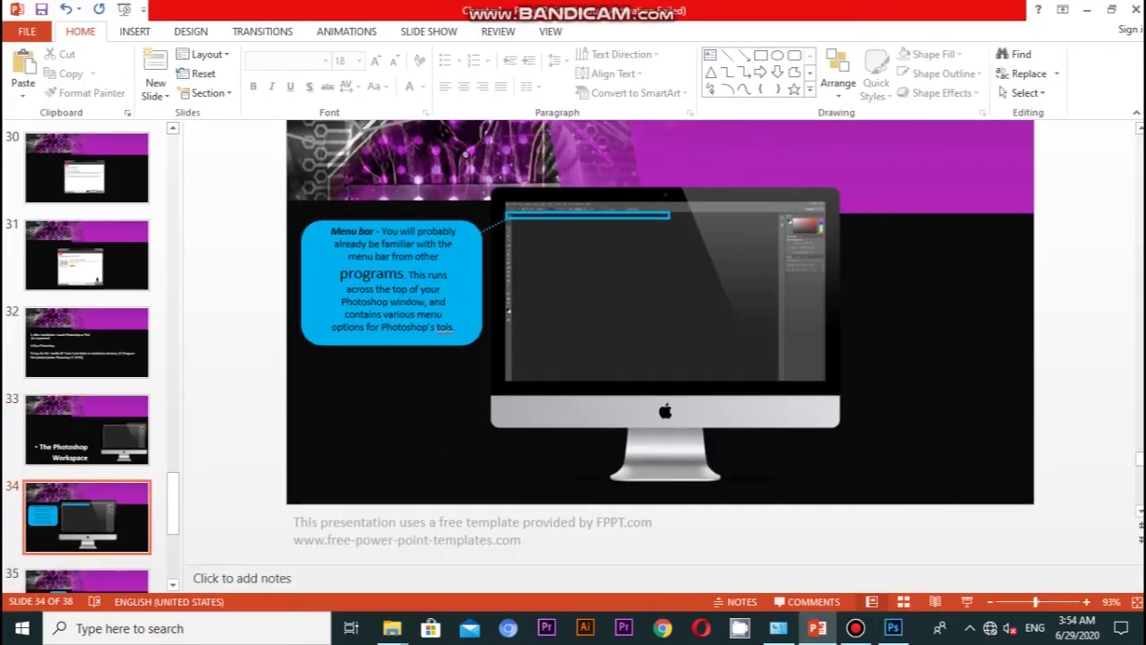
- View the Toolbox slide, go back to the Menu bar slide, then return to Photoshop
{"action": "key", "text": "Page_Down"}
{"action": "key", "text": "Page_Down"}
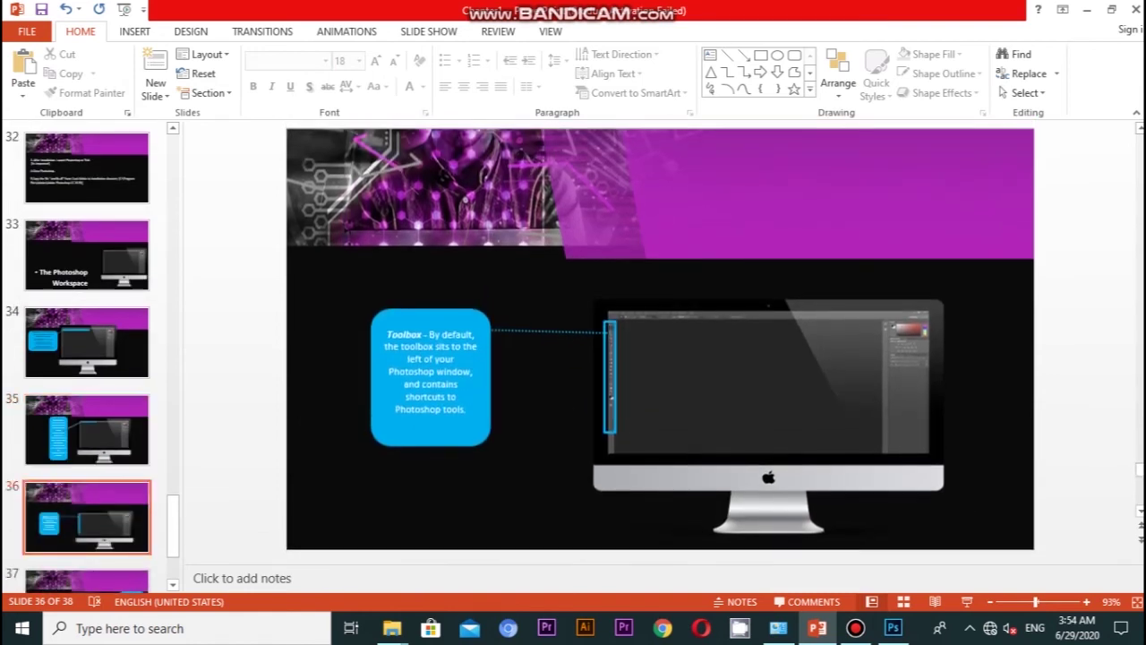
{"action": "key", "text": "Page_Up"}
{"action": "key", "text": "Page_Up"}
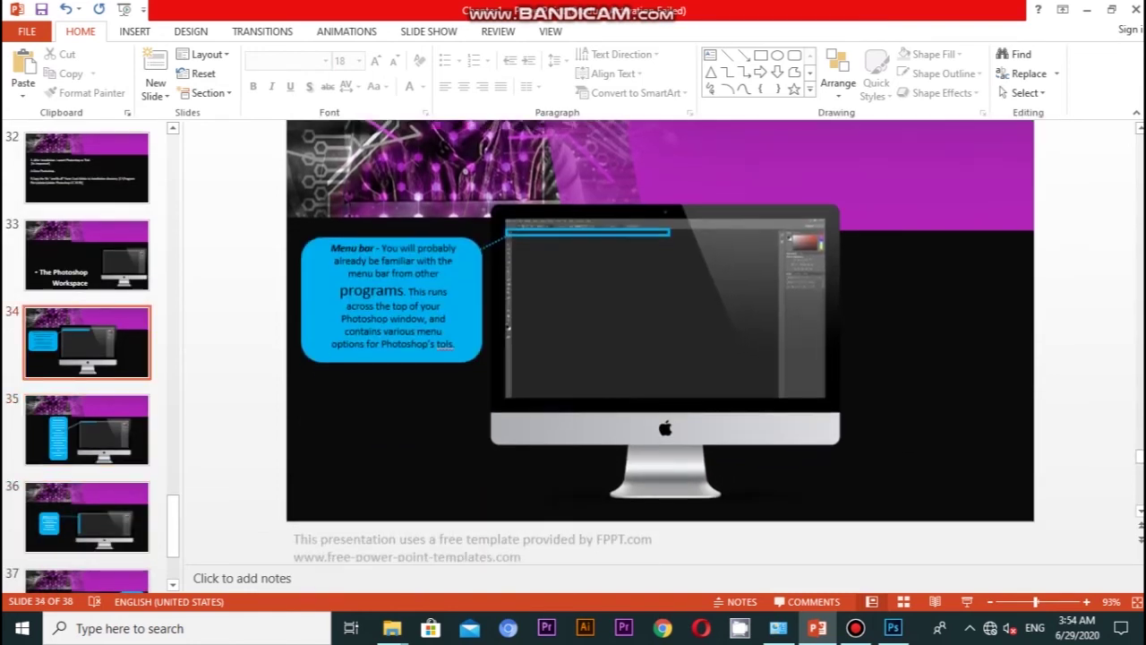
{"action": "key", "text": "alt+Tab"}
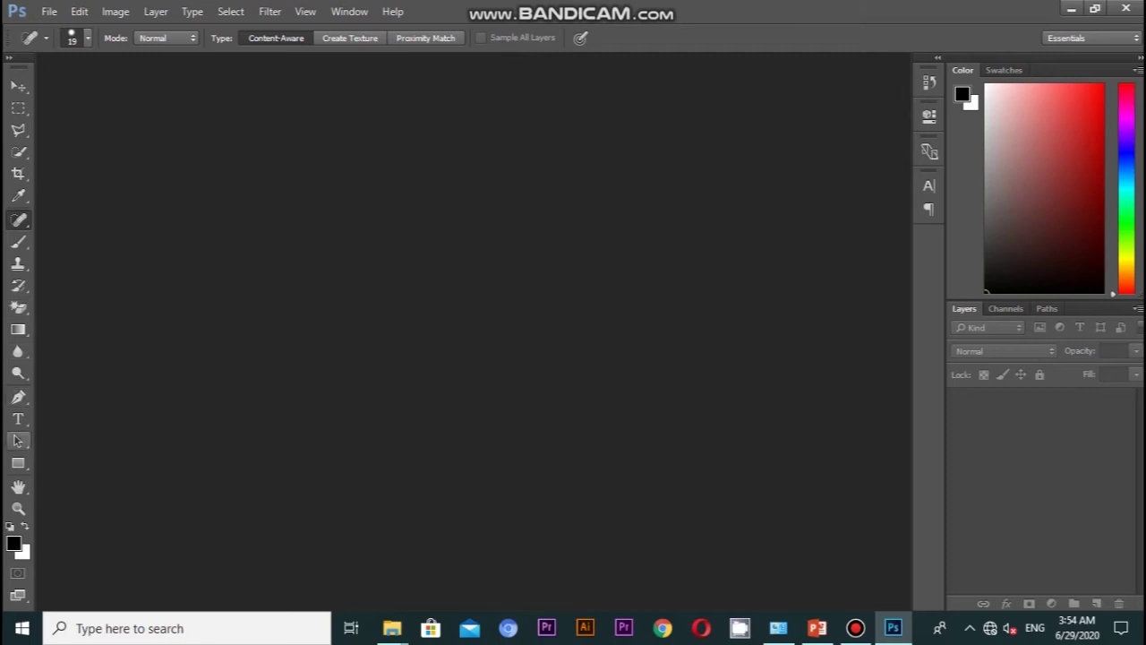
- Cycle through tools with shortcuts M, L, C, S, Y, Shift+E, G, R, ending on the Rectangular Marquee
{"action": "left_click", "coordinate": [18, 462]}
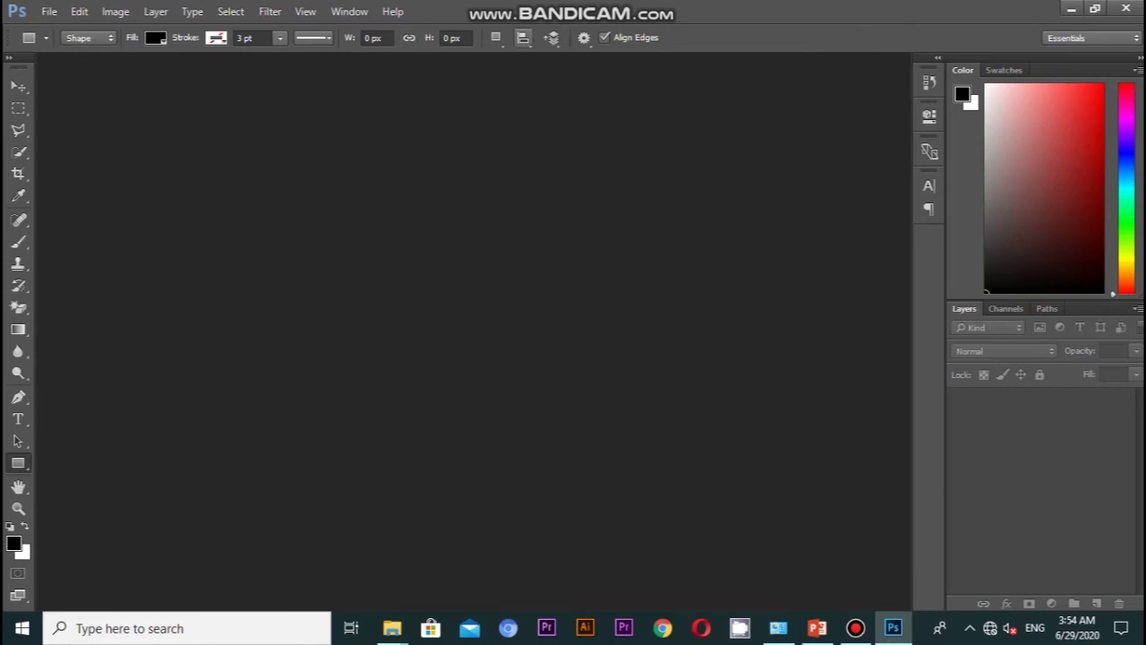
{"action": "key", "text": "m"}
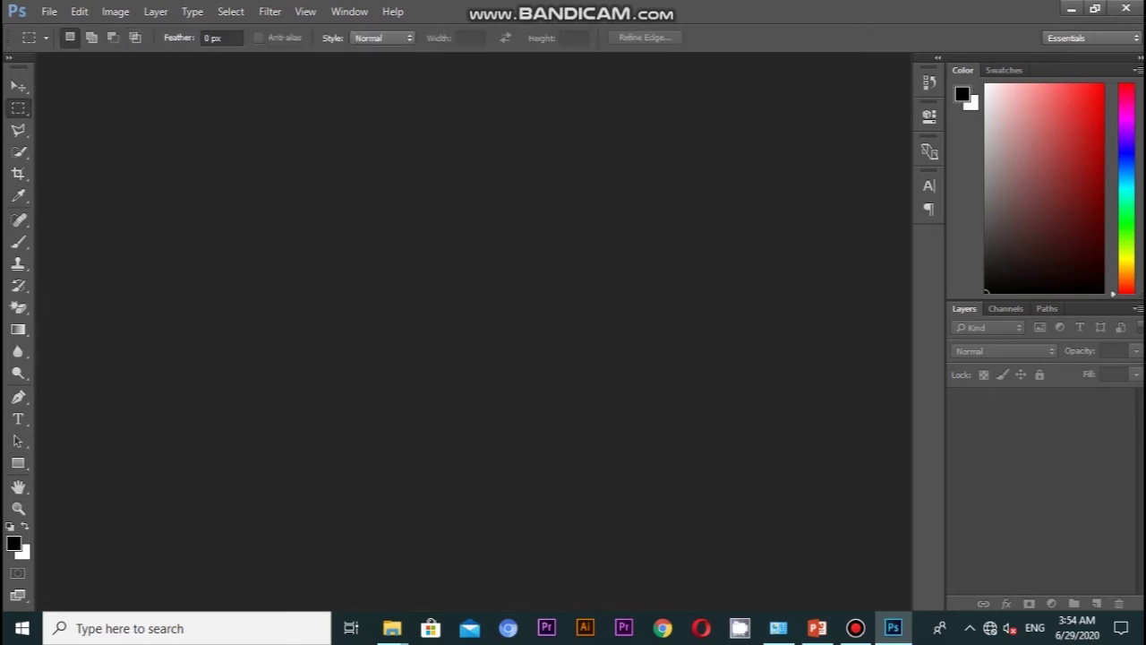
{"action": "key", "text": "l"}
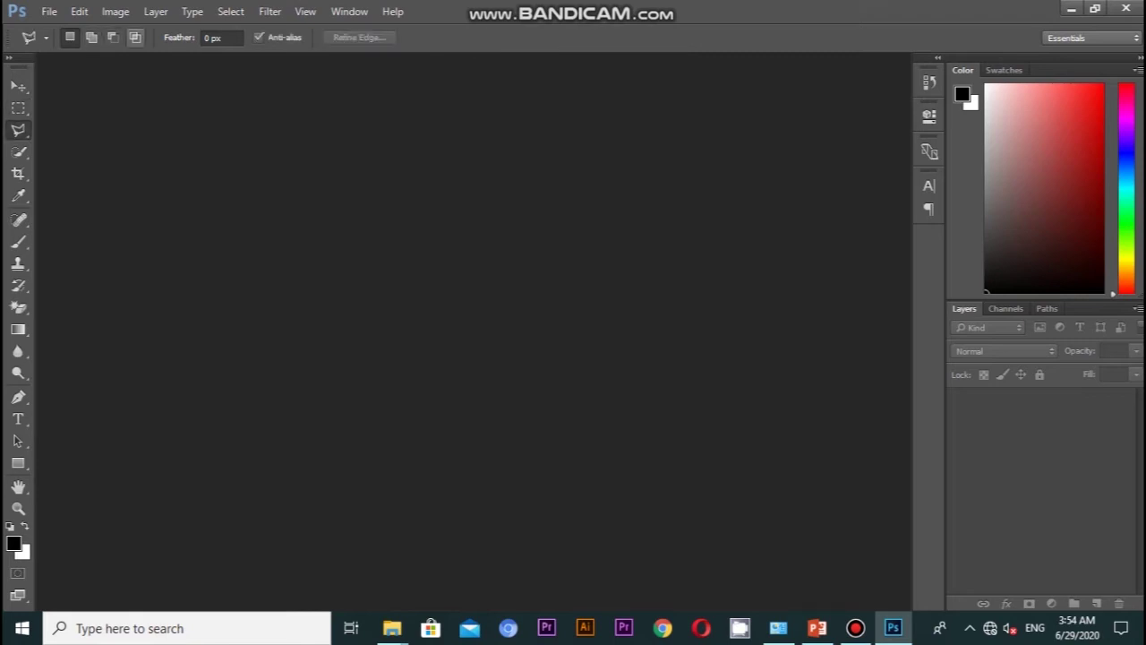
{"action": "key", "text": "c"}
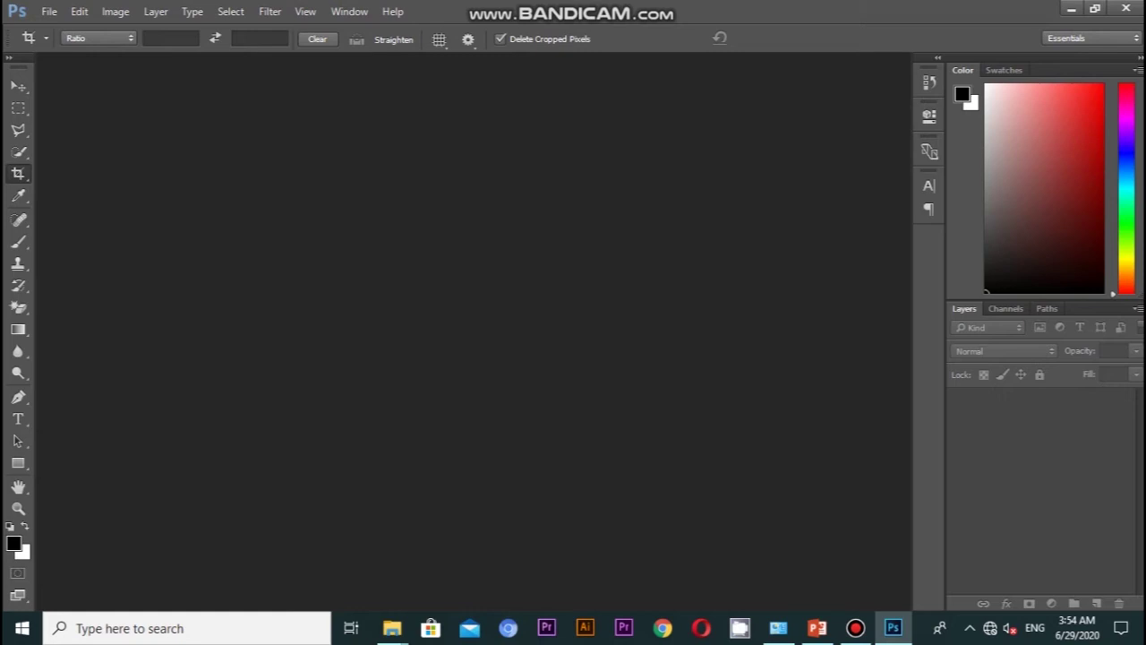
{"action": "key", "text": "s"}
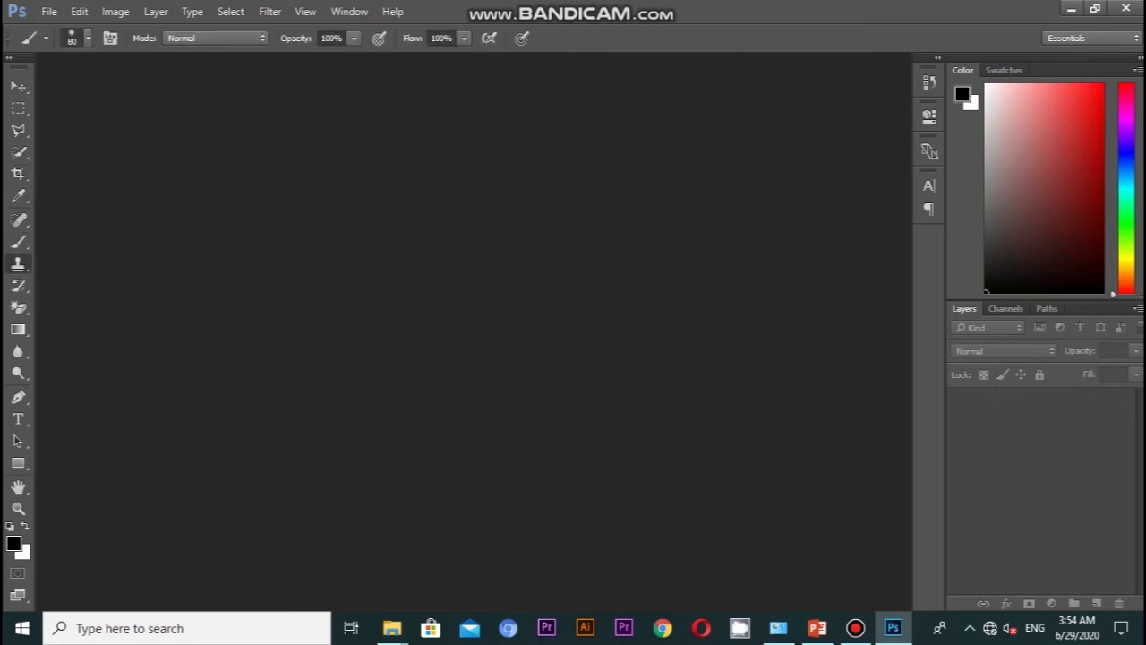
{"action": "key", "text": "y"}
{"action": "key", "text": "shift+e"}
{"action": "key", "text": "shift+e"}
{"action": "key", "text": "g"}
{"action": "key", "text": "r"}
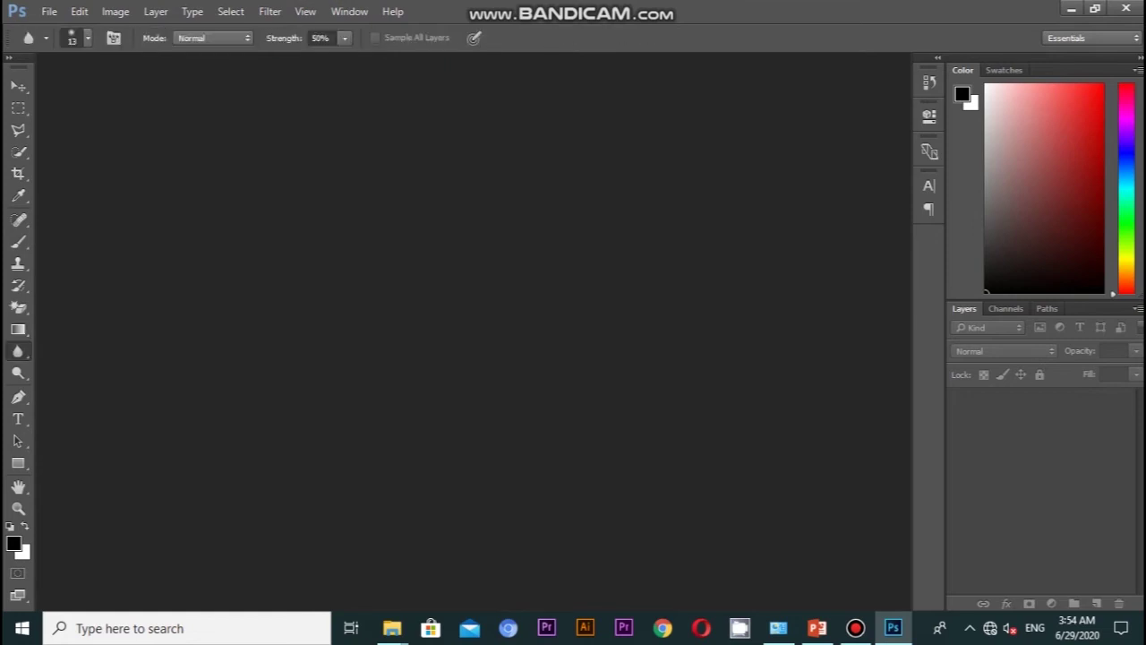
{"action": "key", "text": "m"}
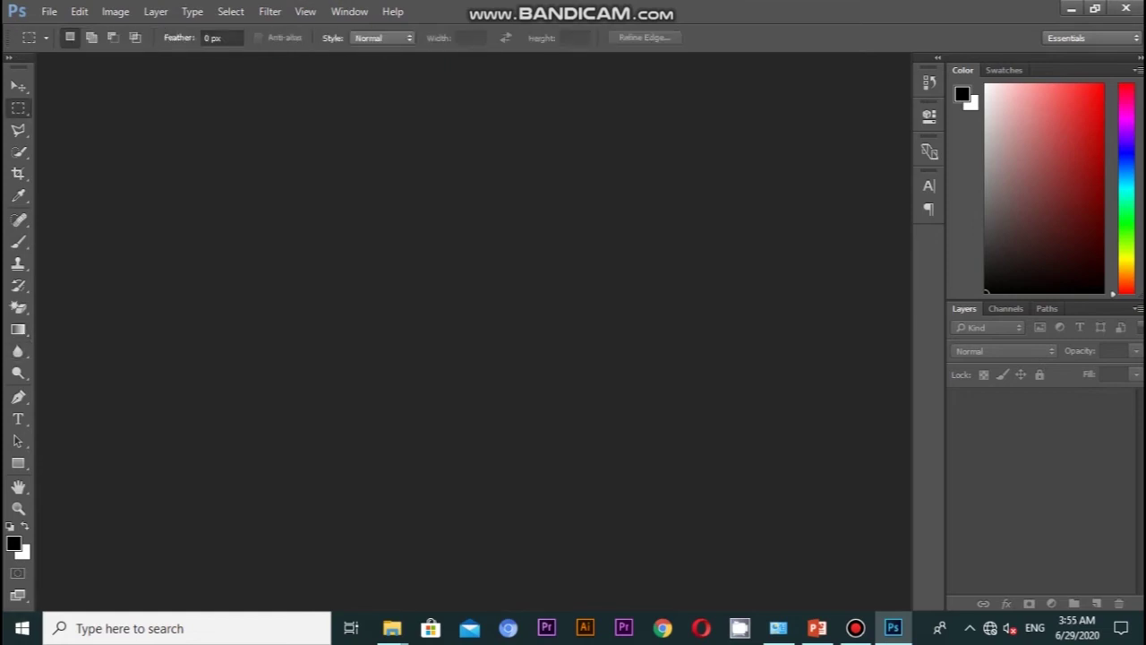
- Browse the Swatches, Color, Paths, Channels and Layers panel tabs
{"action": "left_click", "coordinate": [1003, 69]}
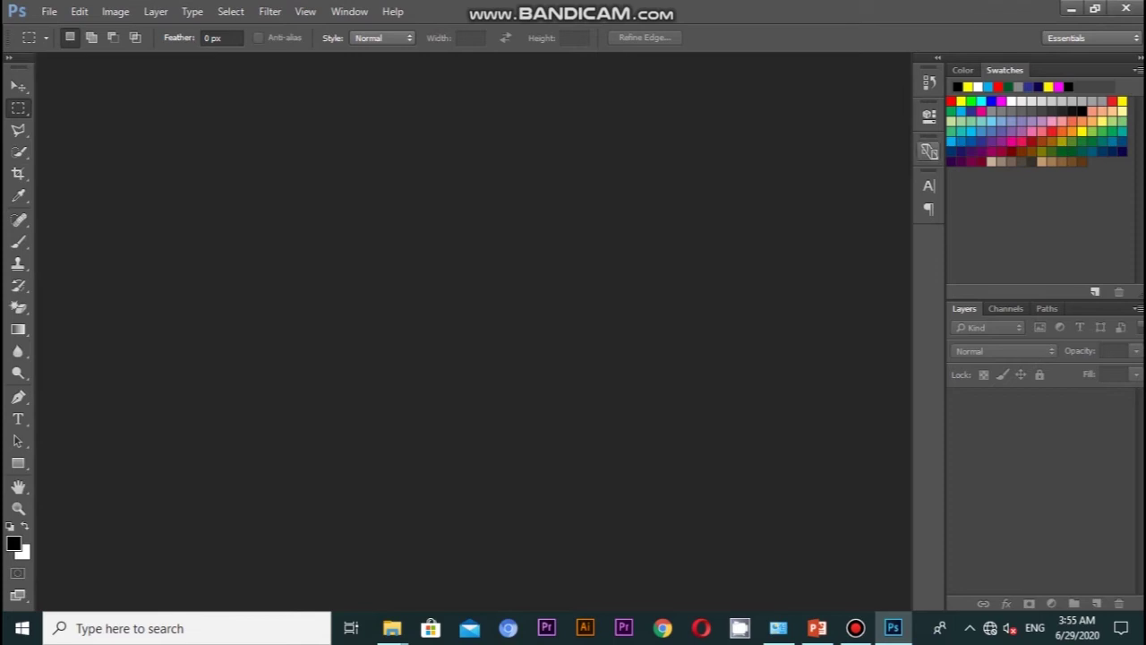
{"action": "left_click", "coordinate": [963, 70]}
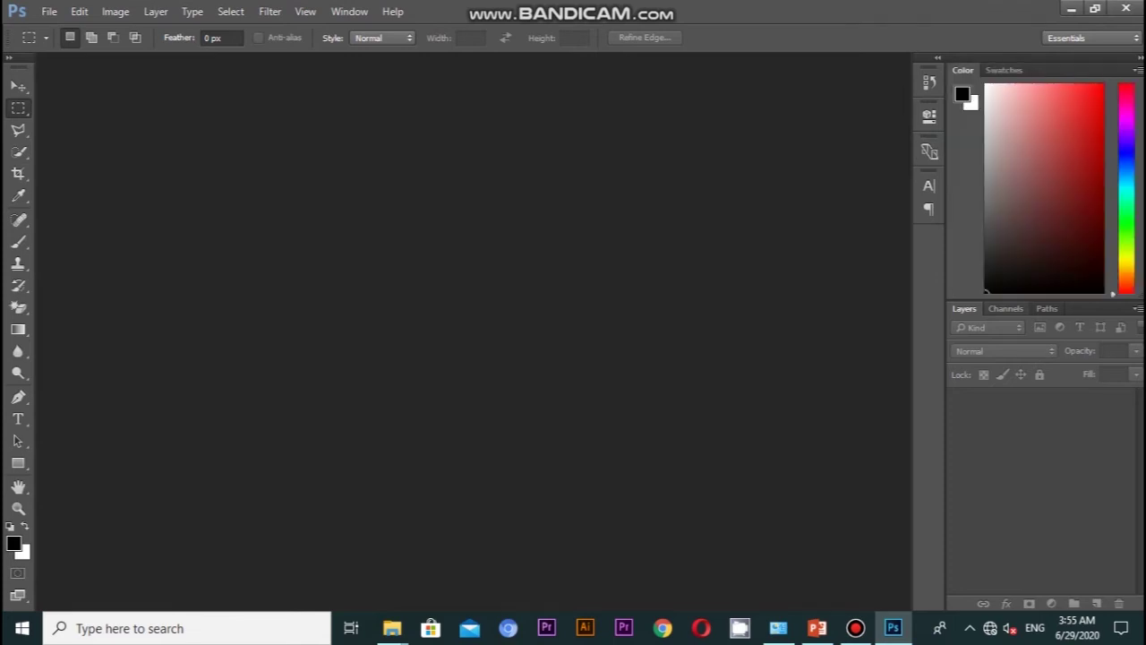
{"action": "left_click", "coordinate": [1047, 308]}
{"action": "left_click", "coordinate": [1006, 308]}
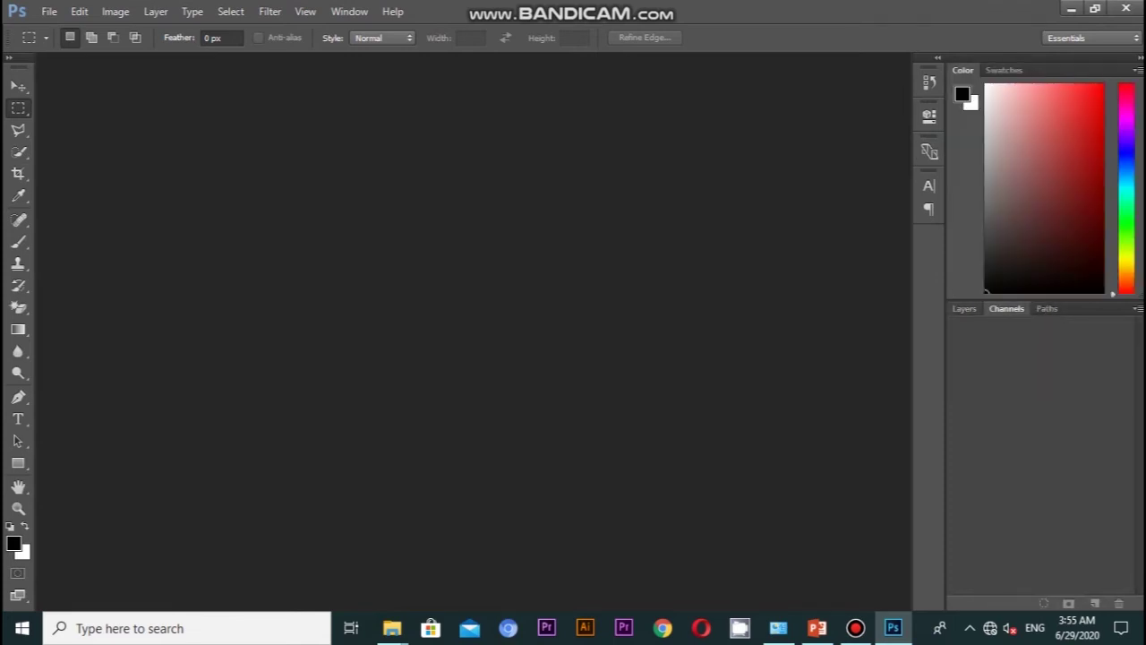
{"action": "left_click", "coordinate": [964, 308]}
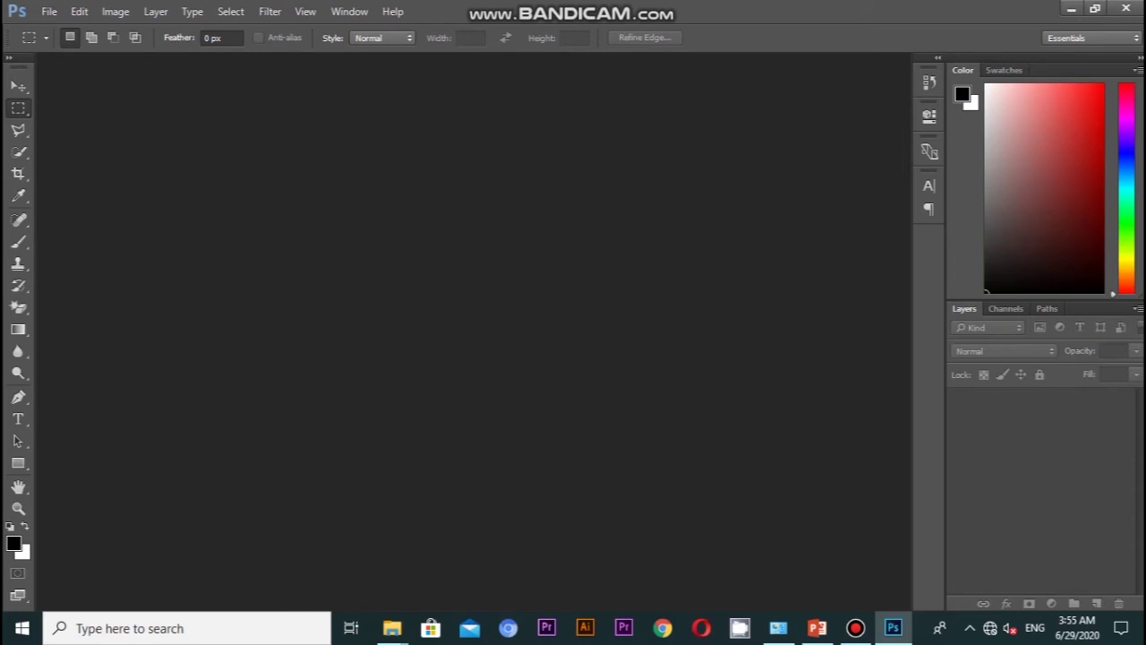
- Drag the hue slider to green, then open and dismiss the Swatches panel menu
{"action": "left_click", "coordinate": [1125, 193]}
{"action": "mouse_move", "coordinate": [1125, 196]}
{"action": "left_mouse_down"}
{"action": "mouse_move", "coordinate": [1125, 270]}
{"action": "mouse_move", "coordinate": [1125, 111]}
{"action": "left_mouse_up"}
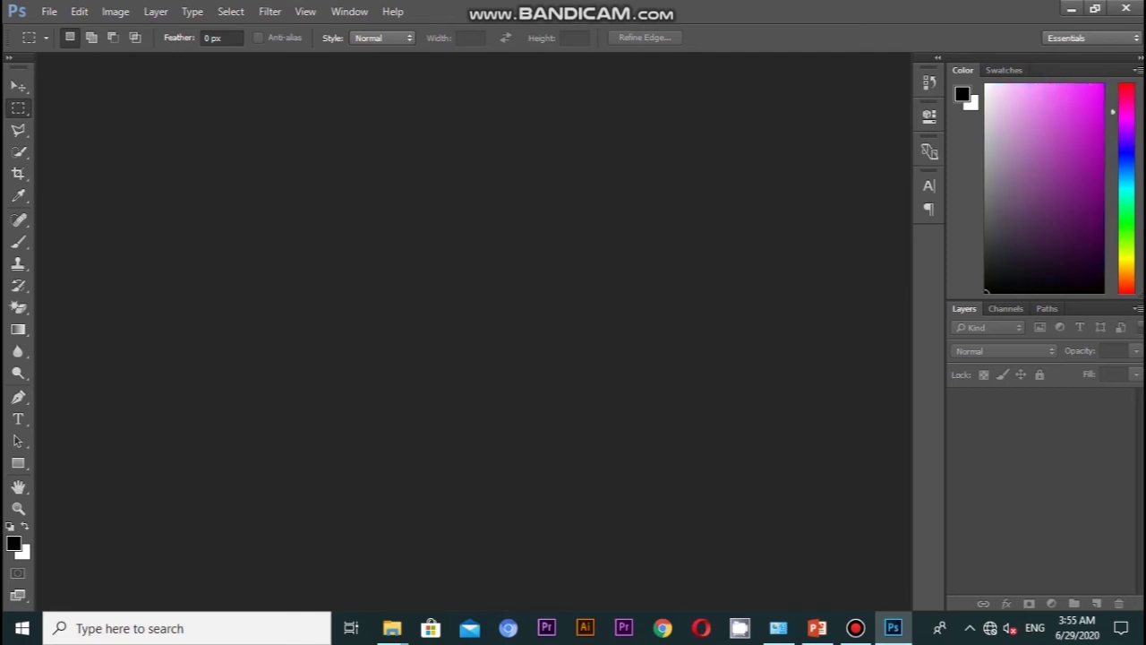
{"action": "left_click", "coordinate": [1004, 70]}
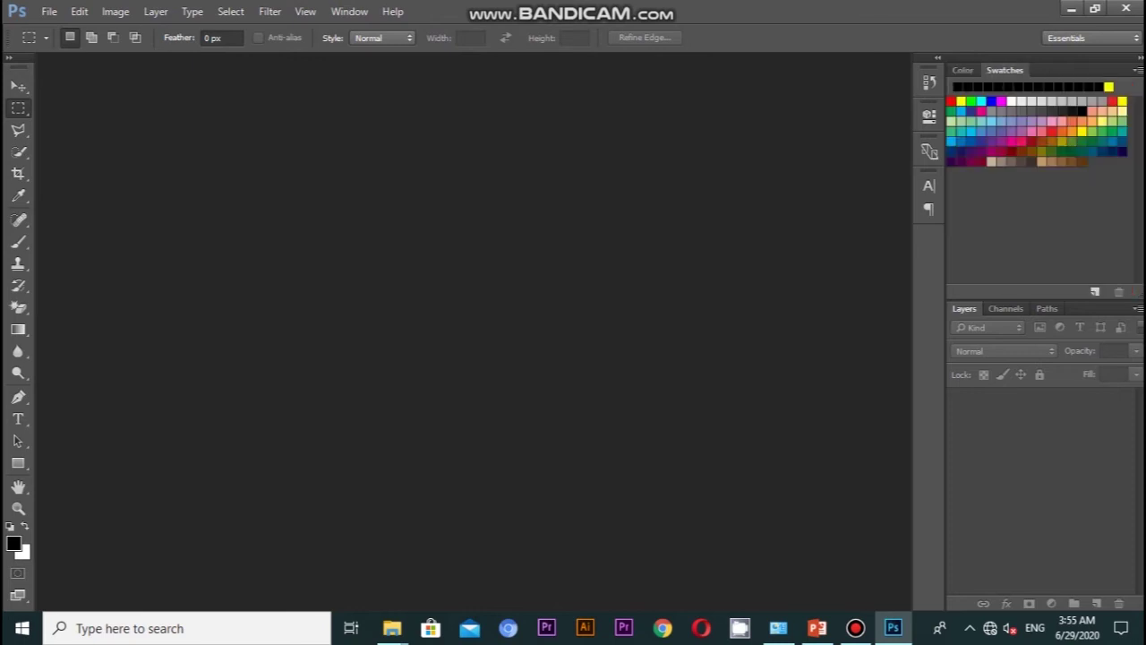
{"action": "left_click", "coordinate": [1137, 70]}
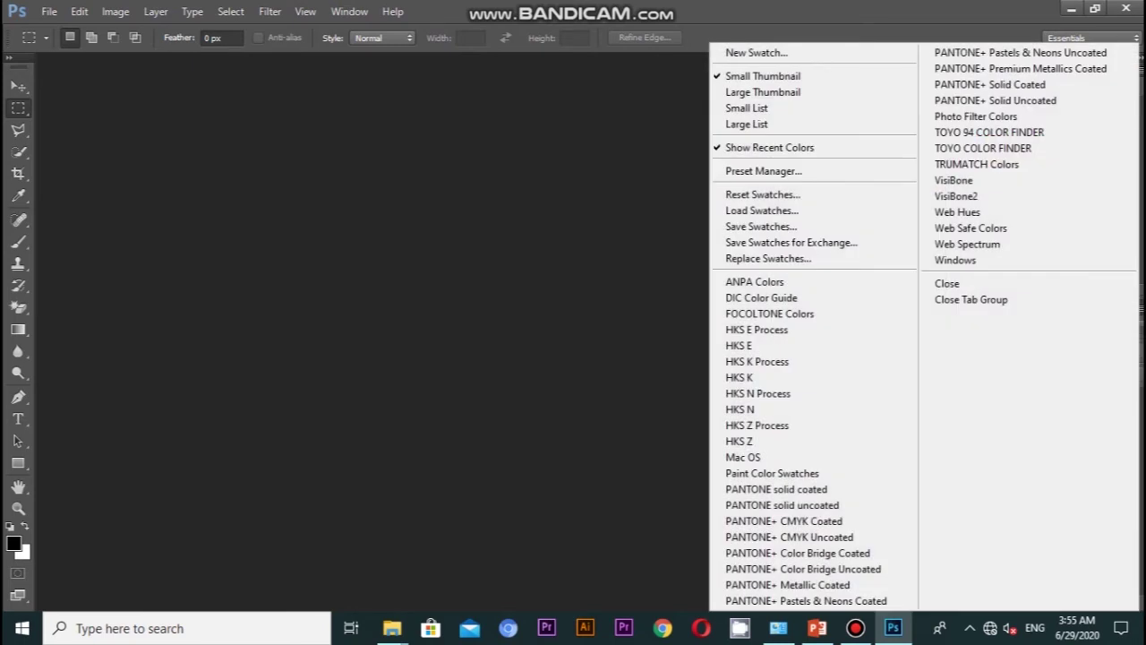
{"action": "key", "text": "Escape"}
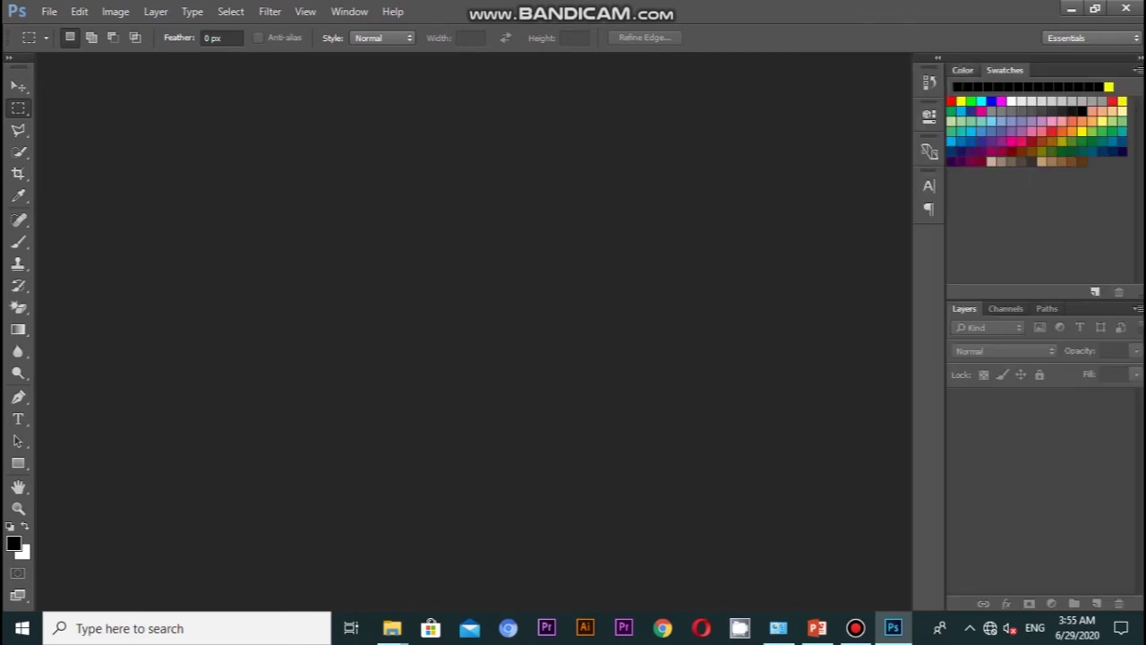
{"action": "left_click", "coordinate": [963, 70]}
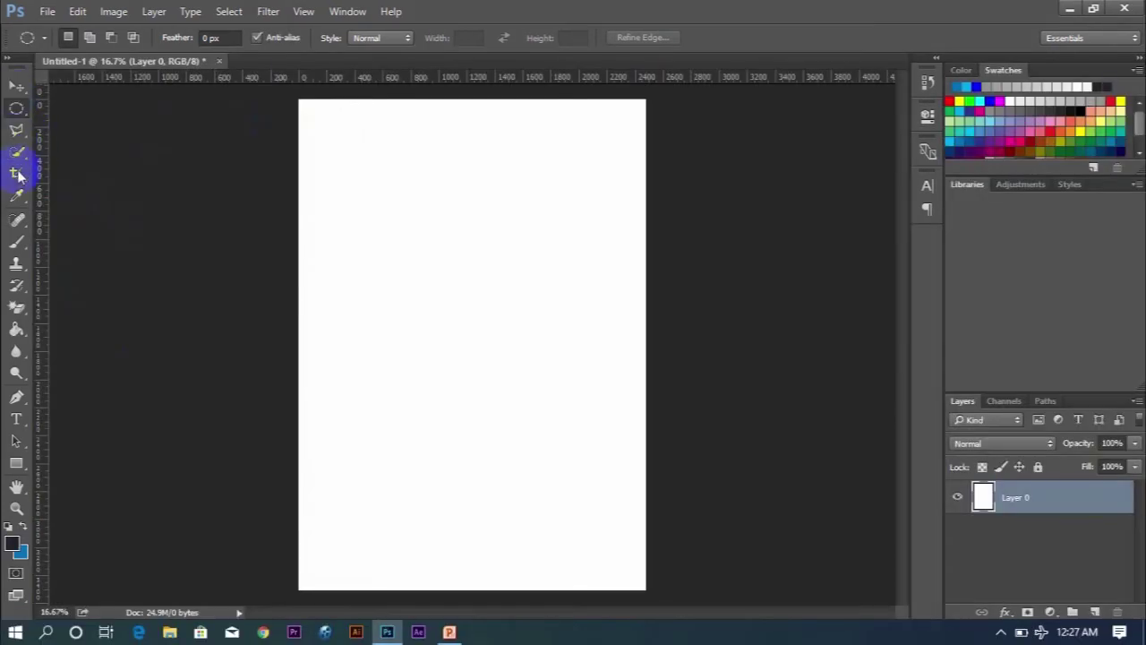
- Draw a dark rectangle with the Rectangle Tool and duplicate it below the original
{"action": "left_click", "coordinate": [16, 87]}
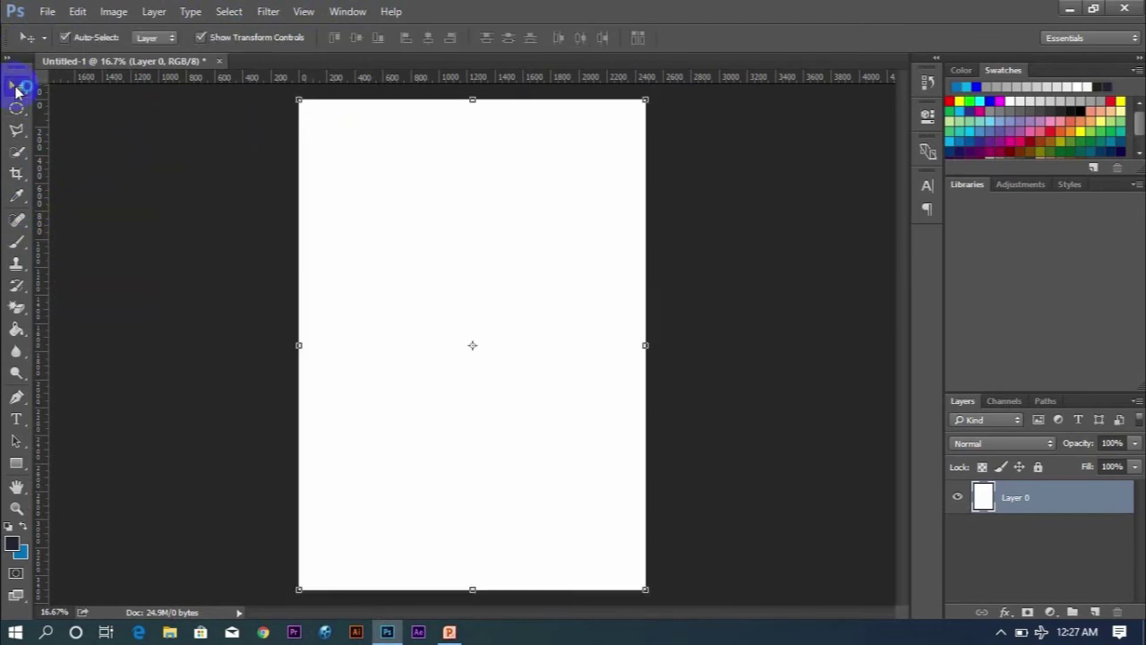
{"action": "right_click", "coordinate": [15, 87]}
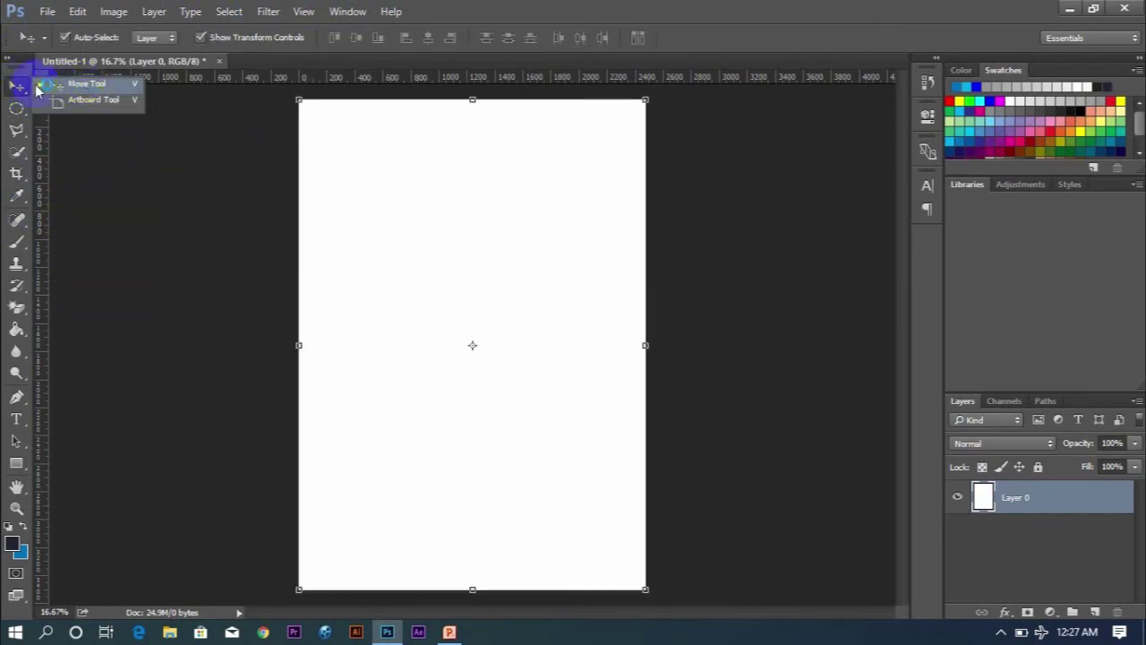
{"action": "left_click", "coordinate": [37, 87]}
{"action": "left_click", "coordinate": [353, 155]}
{"action": "left_click", "coordinate": [16, 463]}
{"action": "mouse_move", "coordinate": [379, 256]}
{"action": "left_mouse_down"}
{"action": "mouse_move", "coordinate": [456, 307]}
{"action": "mouse_move", "coordinate": [538, 295]}
{"action": "mouse_move", "coordinate": [551, 319]}
{"action": "left_mouse_up"}
{"action": "key", "text": "v"}
{"action": "left_click", "coordinate": [146, 209]}
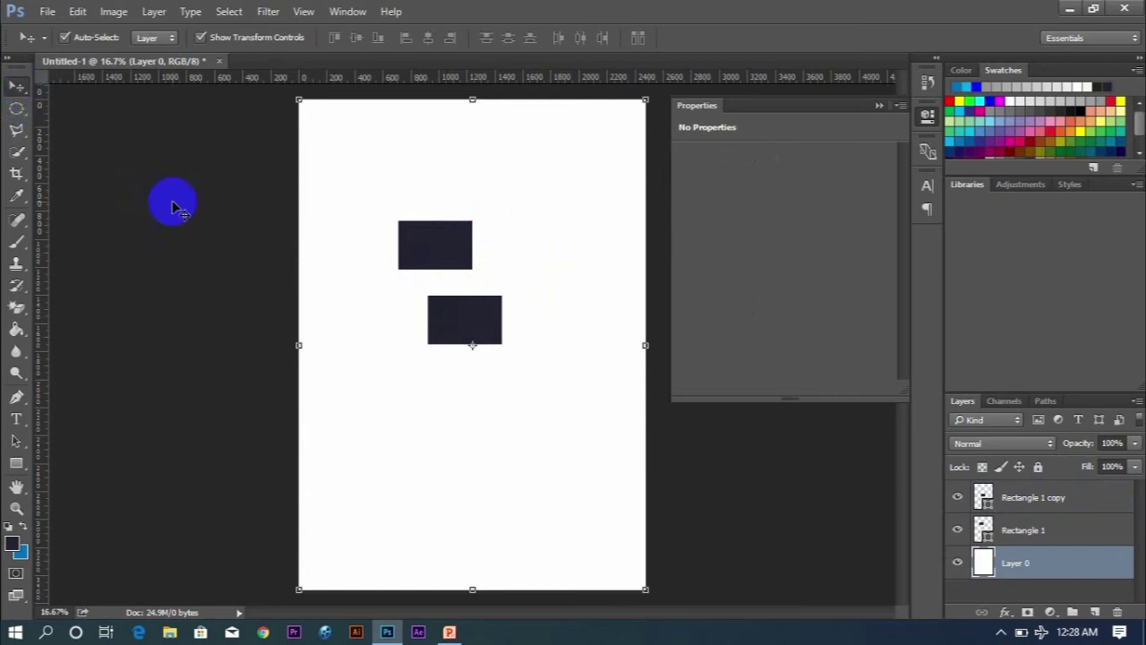
- Drag Rectangle 1 into place above its copy with the Move Tool, then deselect
{"action": "mouse_move", "coordinate": [437, 252]}
{"action": "left_mouse_down"}
{"action": "mouse_move", "coordinate": [442, 232]}
{"action": "mouse_move", "coordinate": [435, 242]}
{"action": "mouse_move", "coordinate": [456, 241]}
{"action": "mouse_move", "coordinate": [406, 256]}
{"action": "mouse_move", "coordinate": [394, 240]}
{"action": "left_mouse_up"}
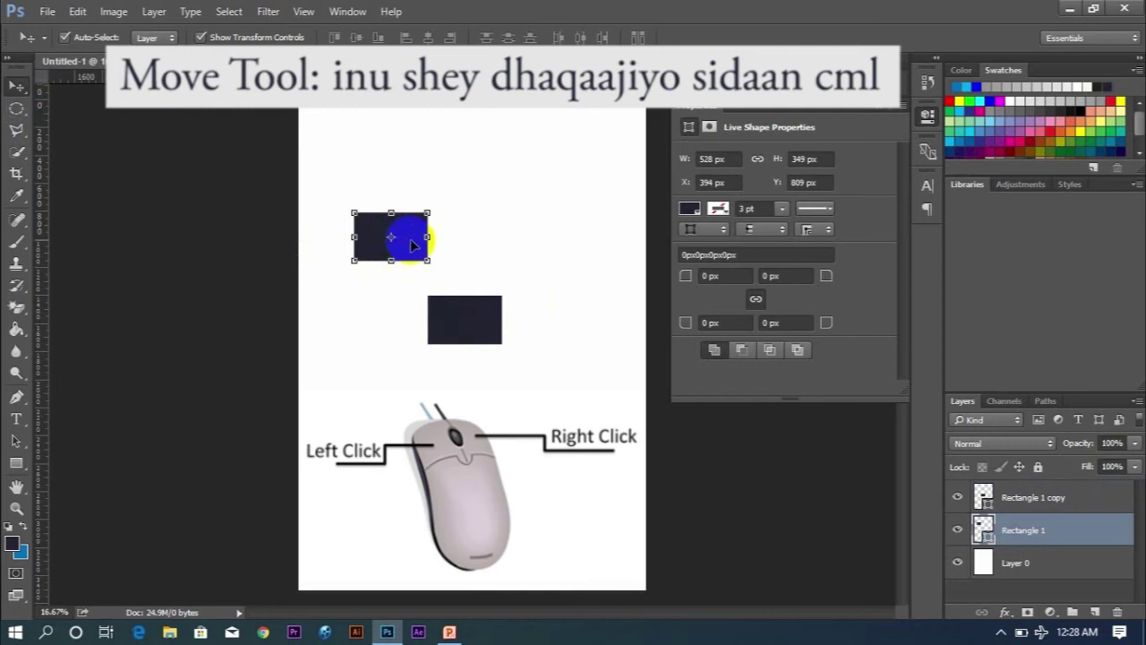
{"action": "mouse_move", "coordinate": [414, 243]}
{"action": "left_mouse_down"}
{"action": "mouse_move", "coordinate": [428, 242]}
{"action": "mouse_move", "coordinate": [375, 242]}
{"action": "mouse_move", "coordinate": [424, 228]}
{"action": "mouse_move", "coordinate": [440, 236]}
{"action": "mouse_move", "coordinate": [390, 239]}
{"action": "mouse_move", "coordinate": [439, 219]}
{"action": "left_mouse_up"}
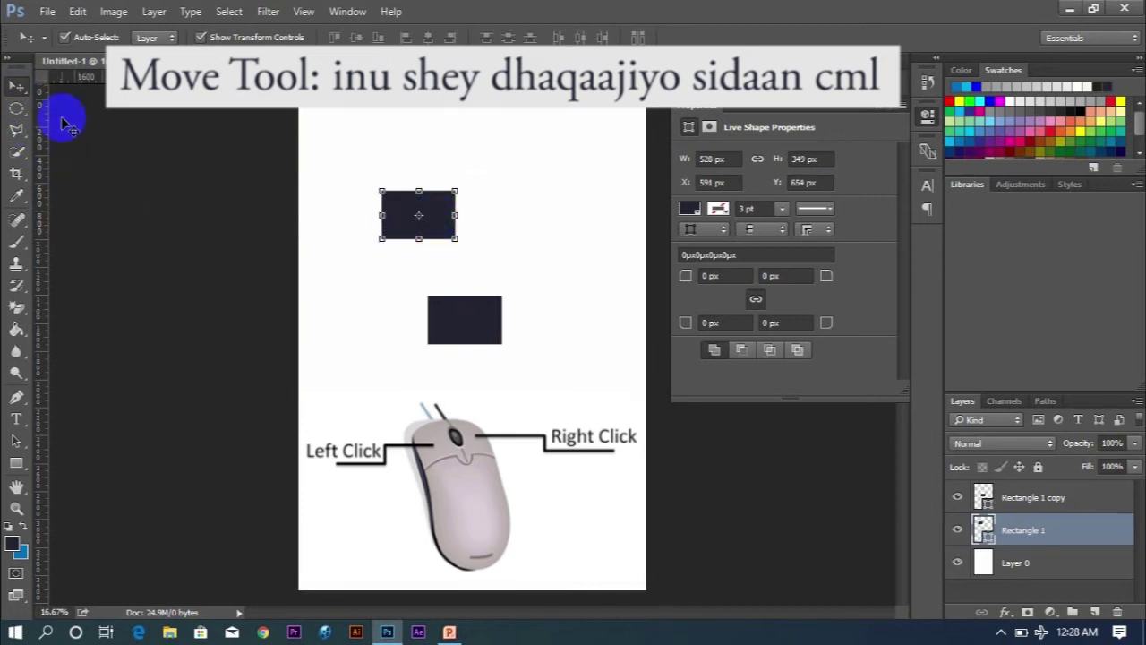
{"action": "mouse_move", "coordinate": [410, 212]}
{"action": "left_mouse_down"}
{"action": "mouse_move", "coordinate": [277, 248]}
{"action": "mouse_move", "coordinate": [416, 214]}
{"action": "left_mouse_up"}
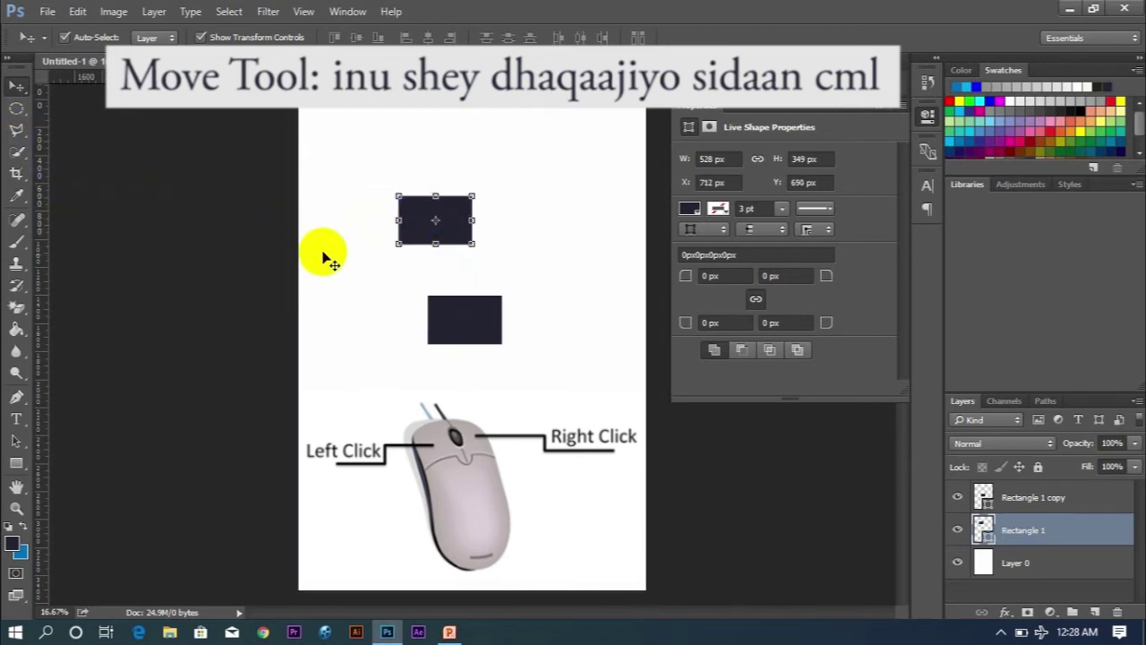
{"action": "left_click", "coordinate": [369, 181]}
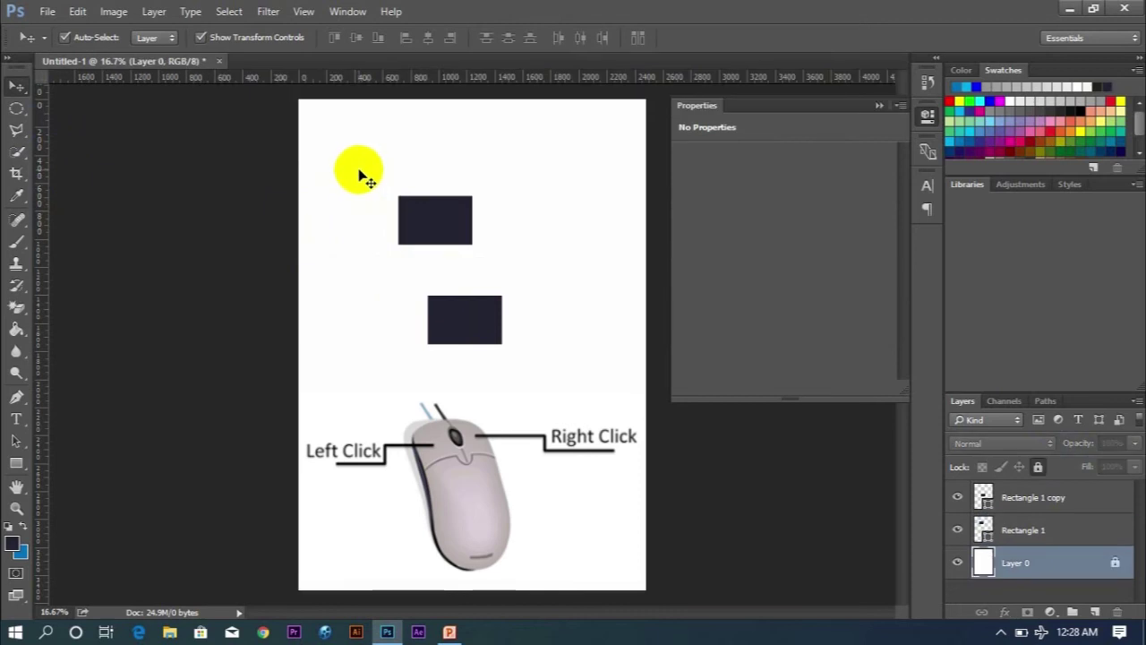
- Marquee-select Rectangle 1 and its copy, then slide them together, stacked, toward the canvas top
{"action": "mouse_move", "coordinate": [359, 170]}
{"action": "left_mouse_down"}
{"action": "mouse_move", "coordinate": [389, 253]}
{"action": "mouse_move", "coordinate": [522, 368]}
{"action": "left_mouse_up"}
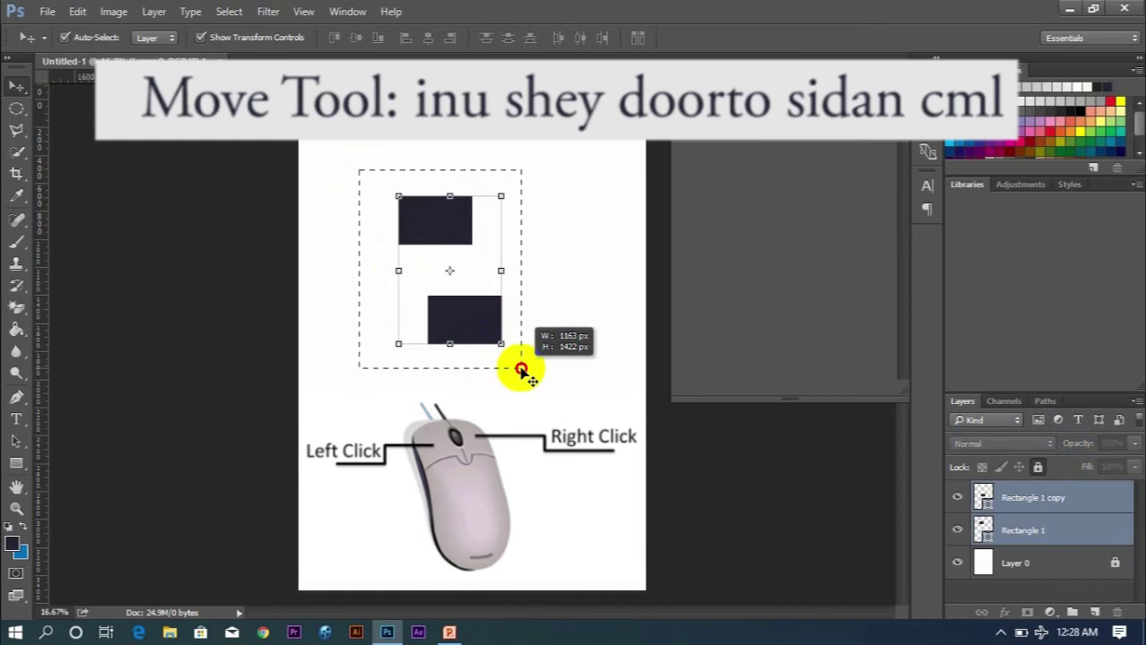
{"action": "mouse_move", "coordinate": [522, 368]}
{"action": "left_mouse_down"}
{"action": "mouse_move", "coordinate": [517, 341]}
{"action": "mouse_move", "coordinate": [433, 316]}
{"action": "mouse_move", "coordinate": [471, 316]}
{"action": "left_mouse_up"}
{"action": "left_click", "coordinate": [532, 337]}
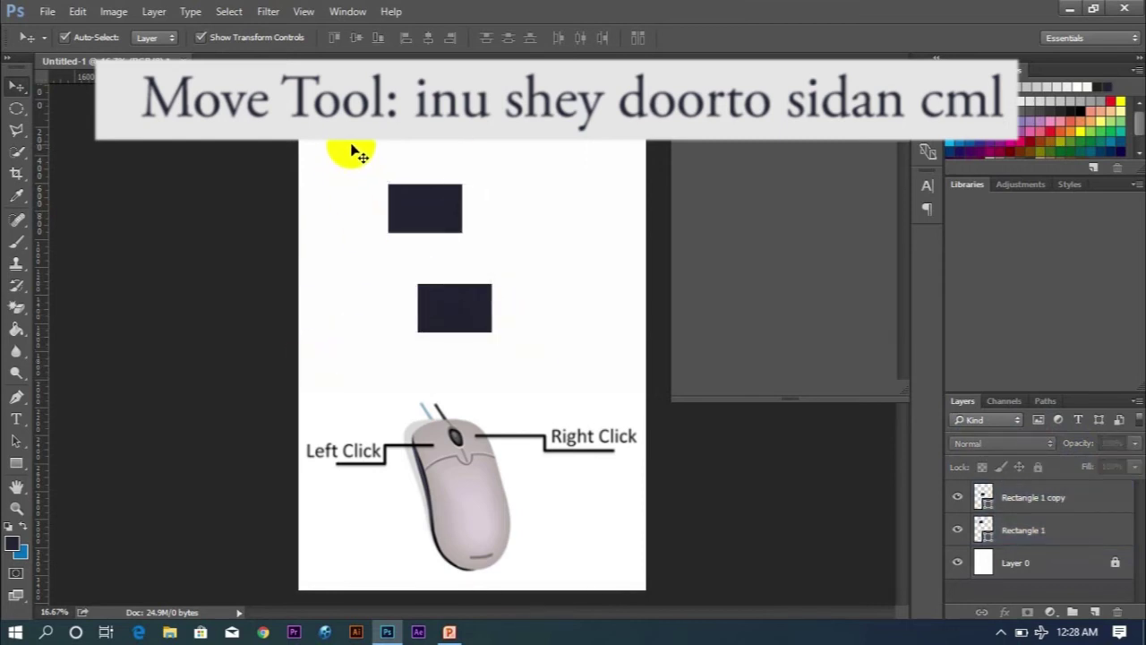
{"action": "left_click_drag", "start_coordinate": [352, 145], "coordinate": [426, 329]}
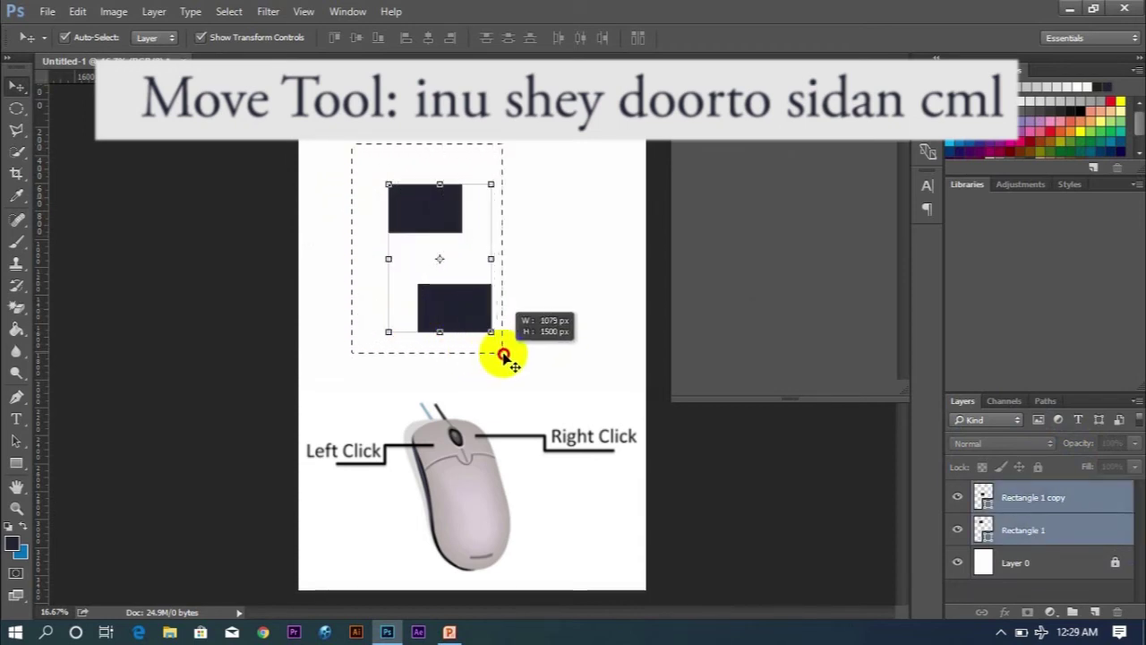
{"action": "left_click_drag", "start_coordinate": [427, 332], "coordinate": [518, 354]}
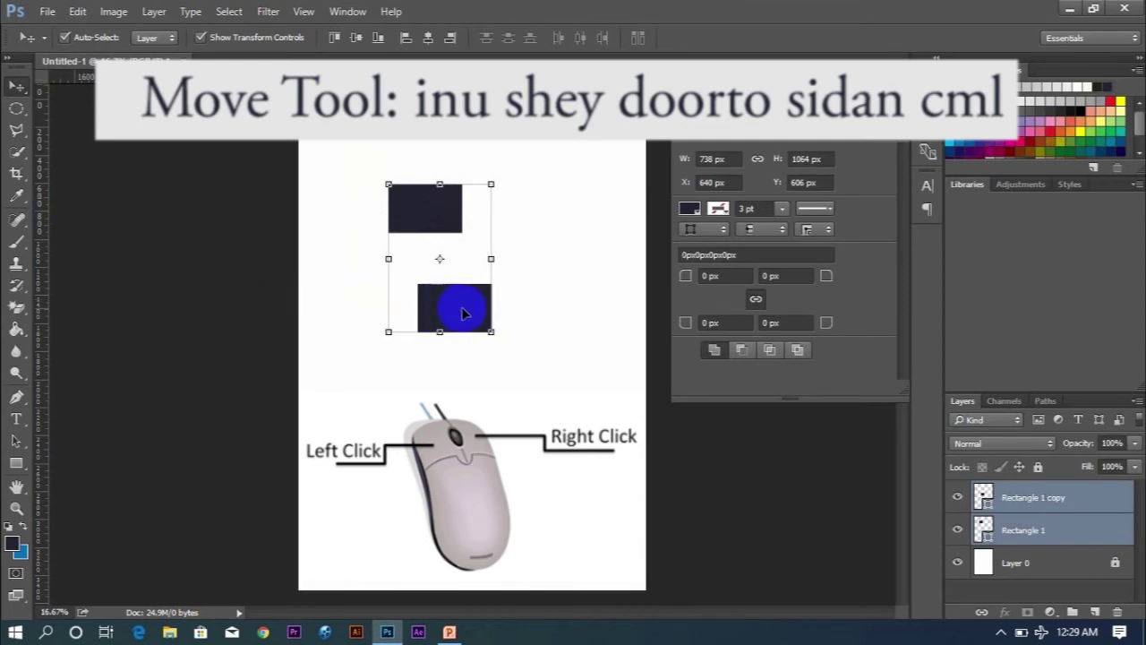
{"action": "mouse_move", "coordinate": [463, 310]}
{"action": "left_mouse_down"}
{"action": "mouse_move", "coordinate": [491, 328]}
{"action": "mouse_move", "coordinate": [438, 380]}
{"action": "left_mouse_up"}
{"action": "left_click_drag", "start_coordinate": [466, 240], "coordinate": [489, 319]}
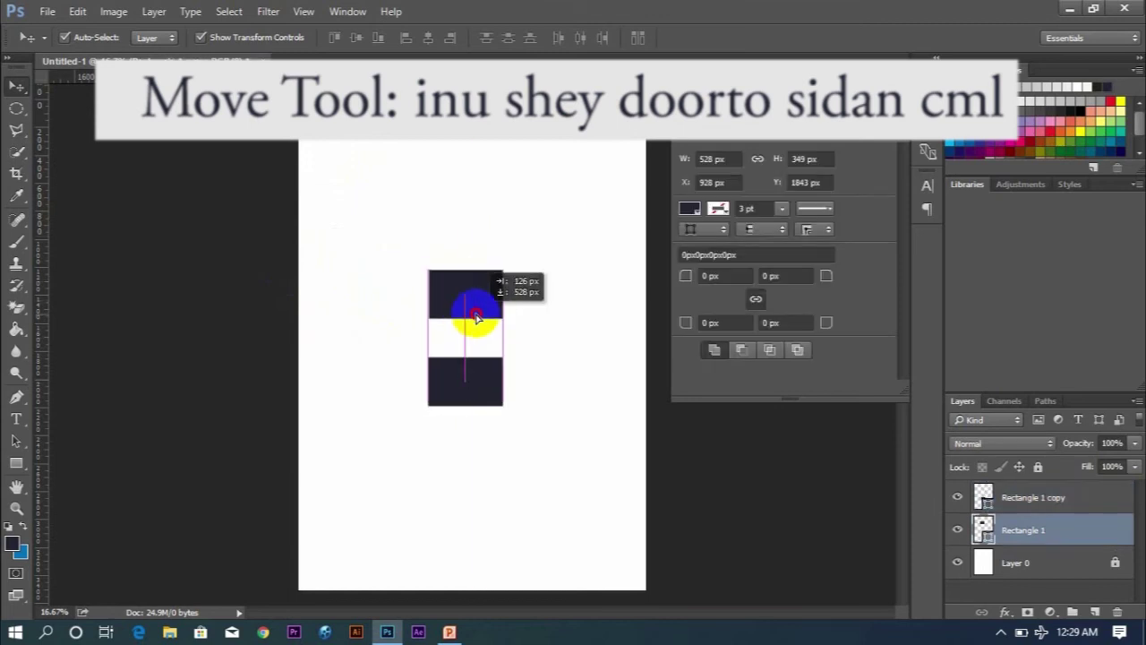
{"action": "left_click_drag", "start_coordinate": [559, 240], "coordinate": [472, 427]}
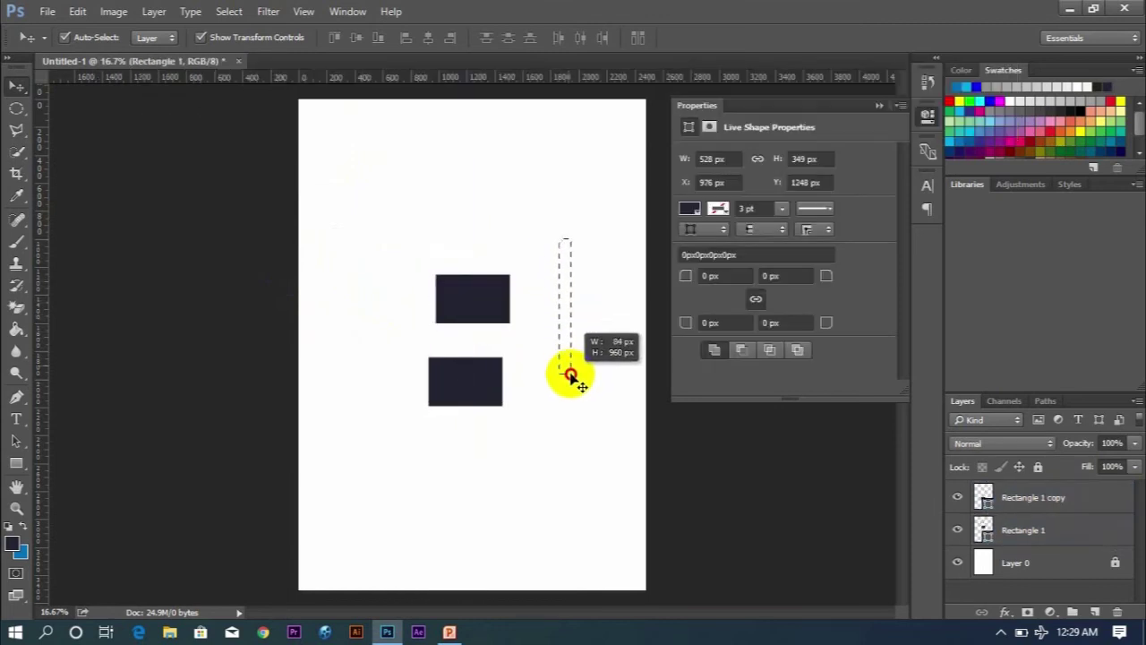
{"action": "left_click_drag", "start_coordinate": [472, 427], "coordinate": [394, 432]}
{"action": "left_click_drag", "start_coordinate": [479, 385], "coordinate": [471, 277]}
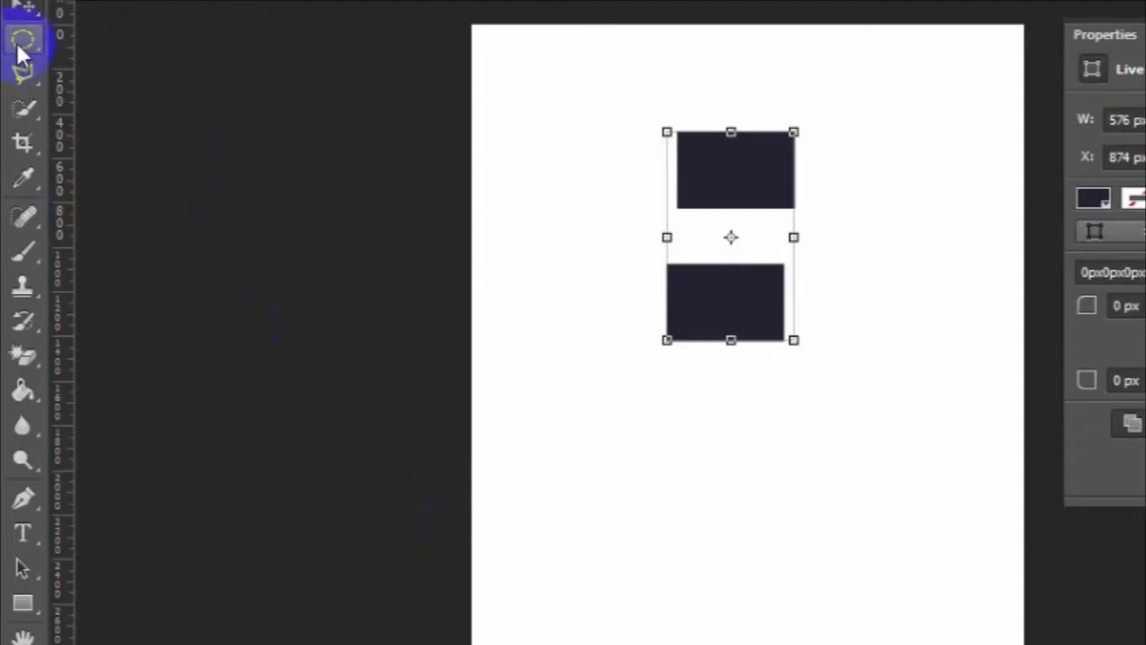
- Make a rectangular marquee selection in the lower part of the canvas
{"action": "left_click", "coordinate": [25, 45]}
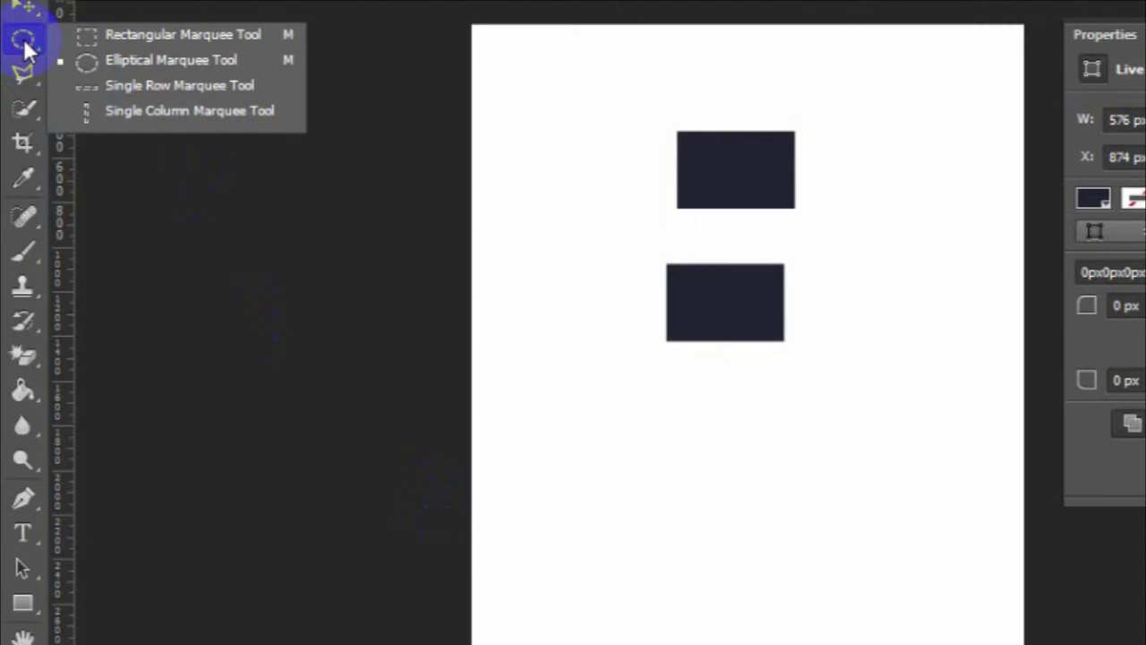
{"action": "left_click", "coordinate": [24, 41]}
{"action": "left_click", "coordinate": [24, 40]}
{"action": "left_click", "coordinate": [83, 33]}
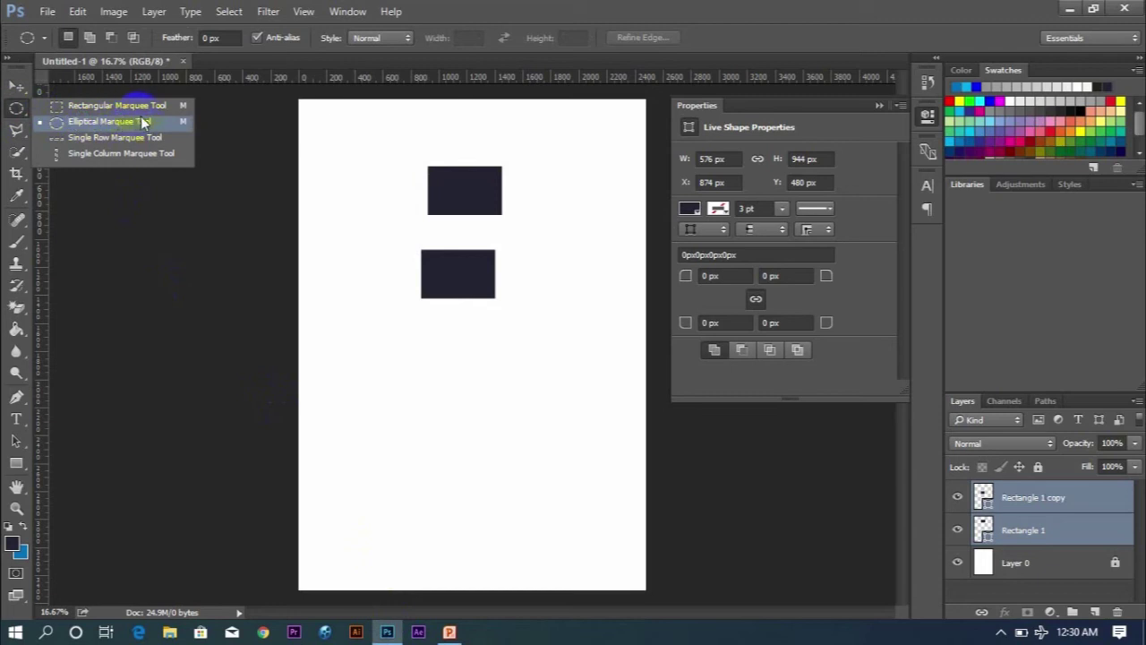
{"action": "left_click", "coordinate": [98, 106]}
{"action": "left_click_drag", "start_coordinate": [351, 308], "coordinate": [494, 437]}
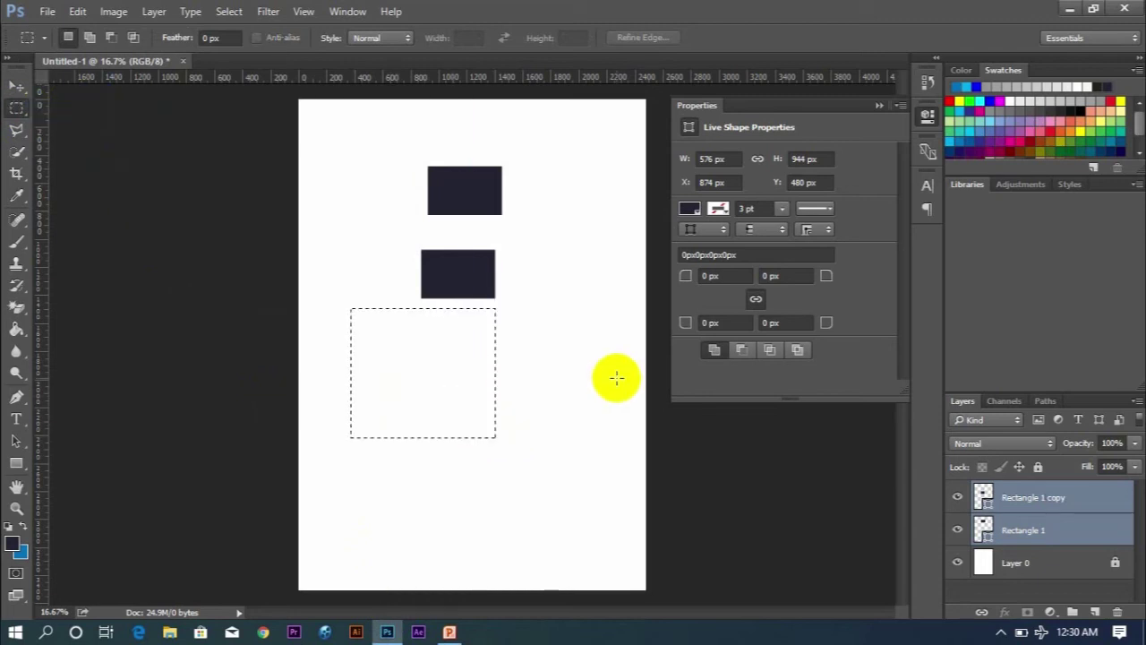
- Switch to the Elliptical Marquee Tool and draw an elliptical selection near the top
{"action": "right_click", "coordinate": [20, 112]}
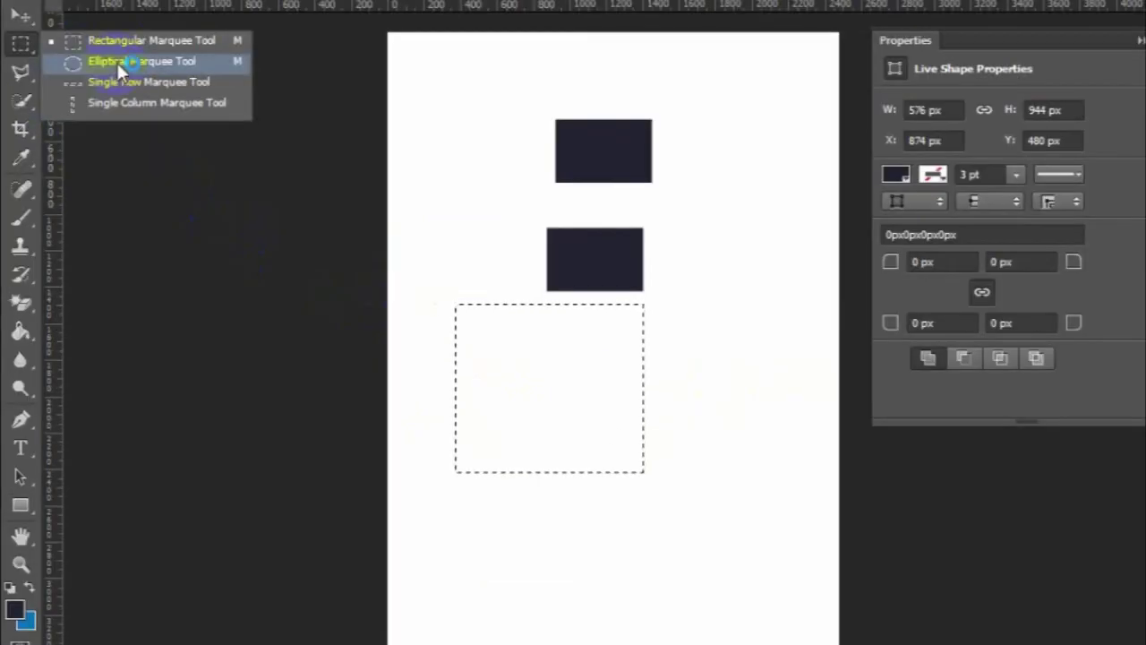
{"action": "left_click", "coordinate": [116, 60]}
{"action": "left_click_drag", "start_coordinate": [350, 161], "coordinate": [404, 245]}
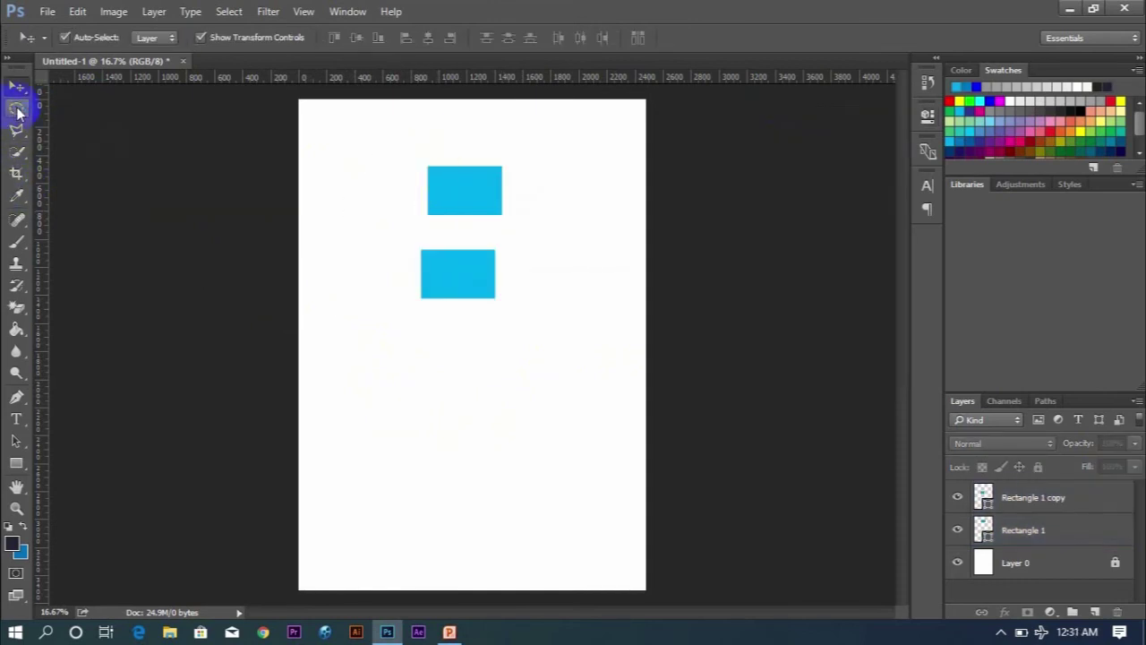
{"action": "left_click_drag", "start_coordinate": [18, 111], "coordinate": [155, 105]}
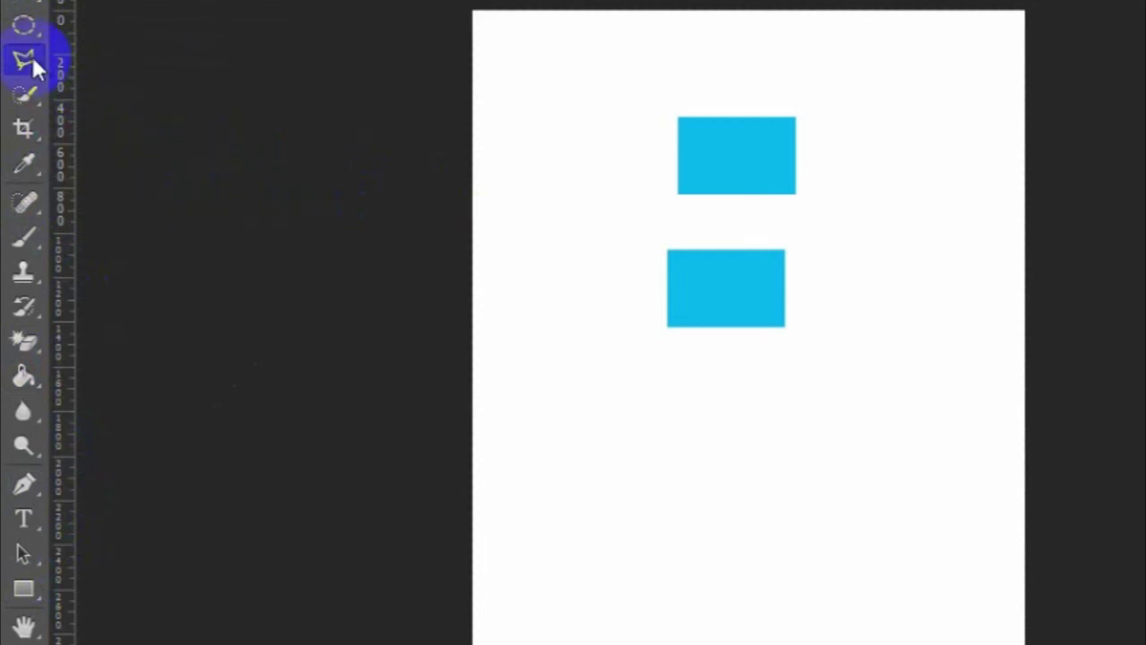
- Draw a freehand Lasso selection in the blank area below the rectangles
{"action": "left_click", "coordinate": [31, 59]}
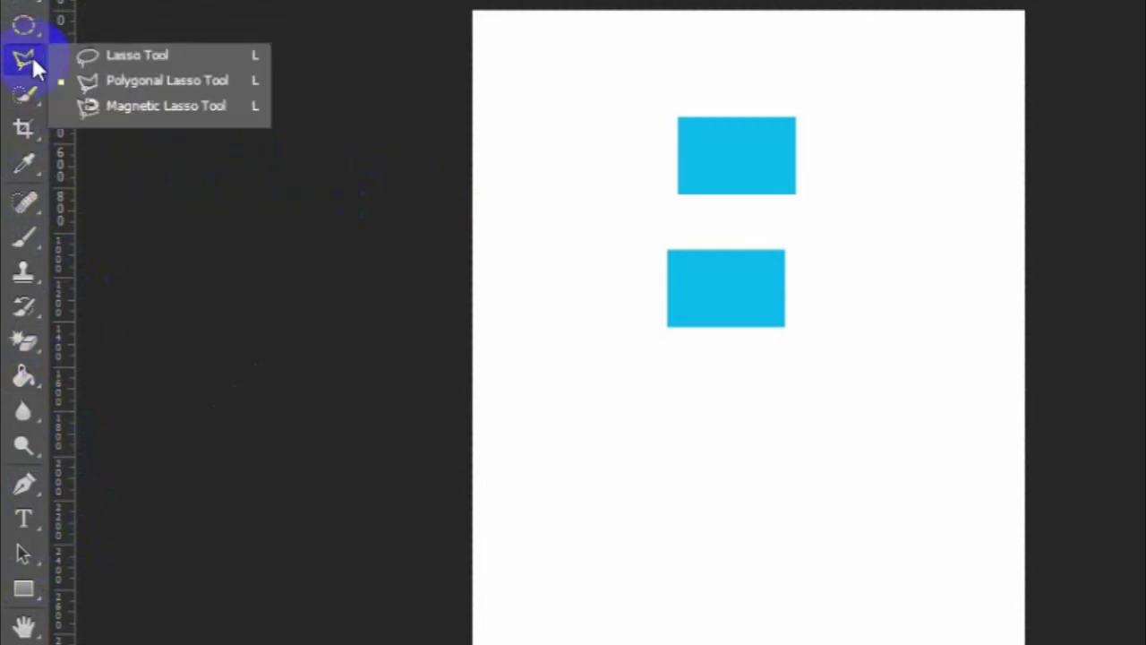
{"action": "left_click", "coordinate": [130, 57]}
{"action": "left_click", "coordinate": [18, 129]}
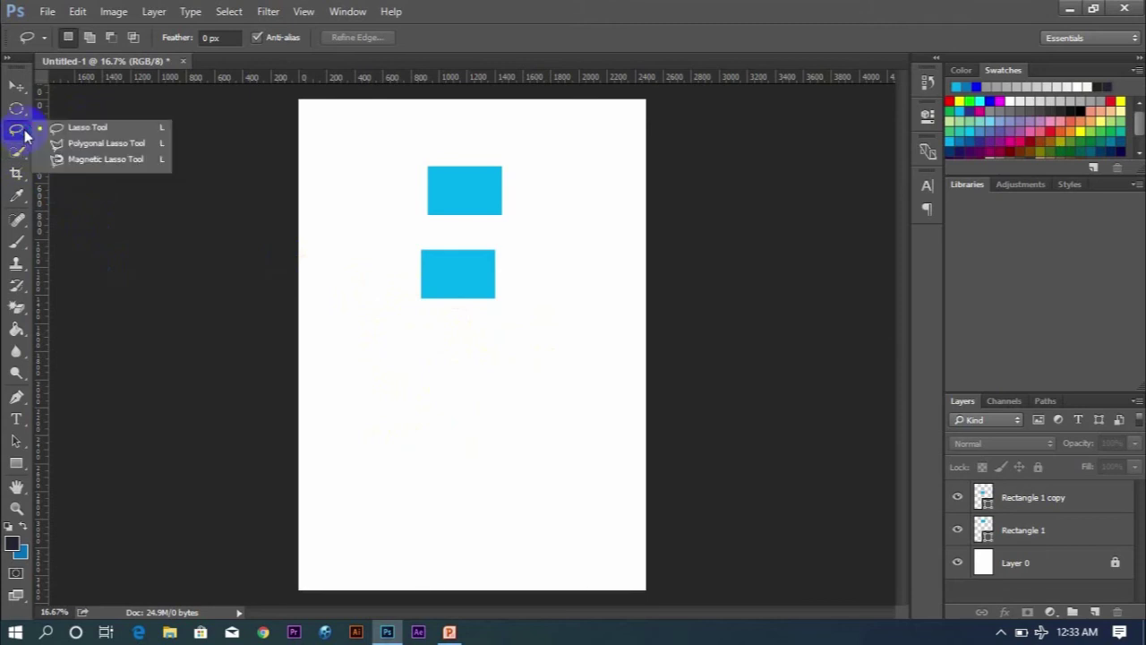
{"action": "left_click", "coordinate": [77, 126]}
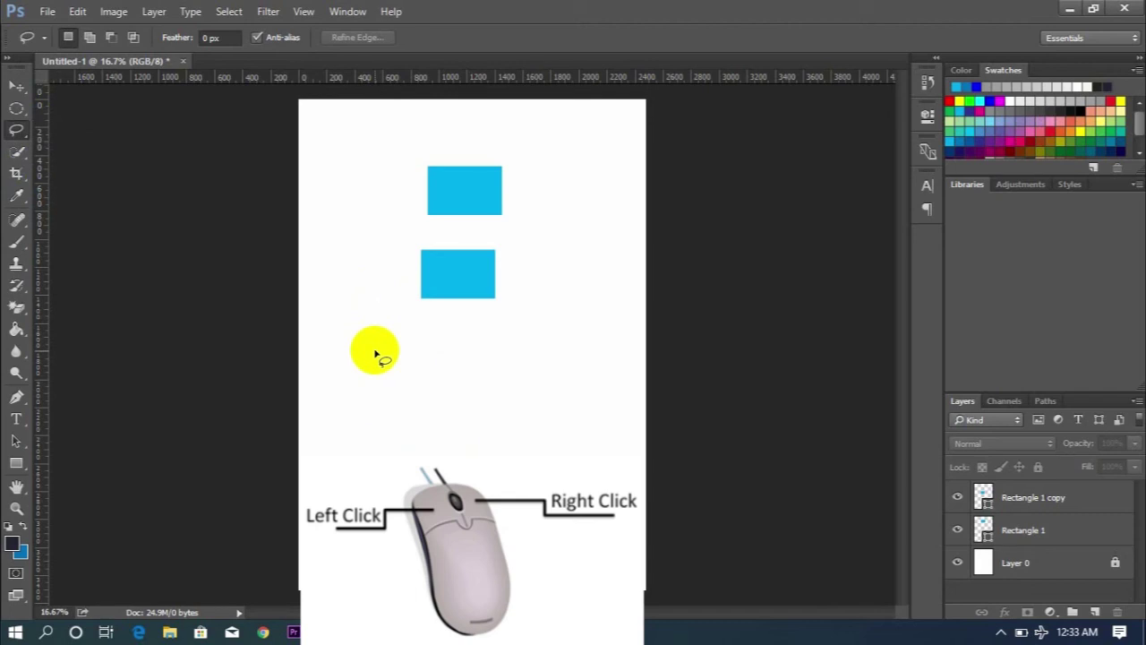
{"action": "mouse_move", "coordinate": [375, 352]}
{"action": "left_mouse_down"}
{"action": "mouse_move", "coordinate": [436, 357]}
{"action": "mouse_move", "coordinate": [379, 346]}
{"action": "mouse_move", "coordinate": [378, 355]}
{"action": "left_mouse_up"}
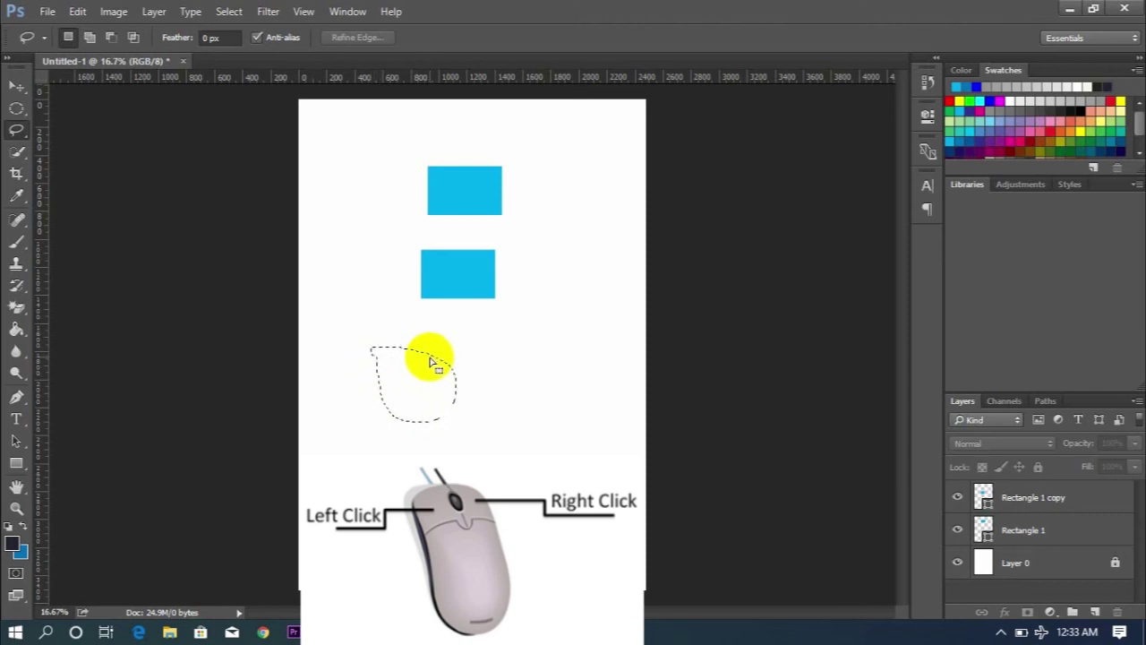
{"action": "mouse_move", "coordinate": [527, 336]}
{"action": "left_mouse_down"}
{"action": "mouse_move", "coordinate": [519, 346]}
{"action": "mouse_move", "coordinate": [583, 389]}
{"action": "mouse_move", "coordinate": [581, 341]}
{"action": "left_mouse_up"}
{"action": "left_click_drag", "start_coordinate": [529, 336], "coordinate": [525, 339]}
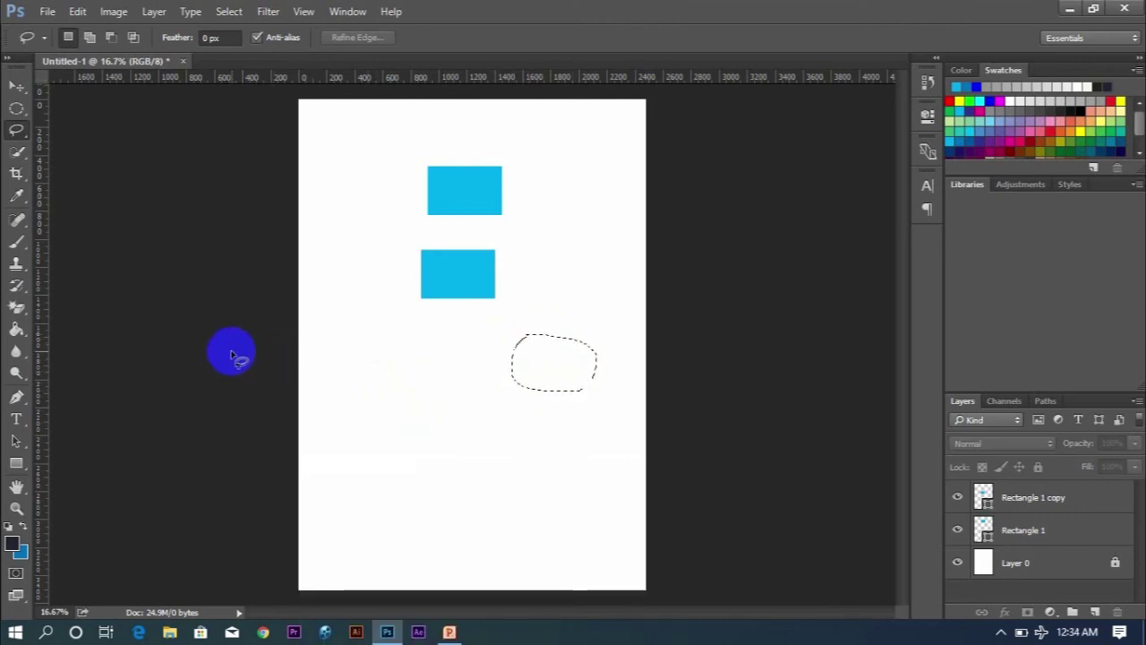
- Select a triangle with the Polygonal Lasso using three corner points
{"action": "right_click", "coordinate": [22, 134]}
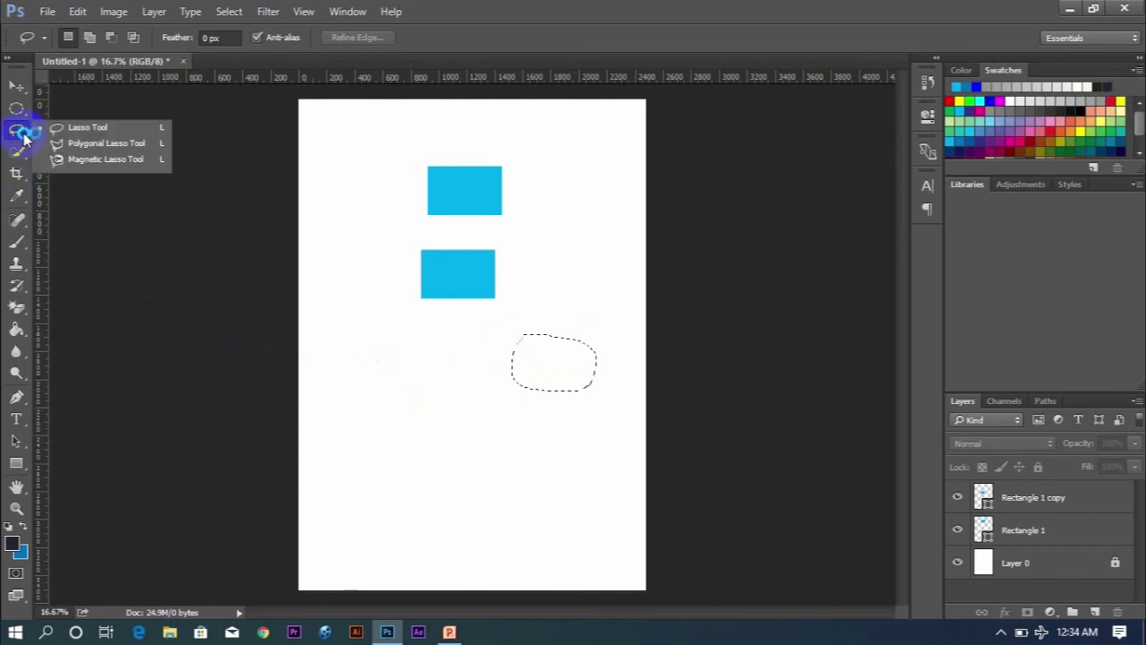
{"action": "left_click", "coordinate": [132, 143]}
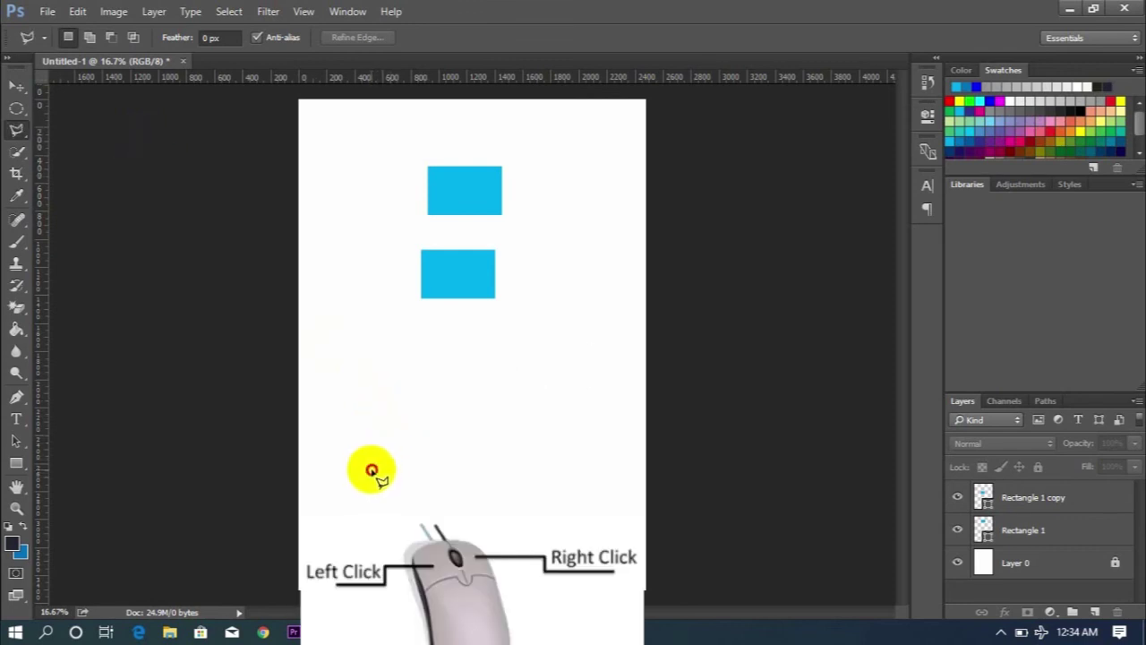
{"action": "left_click", "coordinate": [370, 468]}
{"action": "left_click", "coordinate": [371, 336]}
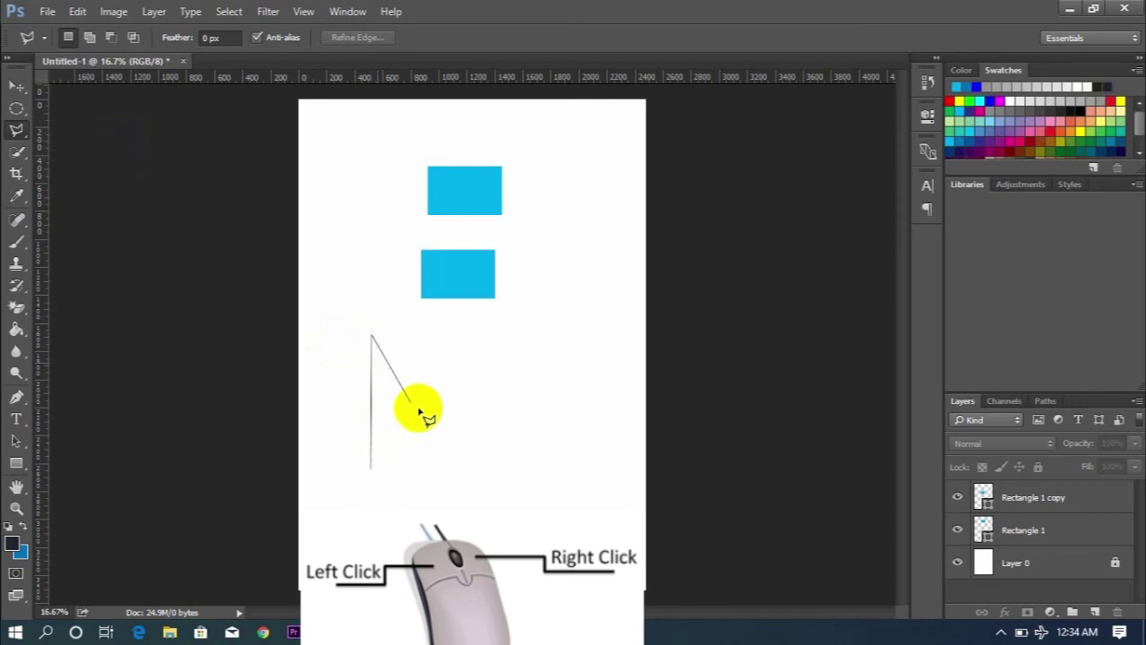
{"action": "left_click", "coordinate": [503, 446]}
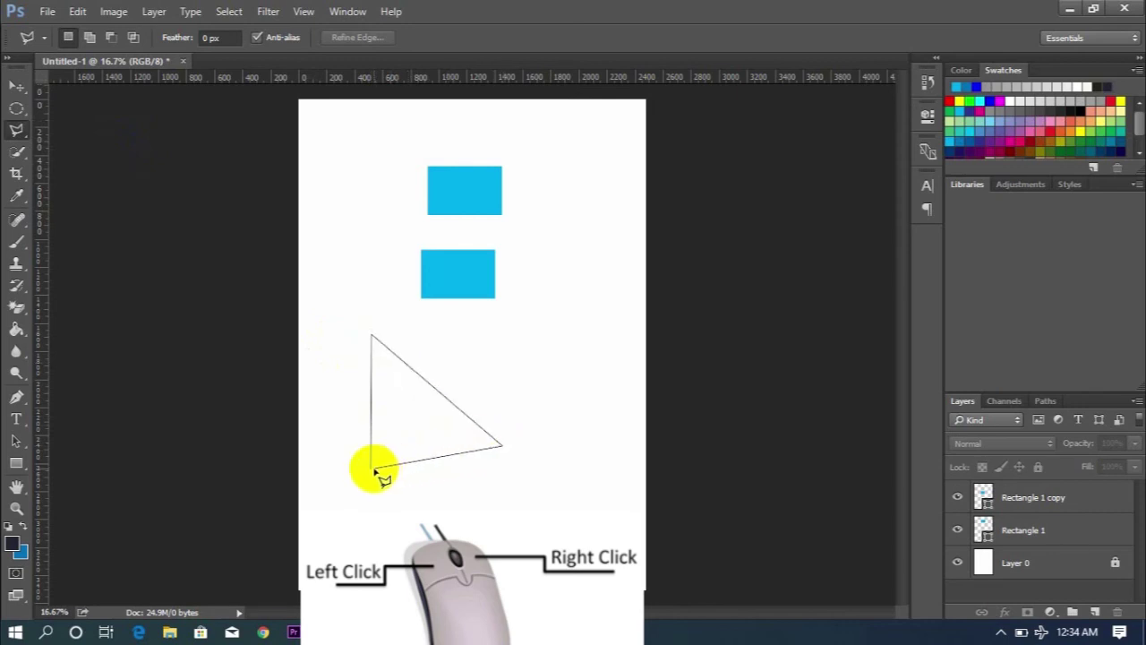
{"action": "left_click", "coordinate": [371, 469]}
{"action": "right_click", "coordinate": [16, 130]}
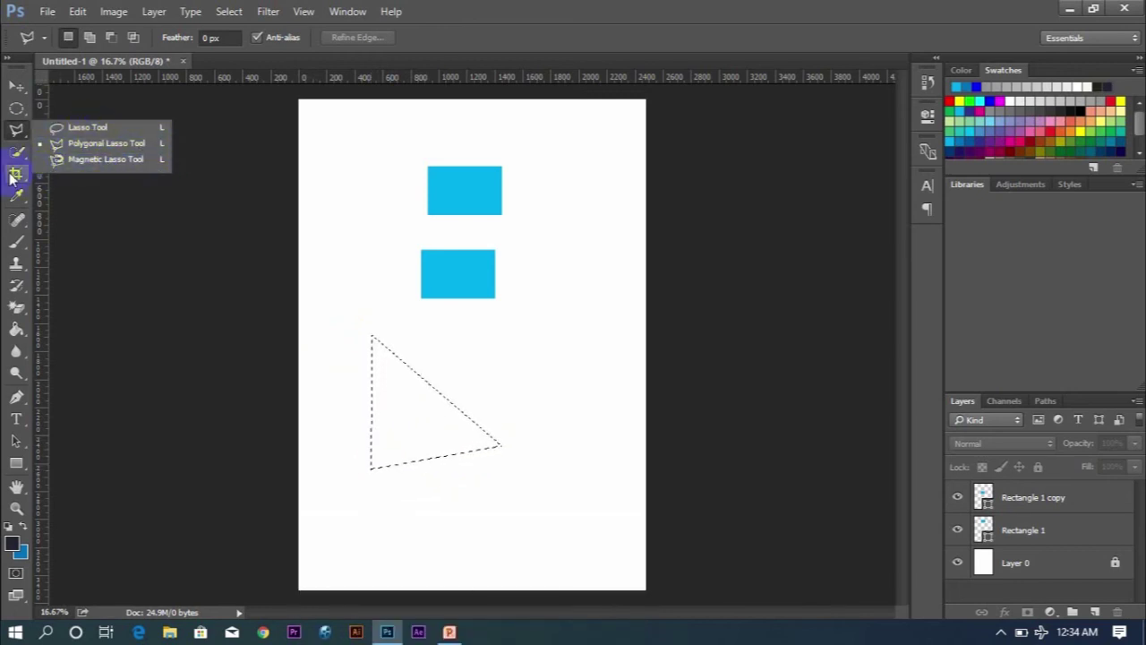
{"action": "left_click", "coordinate": [450, 633]}
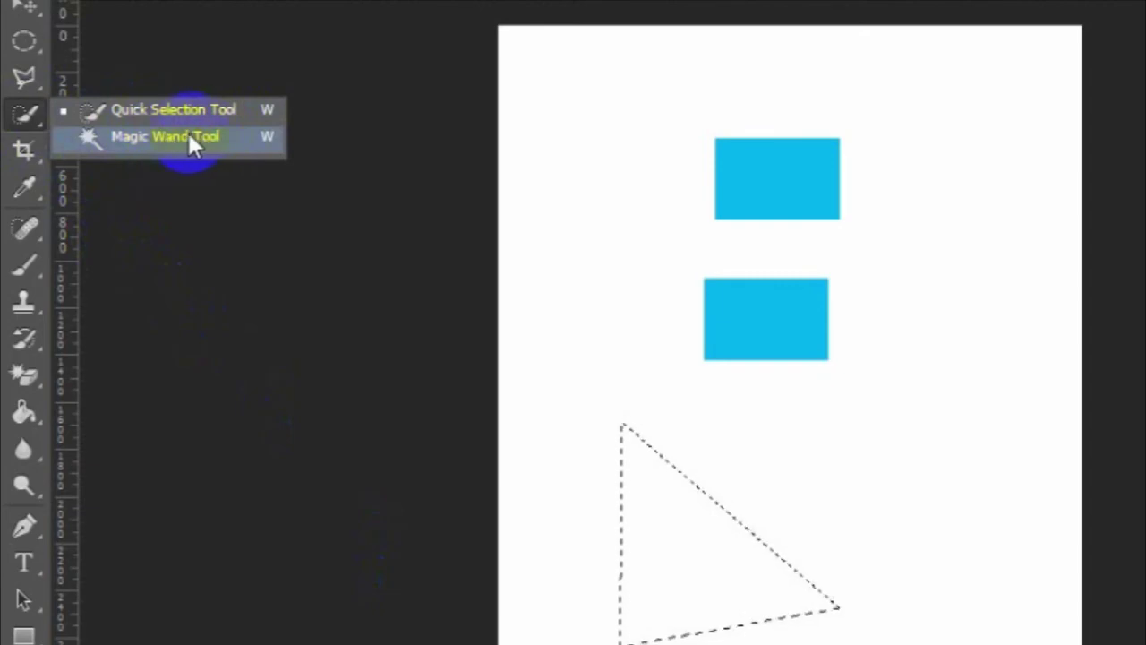
- Select the blue background with the Magic Wand on the Rectangle 1 copy layer, then deselect with Ctrl+D
{"action": "left_click", "coordinate": [179, 139]}
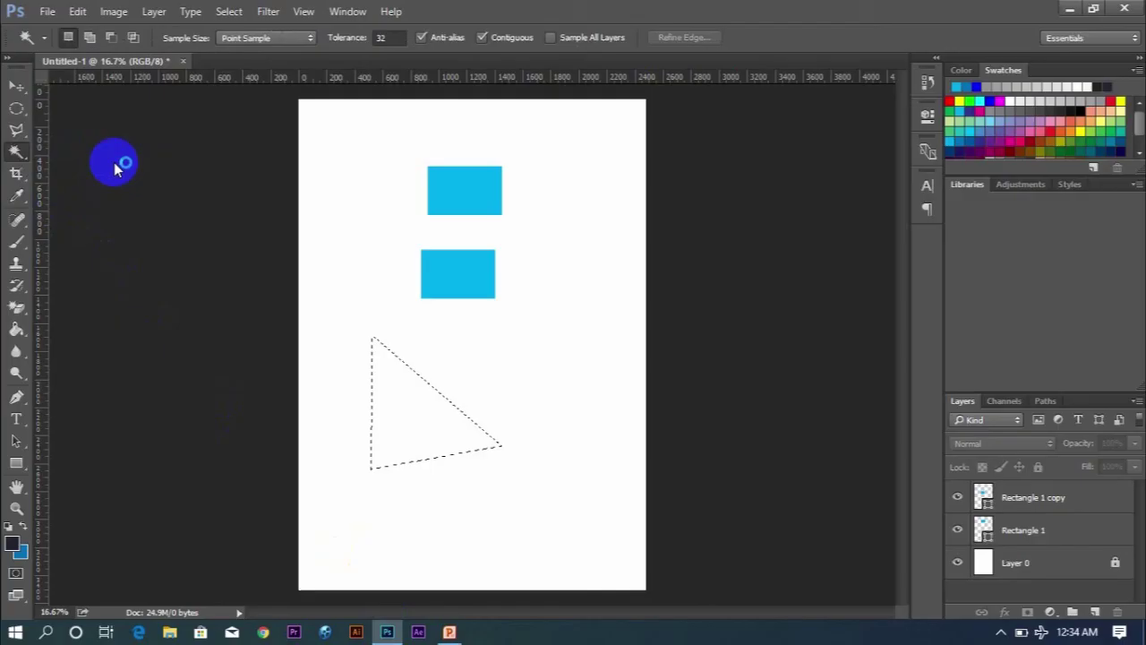
{"action": "left_click", "coordinate": [1056, 502]}
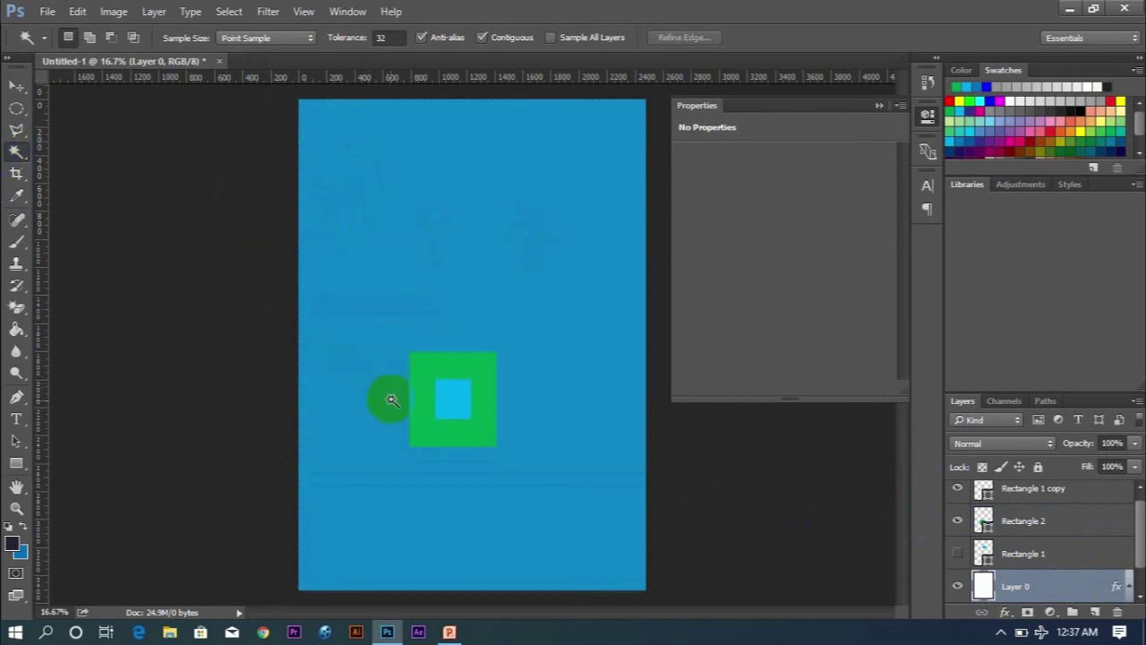
{"action": "left_click", "coordinate": [303, 407]}
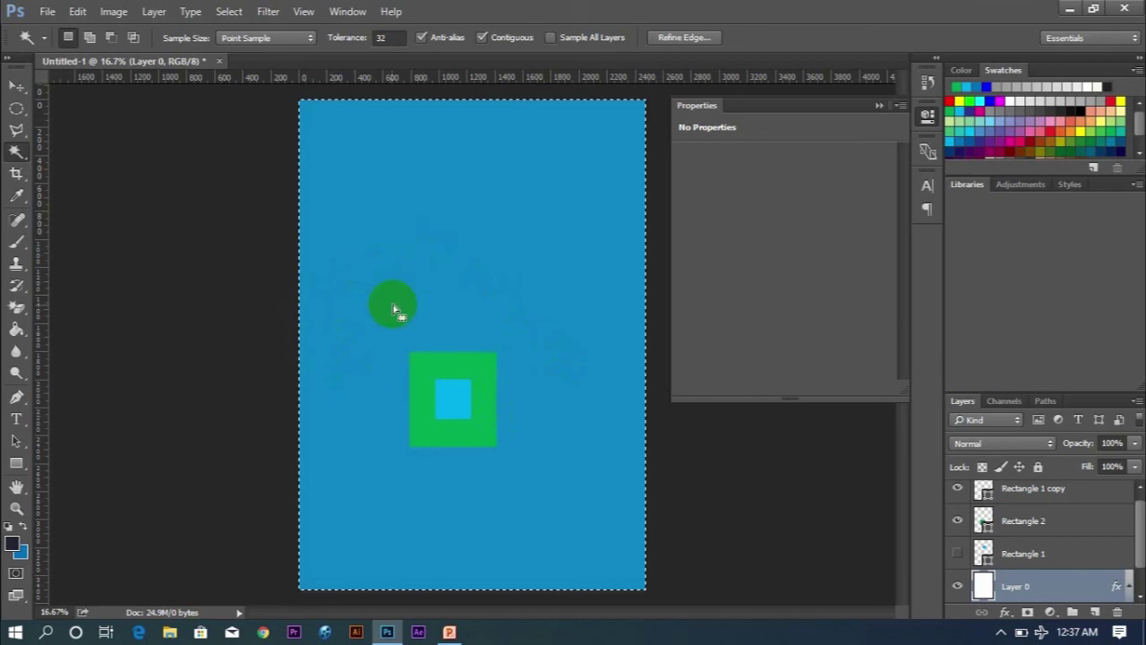
{"action": "left_click", "coordinate": [251, 294]}
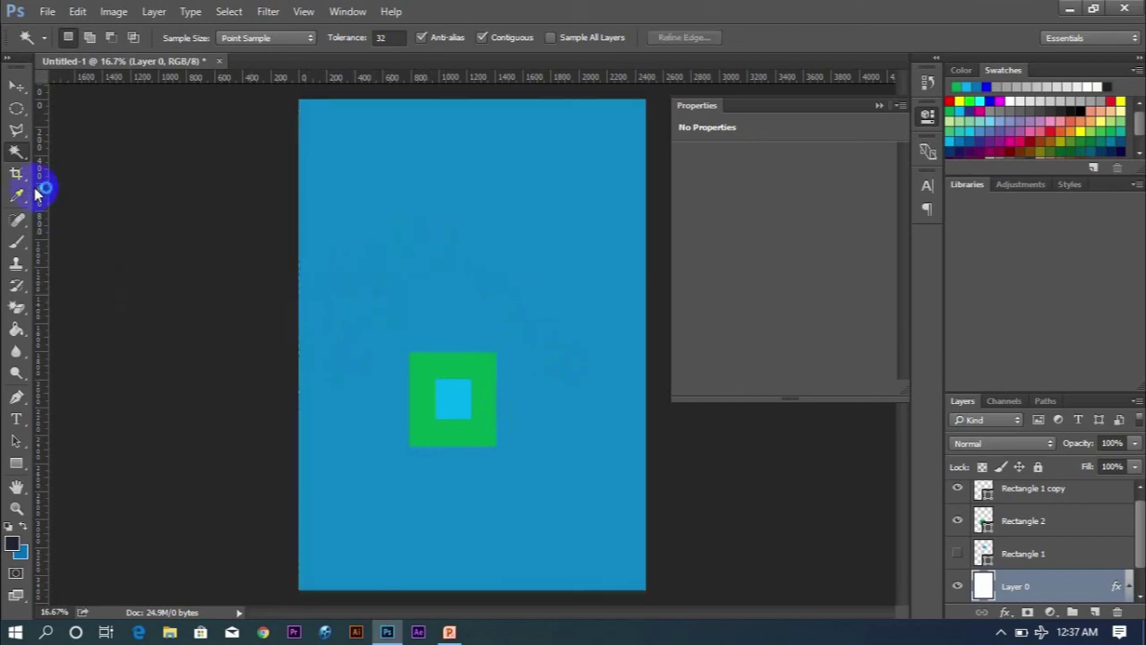
{"action": "left_click", "coordinate": [365, 309]}
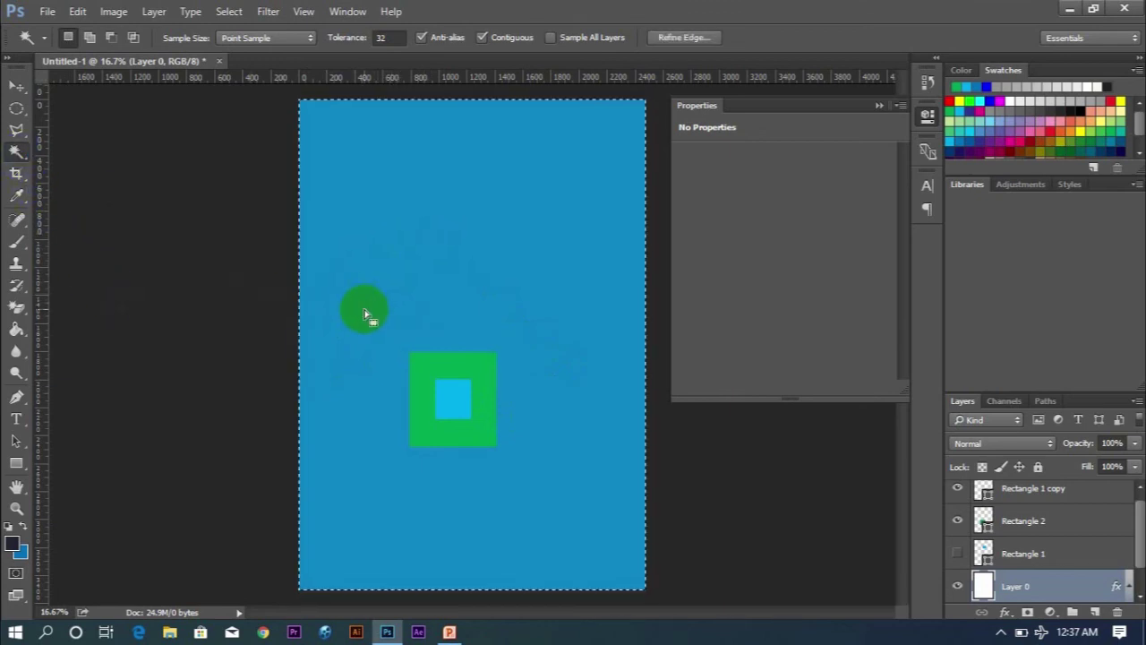
{"action": "key", "text": "ctrl+d"}
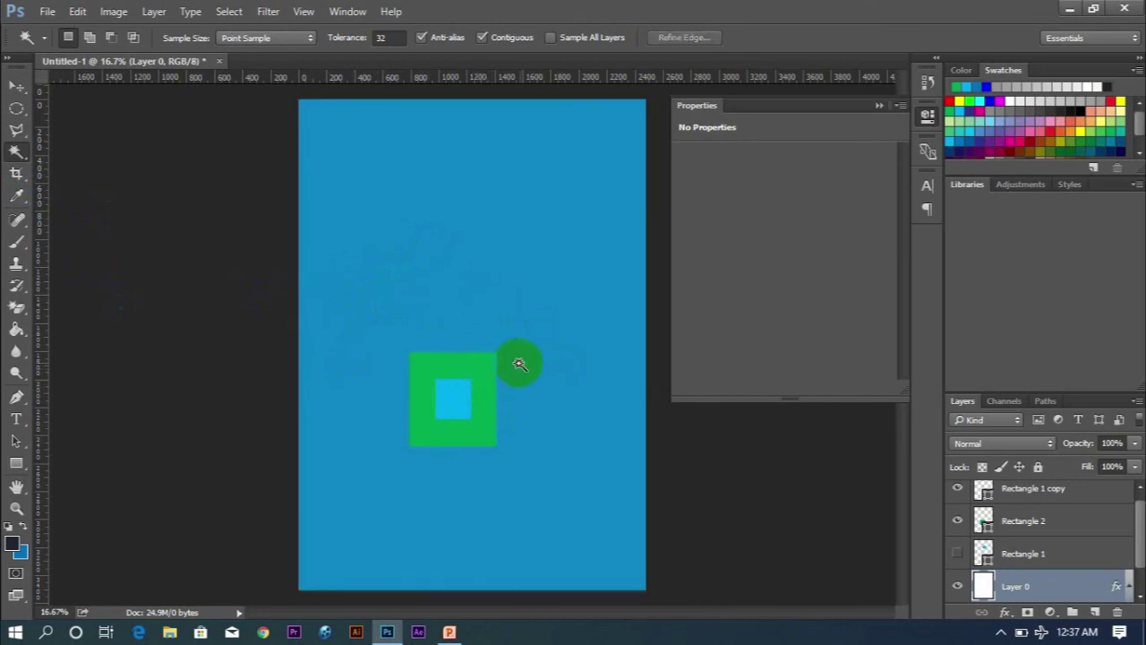
{"action": "key", "text": "v"}
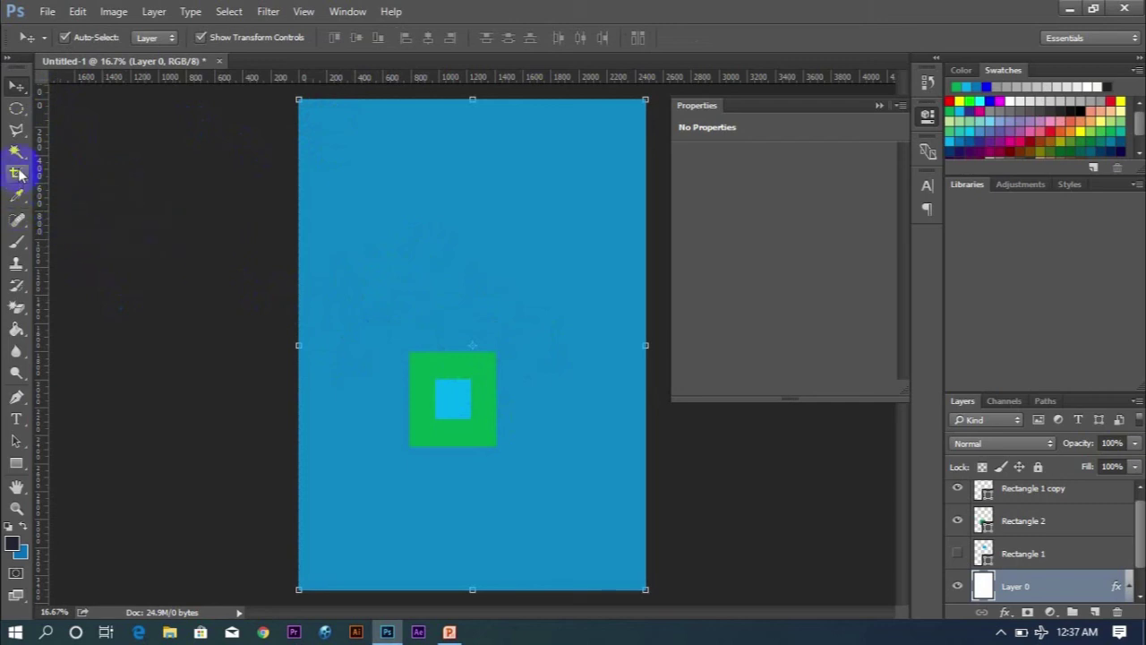
- Make the Quick Selection Tool the active selection tool
{"action": "left_click_drag", "start_coordinate": [17, 154], "coordinate": [103, 150]}
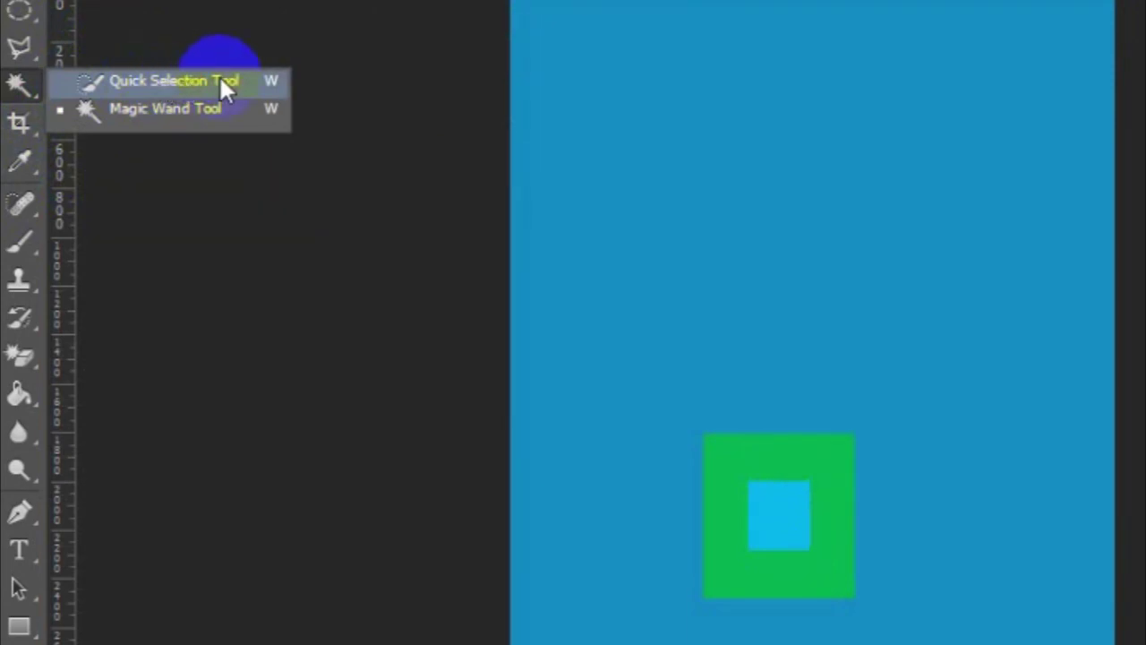
{"action": "left_click", "coordinate": [180, 79]}
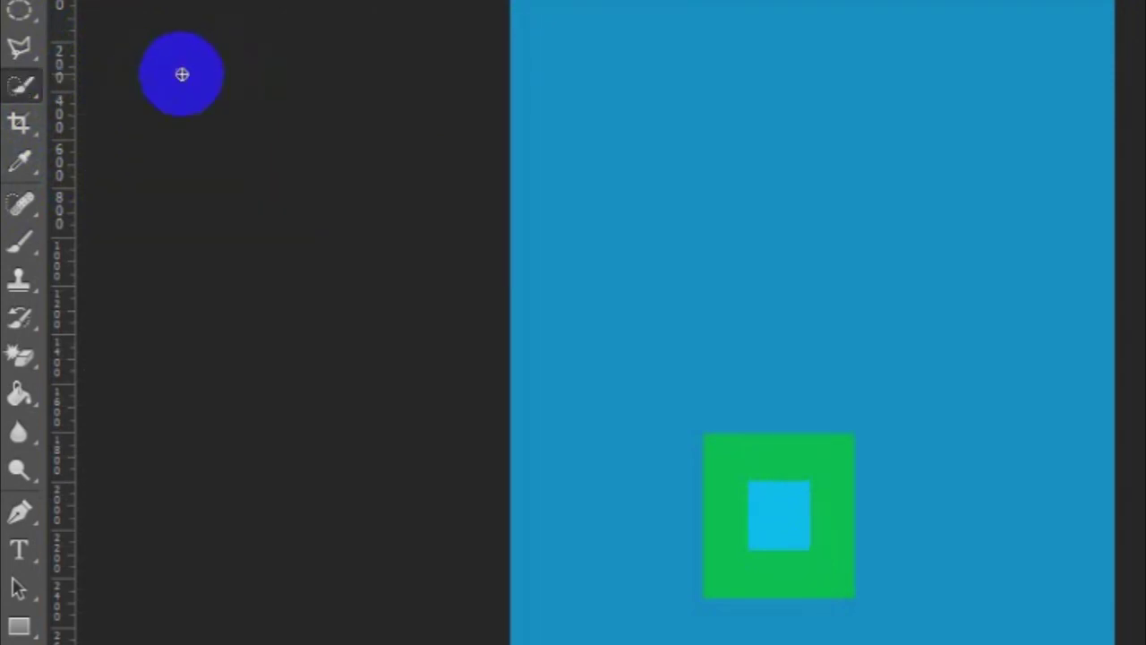
{"action": "left_click", "coordinate": [125, 150]}
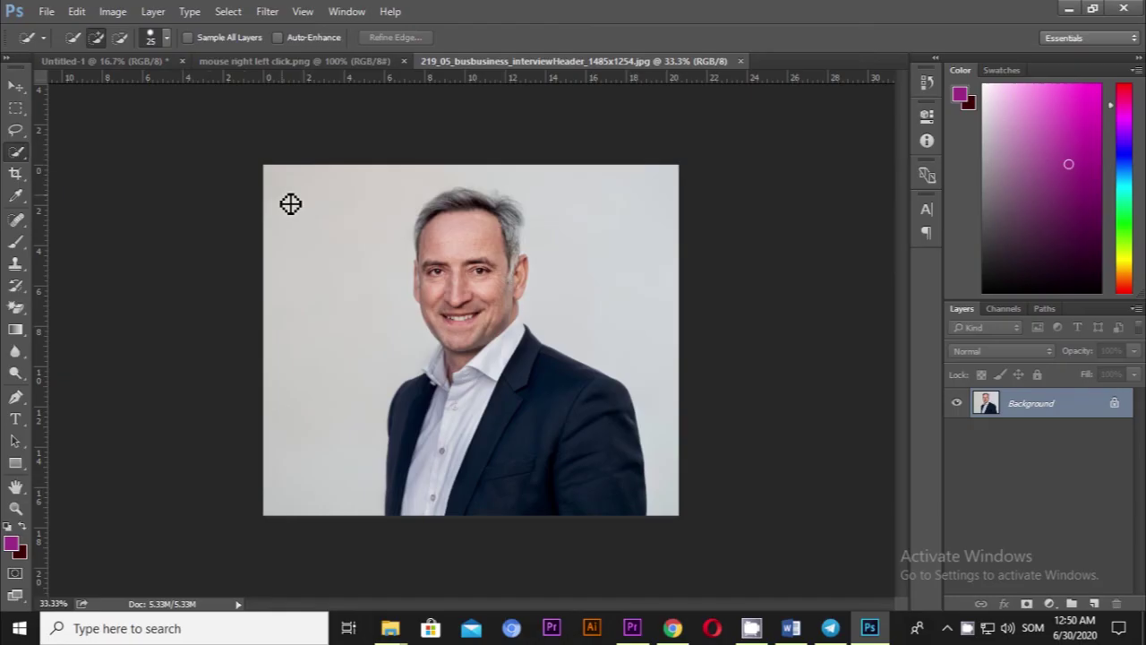
- Quick-select the grey background left and right of the man, then set Subtract from selection
{"action": "mouse_move", "coordinate": [294, 207]}
{"action": "left_mouse_down"}
{"action": "mouse_move", "coordinate": [377, 264]}
{"action": "mouse_move", "coordinate": [373, 273]}
{"action": "left_mouse_up"}
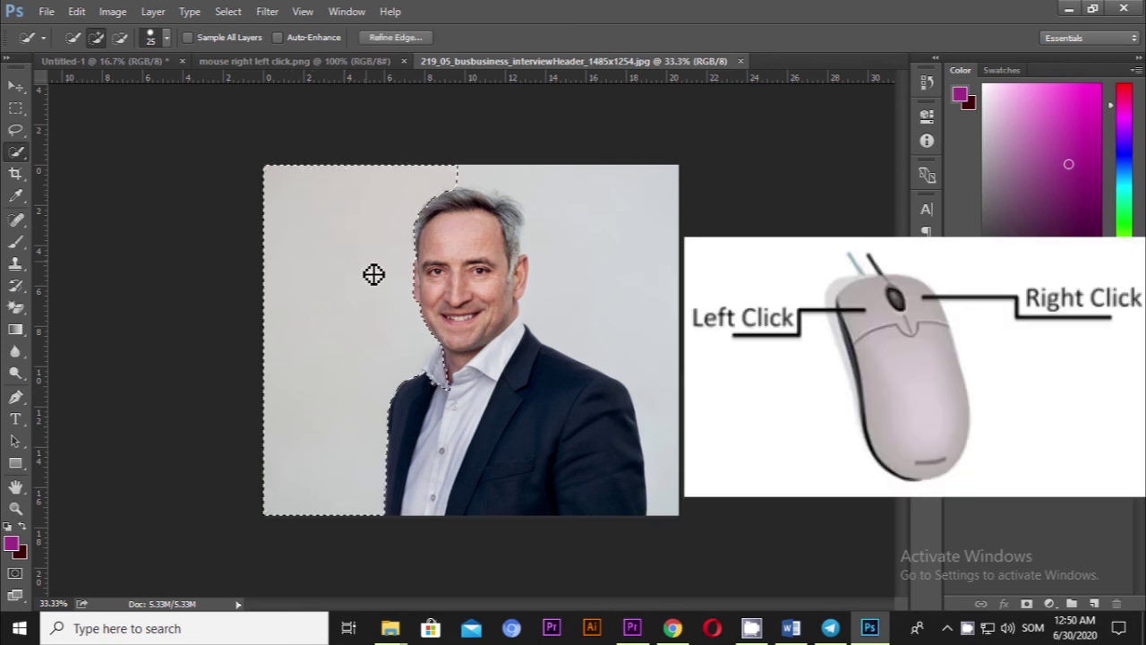
{"action": "mouse_move", "coordinate": [665, 511]}
{"action": "left_mouse_down"}
{"action": "mouse_move", "coordinate": [669, 430]}
{"action": "mouse_move", "coordinate": [605, 358]}
{"action": "left_mouse_up"}
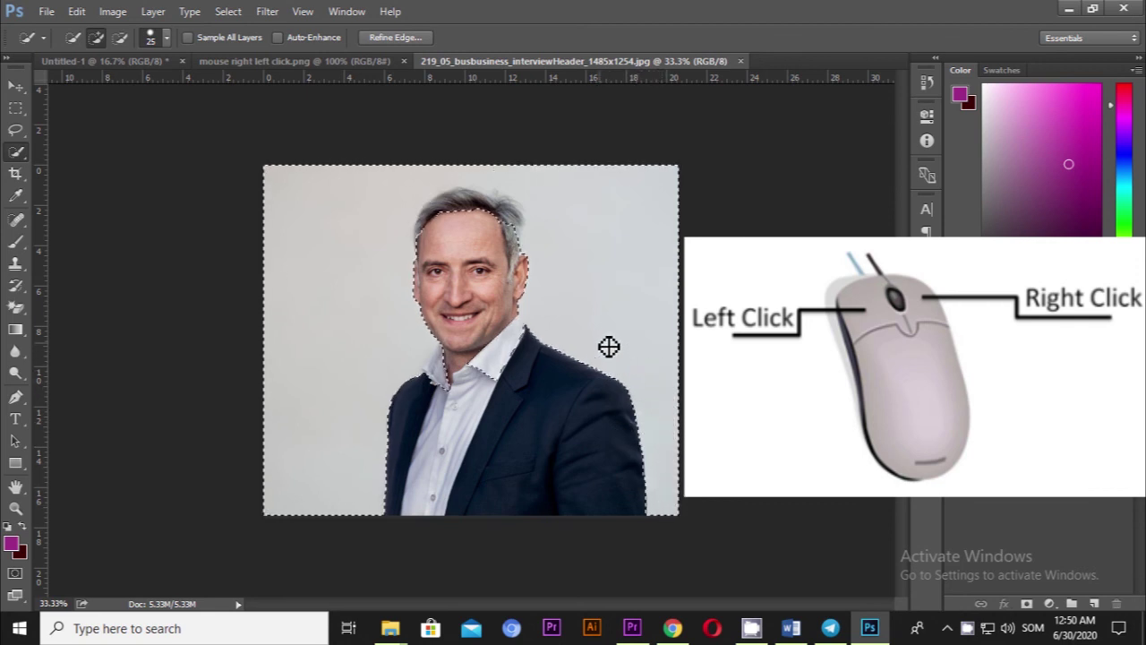
{"action": "left_click", "coordinate": [120, 37]}
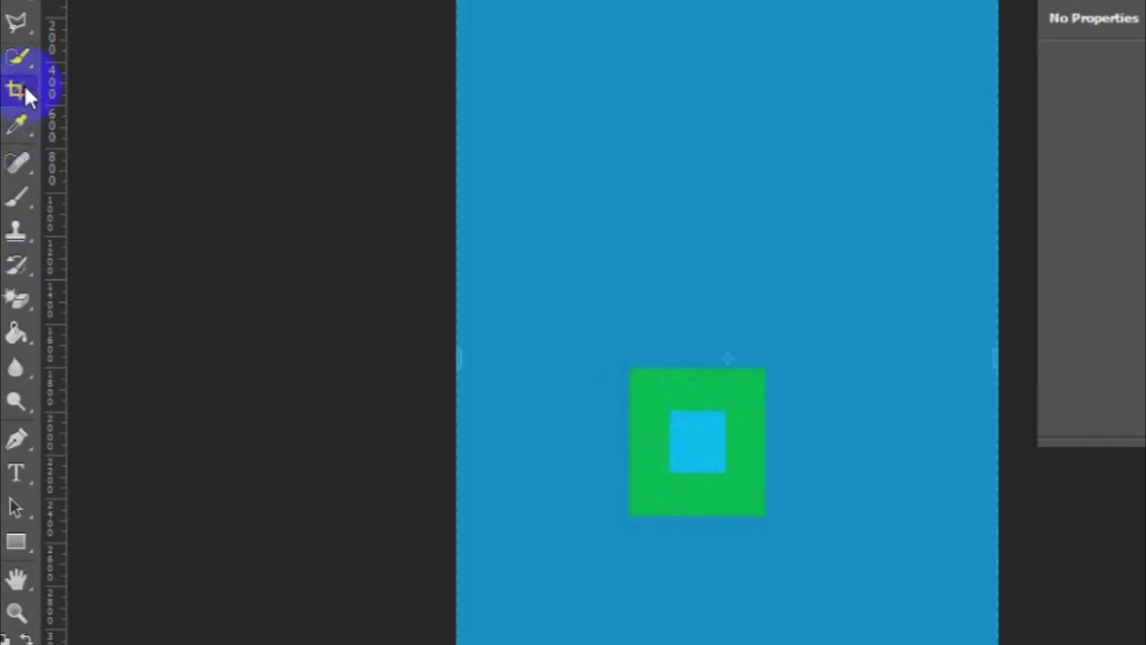
- Crop the canvas inward from the top, bottom, right and left, and commit the crop
{"action": "left_click", "coordinate": [27, 89]}
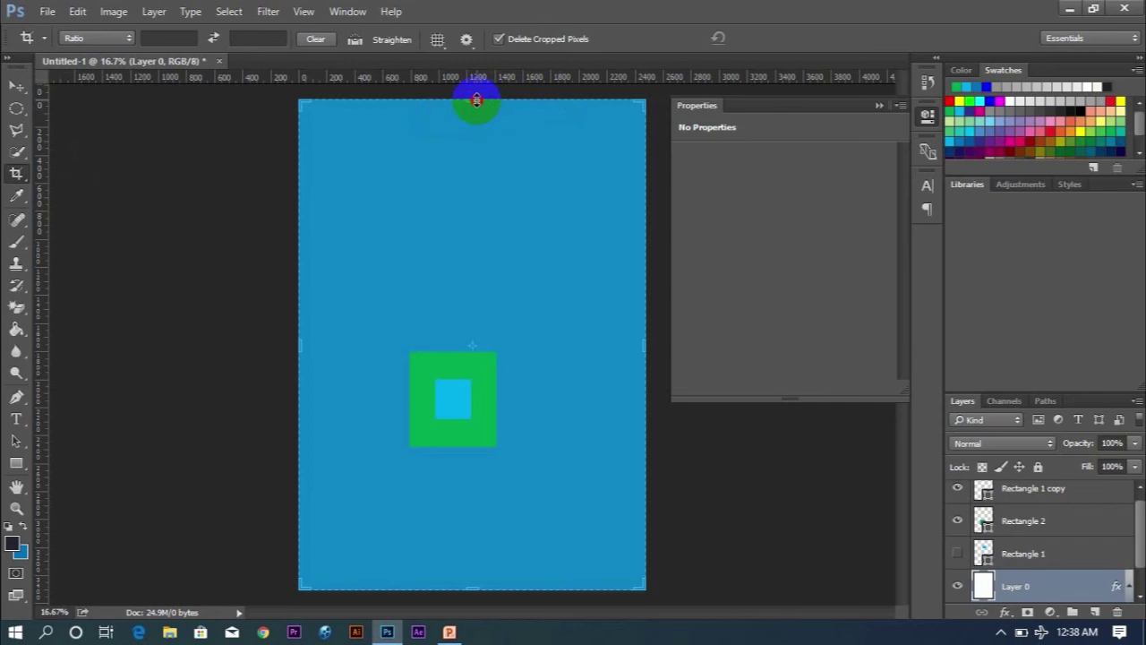
{"action": "left_click_drag", "start_coordinate": [476, 100], "coordinate": [481, 148]}
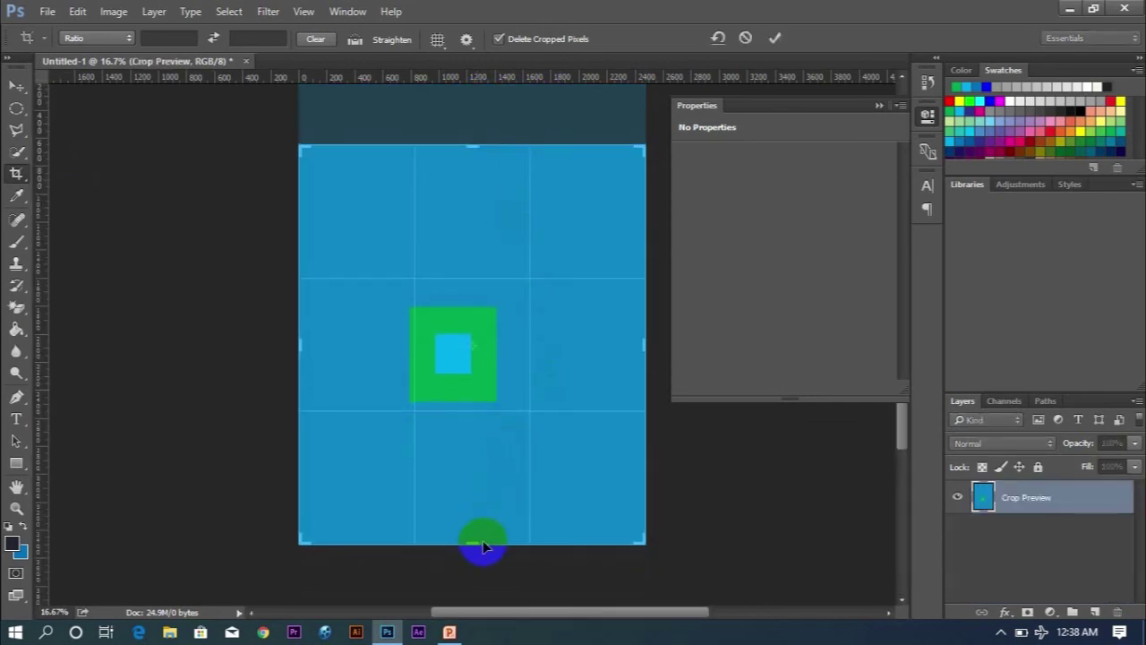
{"action": "left_click_drag", "start_coordinate": [481, 546], "coordinate": [479, 484]}
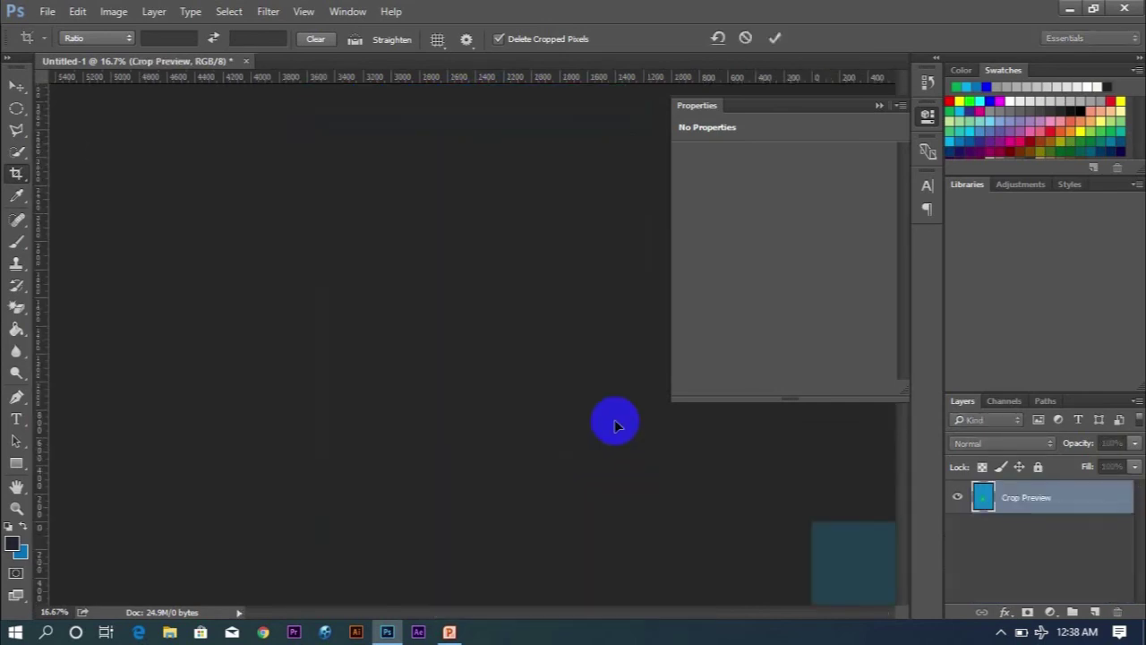
{"action": "left_click_drag", "start_coordinate": [645, 356], "coordinate": [624, 356]}
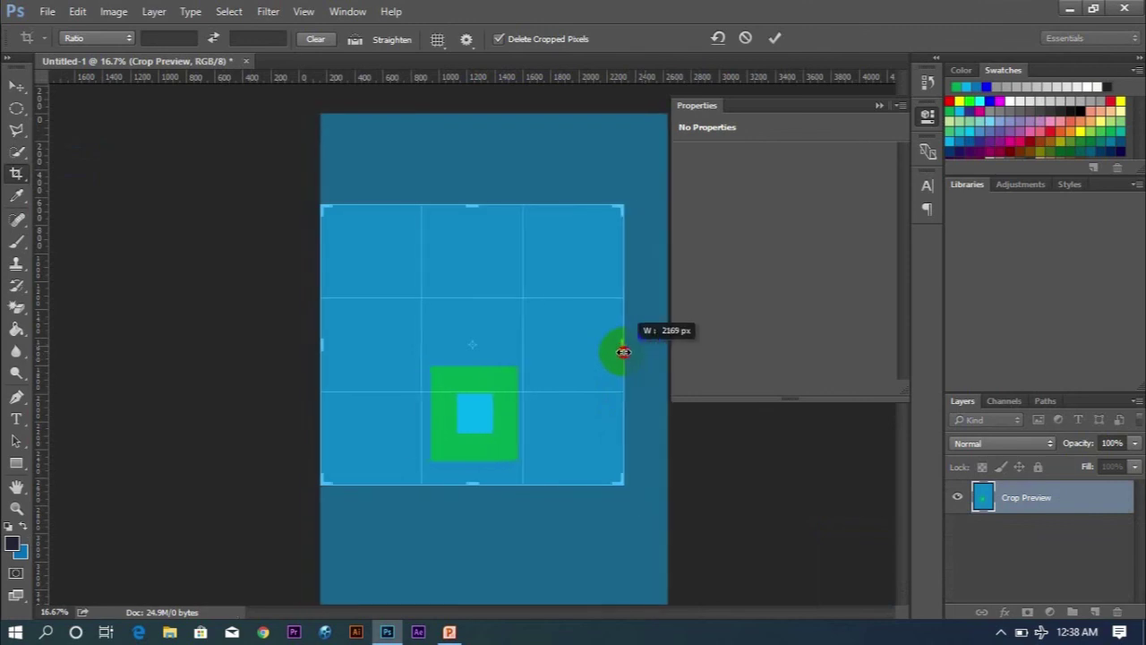
{"action": "left_click_drag", "start_coordinate": [331, 344], "coordinate": [346, 344]}
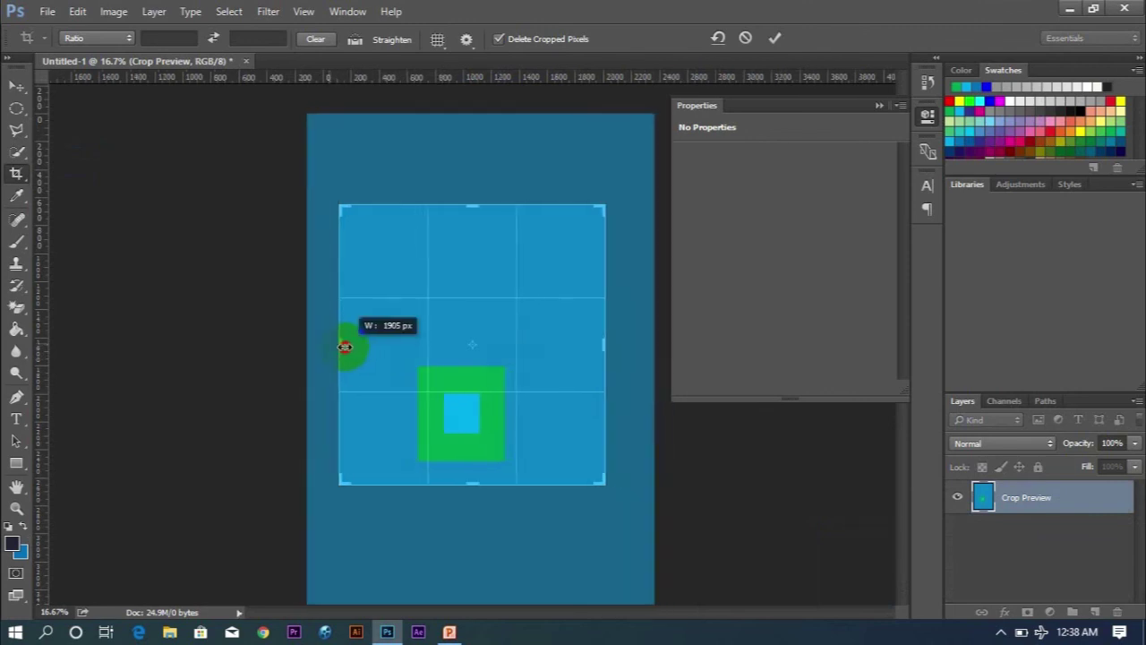
{"action": "left_click", "coordinate": [774, 38]}
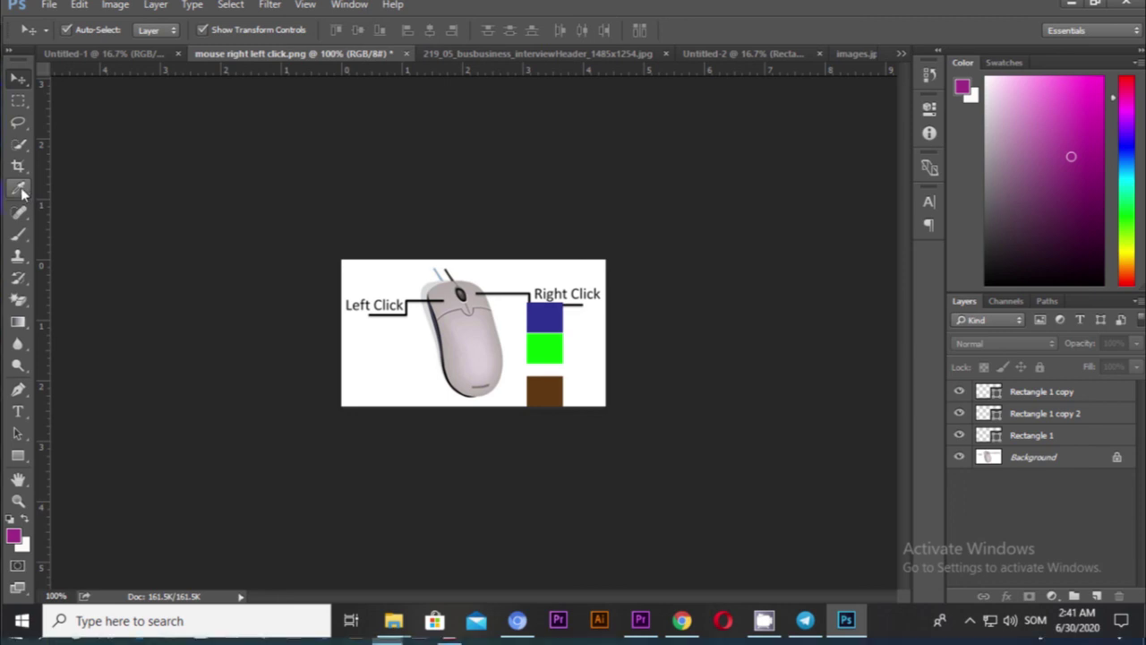
- Sample the brown square's colour as foreground with the Eyedropper Tool
{"action": "left_click", "coordinate": [22, 190]}
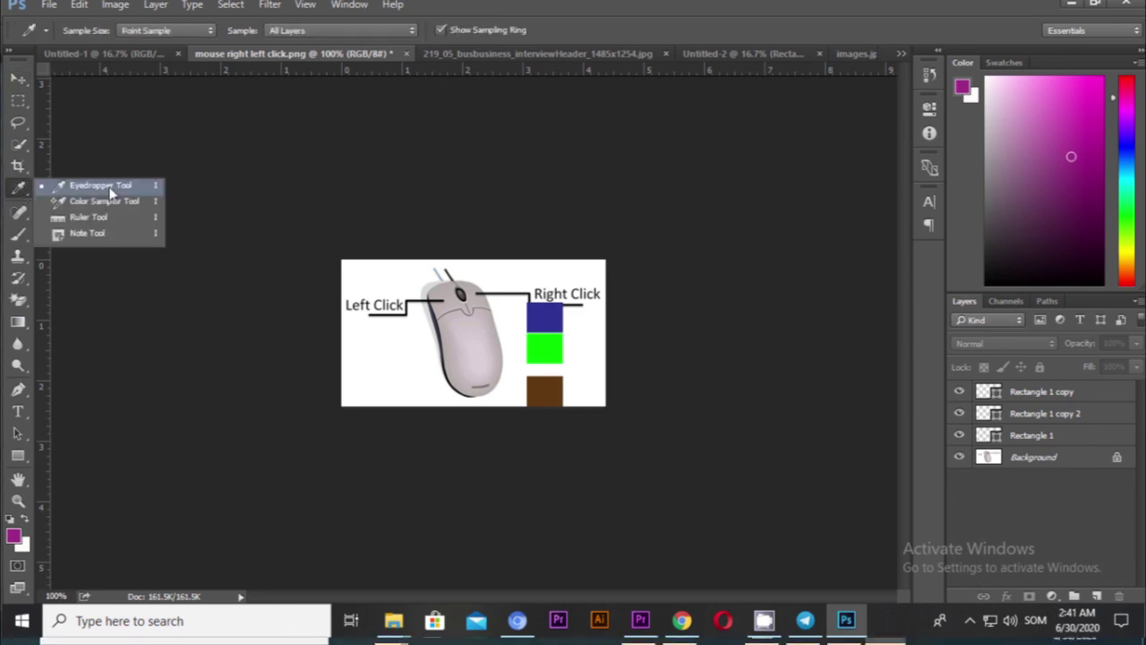
{"action": "left_click", "coordinate": [114, 191]}
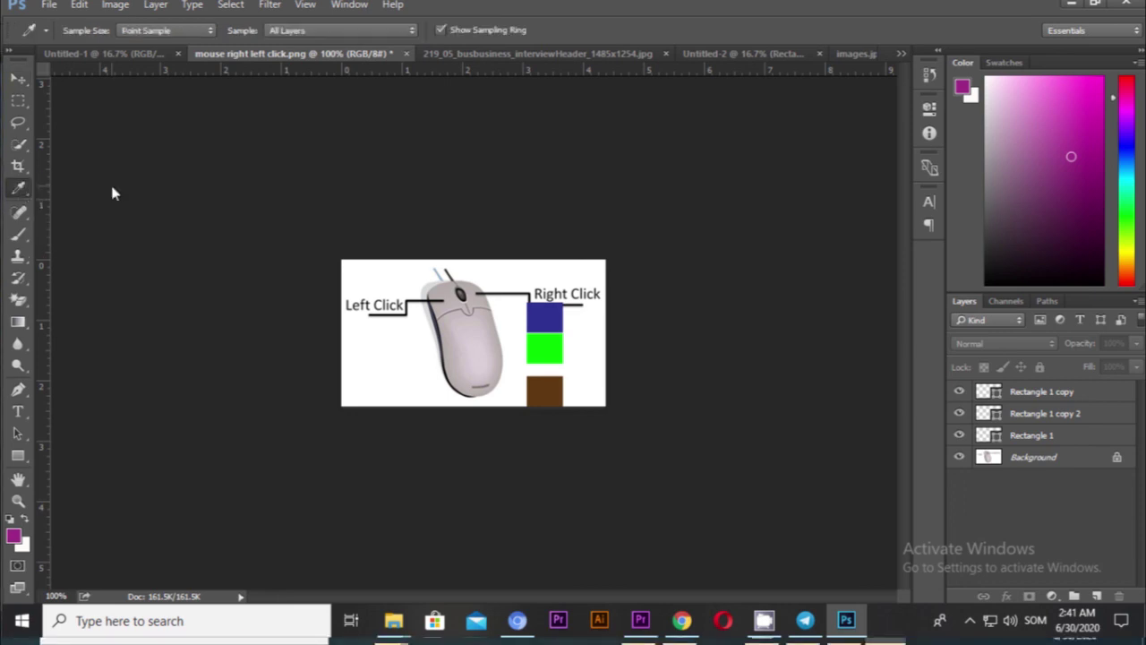
{"action": "key", "text": "x"}
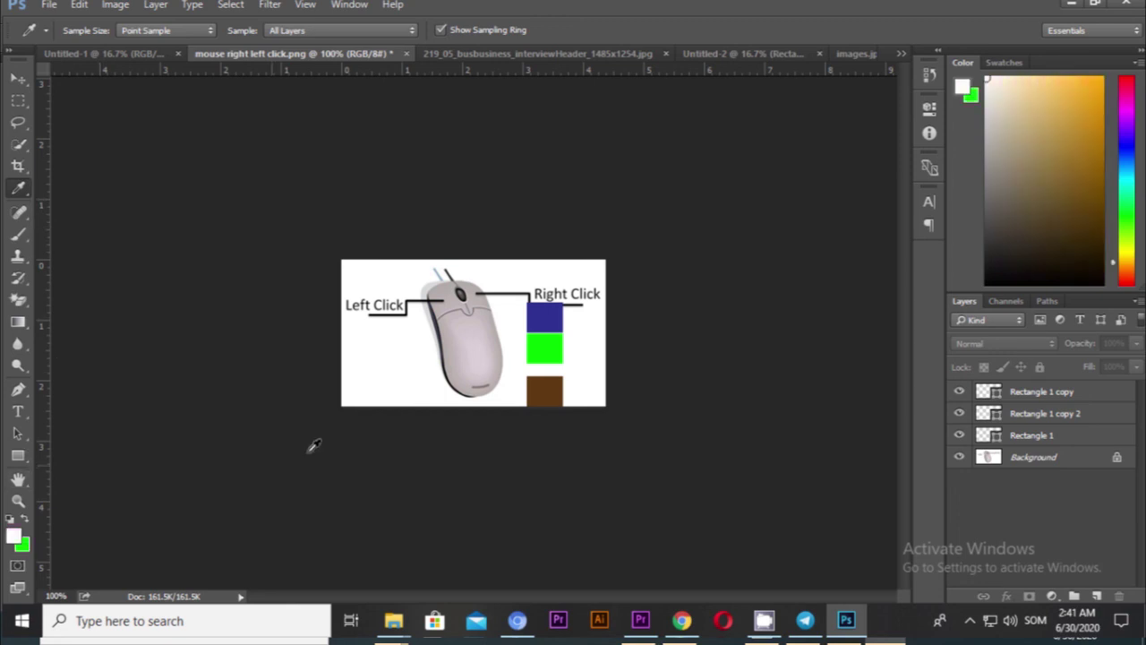
{"action": "left_click", "coordinate": [542, 398]}
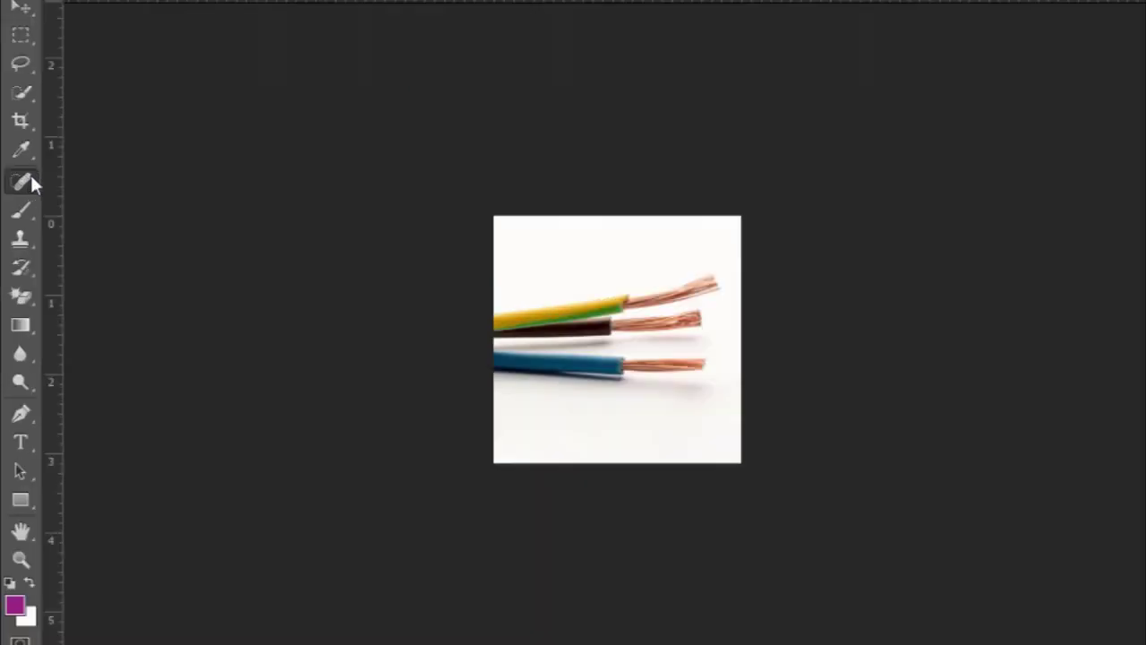
- Paint over the copper wire tips with the Spot Healing Brush
{"action": "right_click", "coordinate": [18, 213]}
{"action": "left_click", "coordinate": [66, 208]}
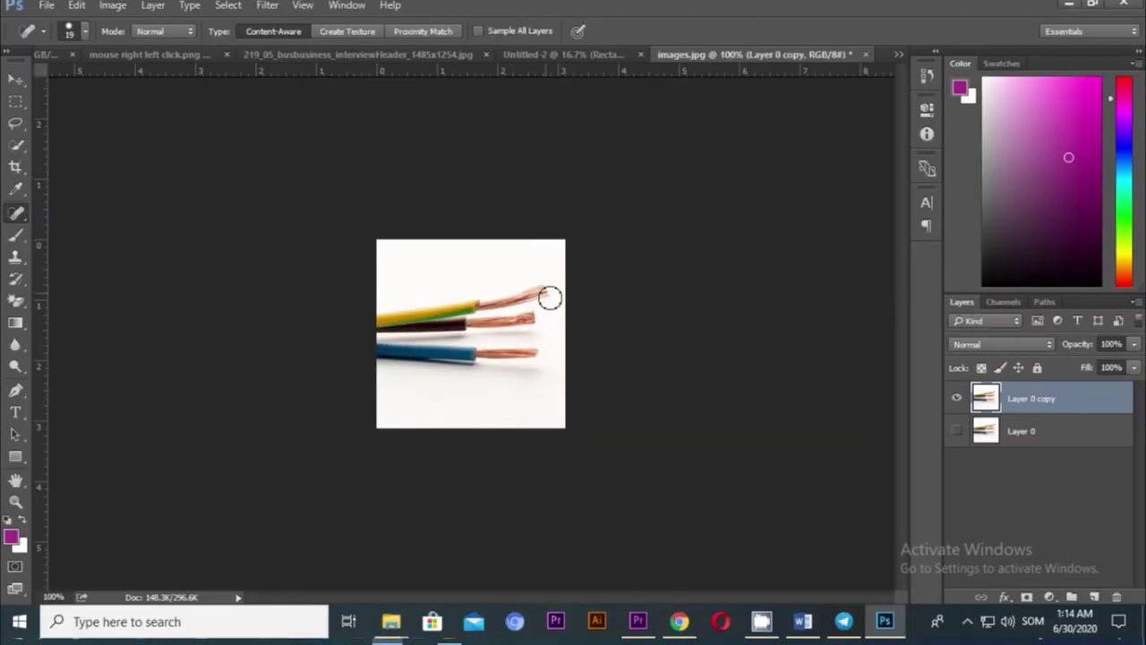
{"action": "left_click_drag", "start_coordinate": [547, 295], "coordinate": [522, 345]}
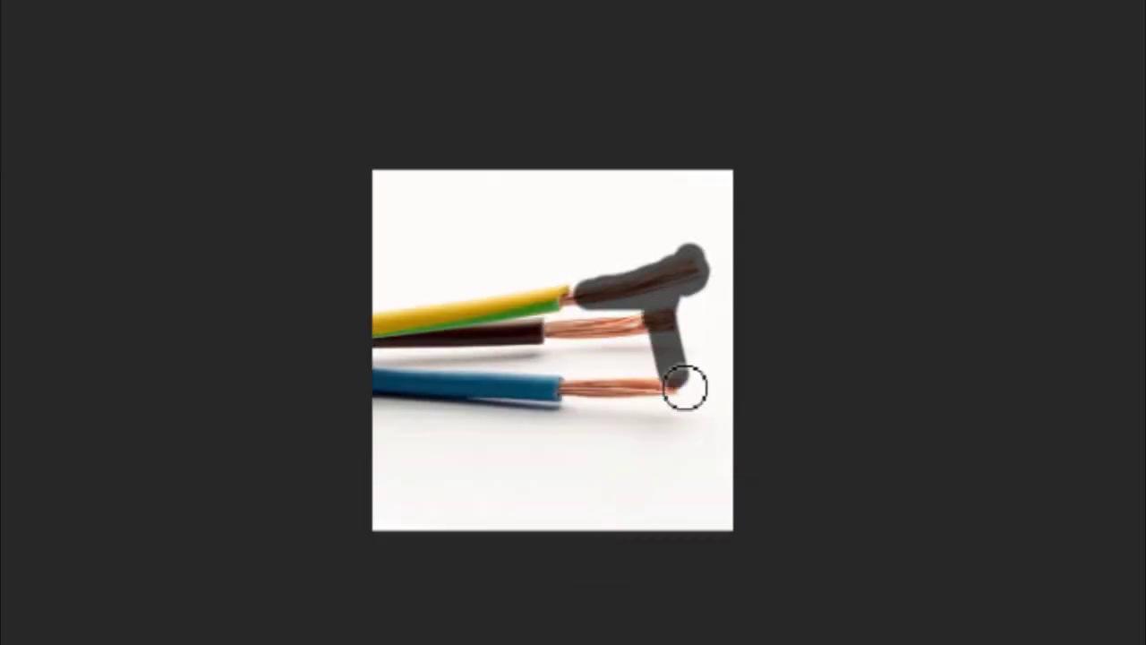
{"action": "left_click_drag", "start_coordinate": [650, 372], "coordinate": [616, 405]}
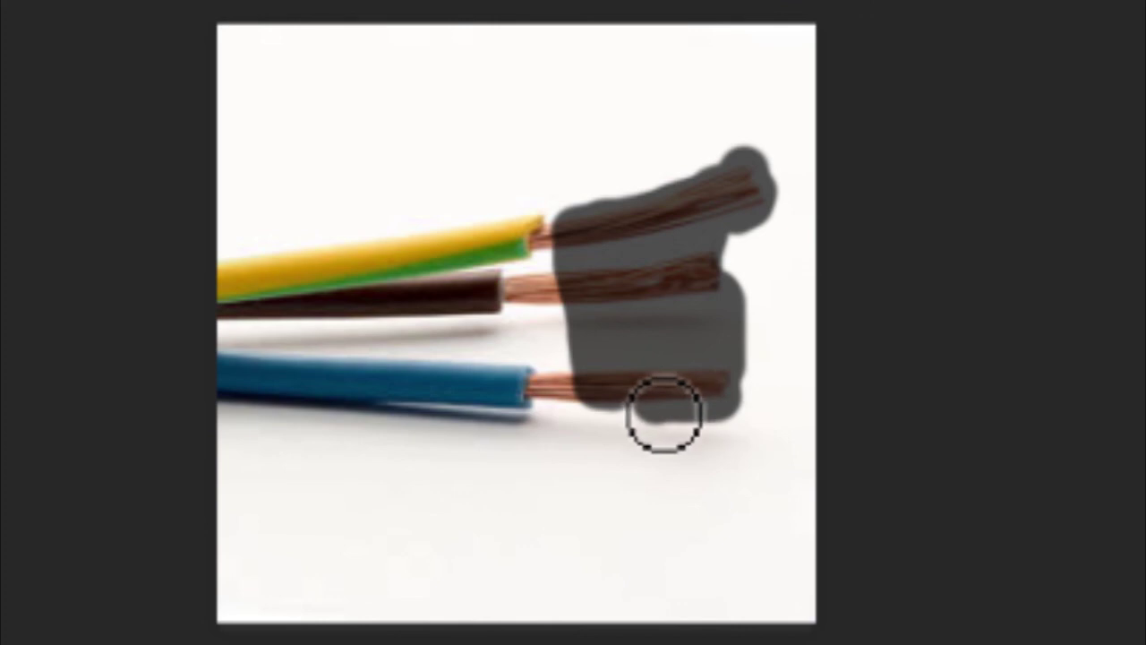
{"action": "left_click_drag", "start_coordinate": [616, 404], "coordinate": [675, 422]}
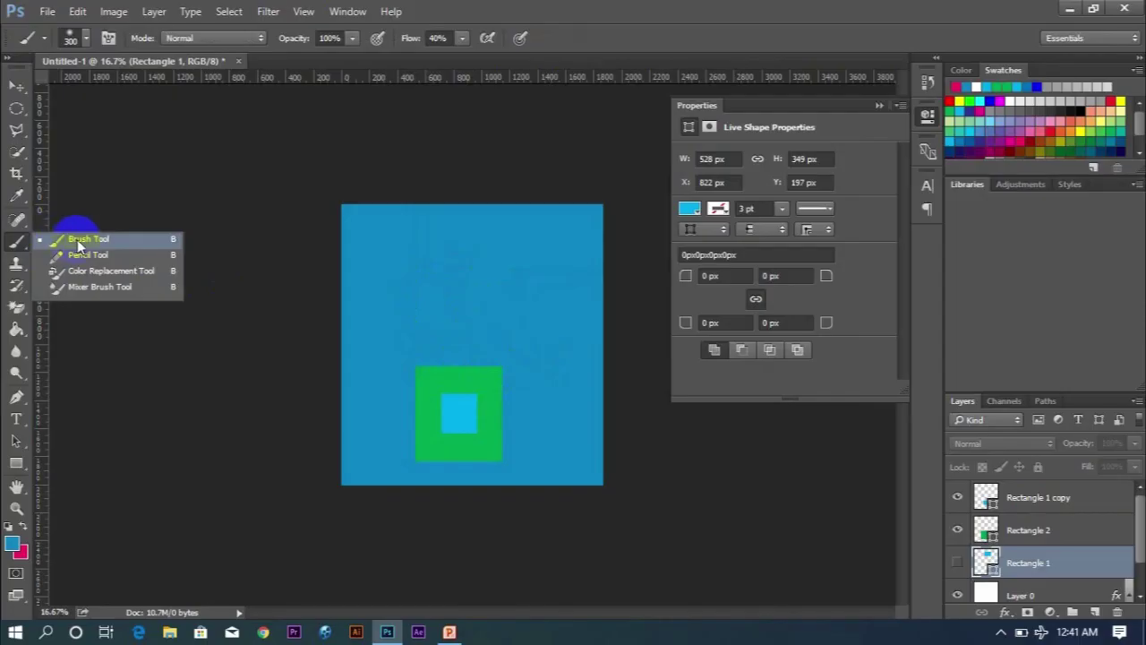
- Set the foreground colour to red and brush a red stroke over the black blob
{"action": "left_click", "coordinate": [13, 543]}
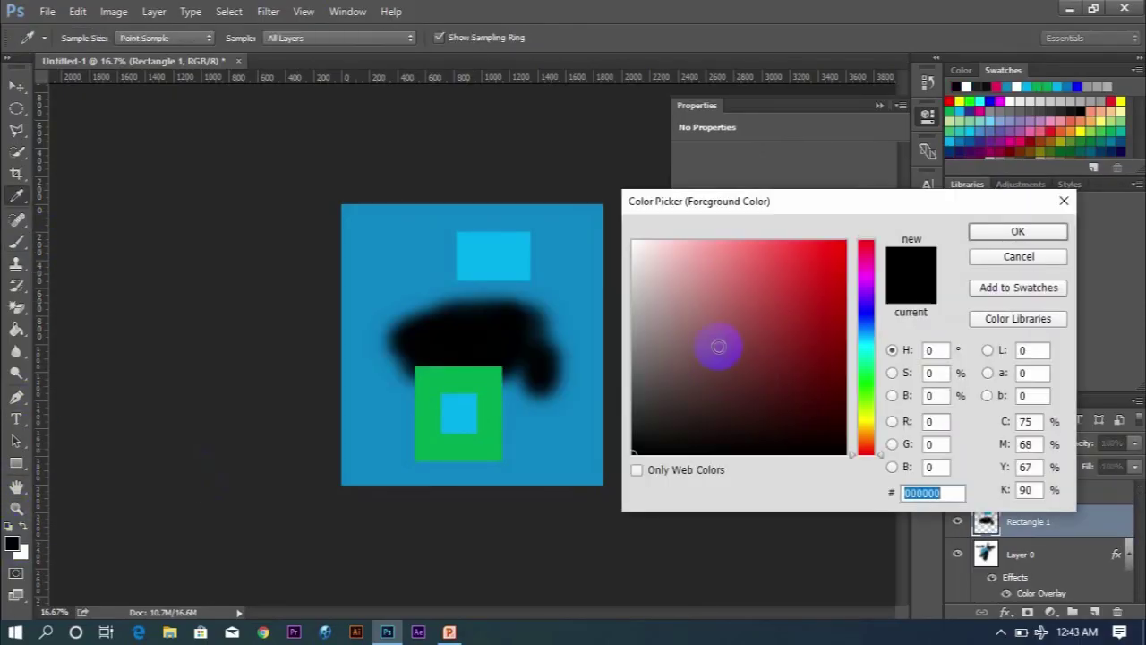
{"action": "left_click_drag", "start_coordinate": [718, 347], "coordinate": [798, 281]}
{"action": "left_click", "coordinate": [974, 228]}
{"action": "key", "text": "b"}
{"action": "mouse_move", "coordinate": [396, 265]}
{"action": "left_mouse_down"}
{"action": "mouse_move", "coordinate": [396, 339]}
{"action": "mouse_move", "coordinate": [538, 335]}
{"action": "left_mouse_up"}
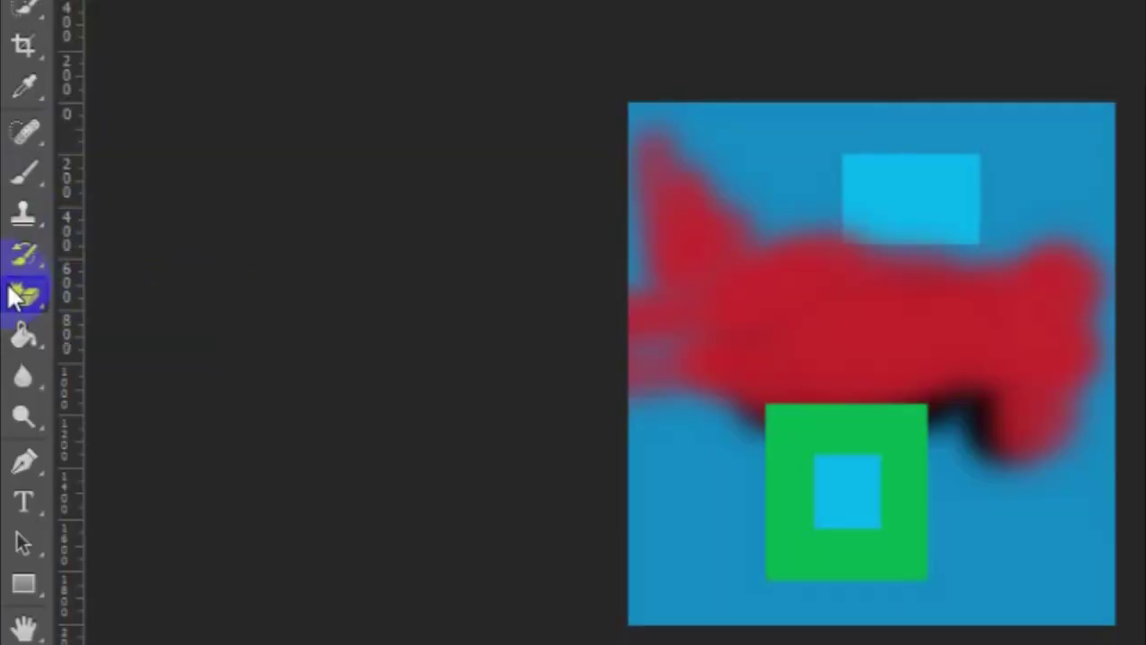
- Magic-erase the light-blue top rectangle, the red paint and the dark blobs
{"action": "left_click", "coordinate": [13, 295]}
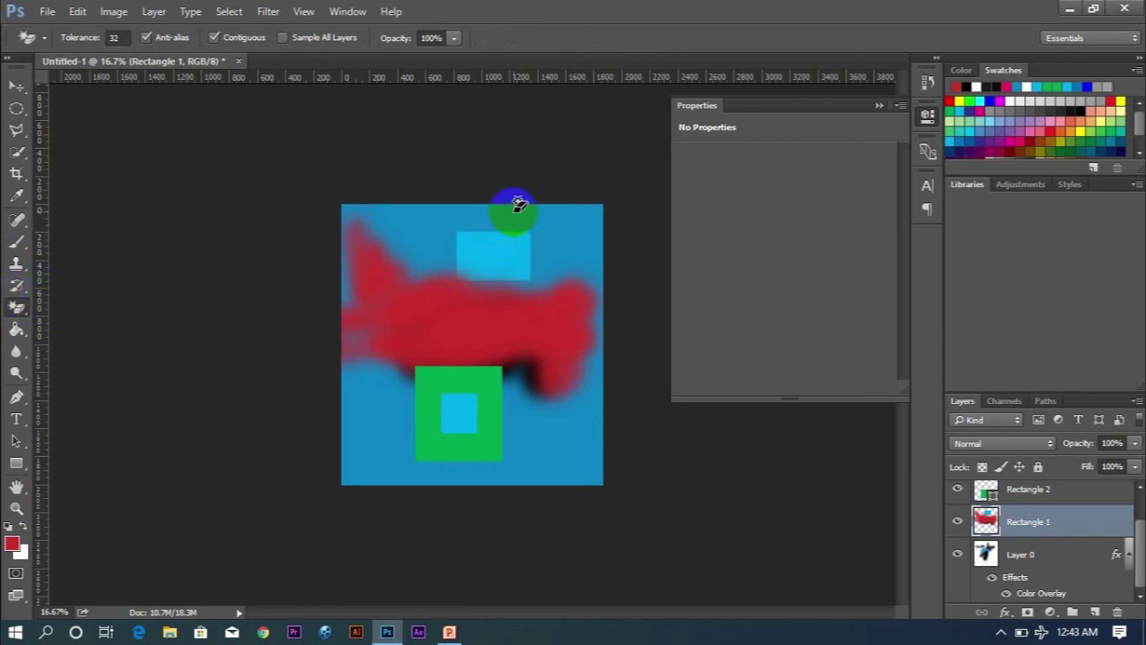
{"action": "left_click", "coordinate": [521, 244]}
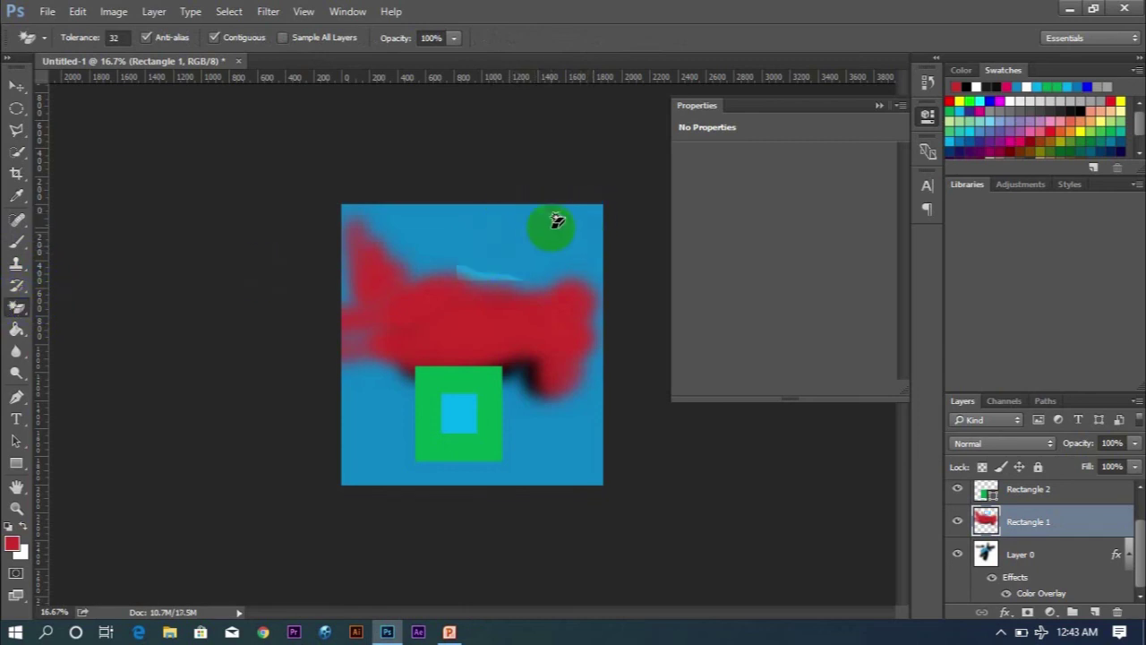
{"action": "left_click", "coordinate": [530, 312]}
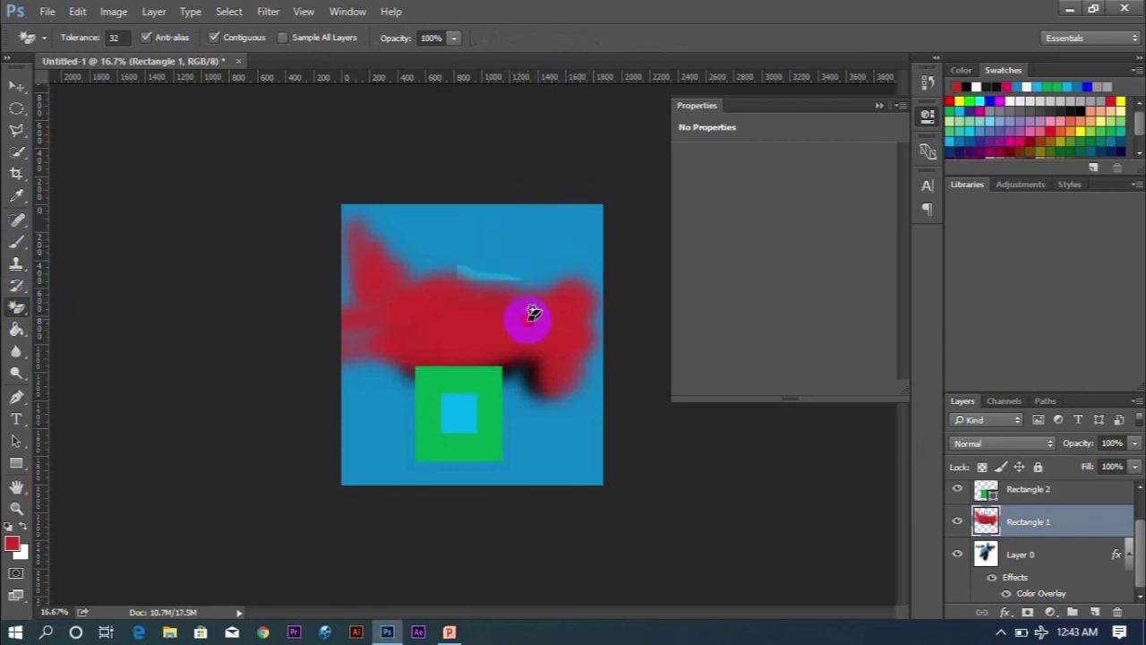
{"action": "left_click", "coordinate": [540, 354]}
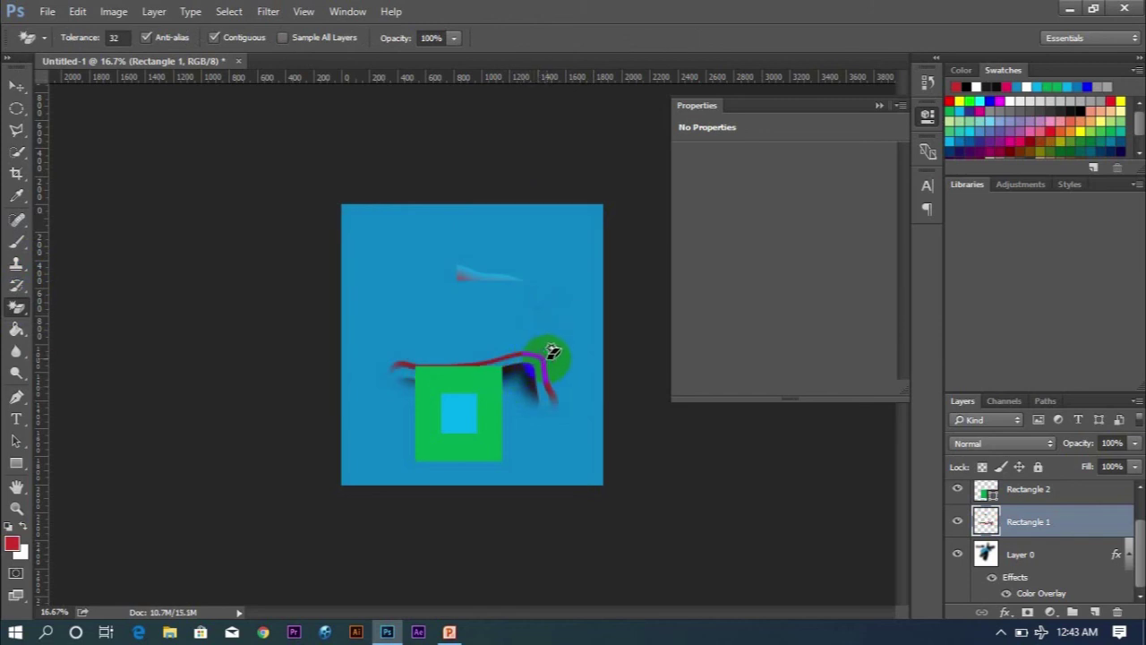
{"action": "left_click", "coordinate": [547, 349]}
{"action": "left_click", "coordinate": [504, 358]}
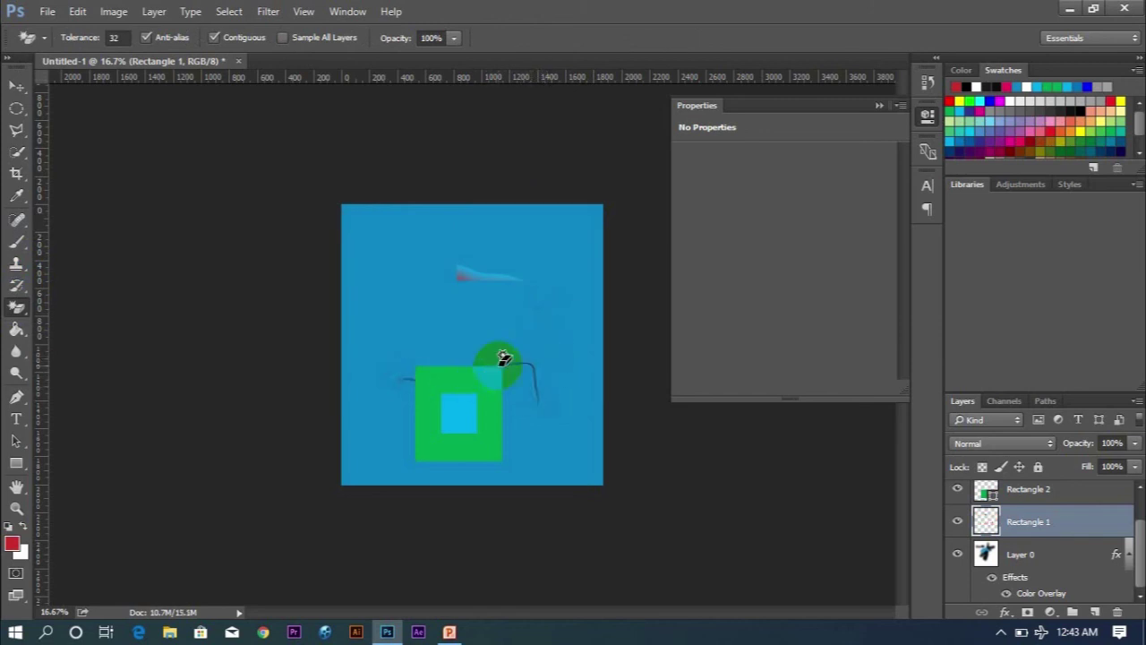
{"action": "left_click", "coordinate": [532, 358]}
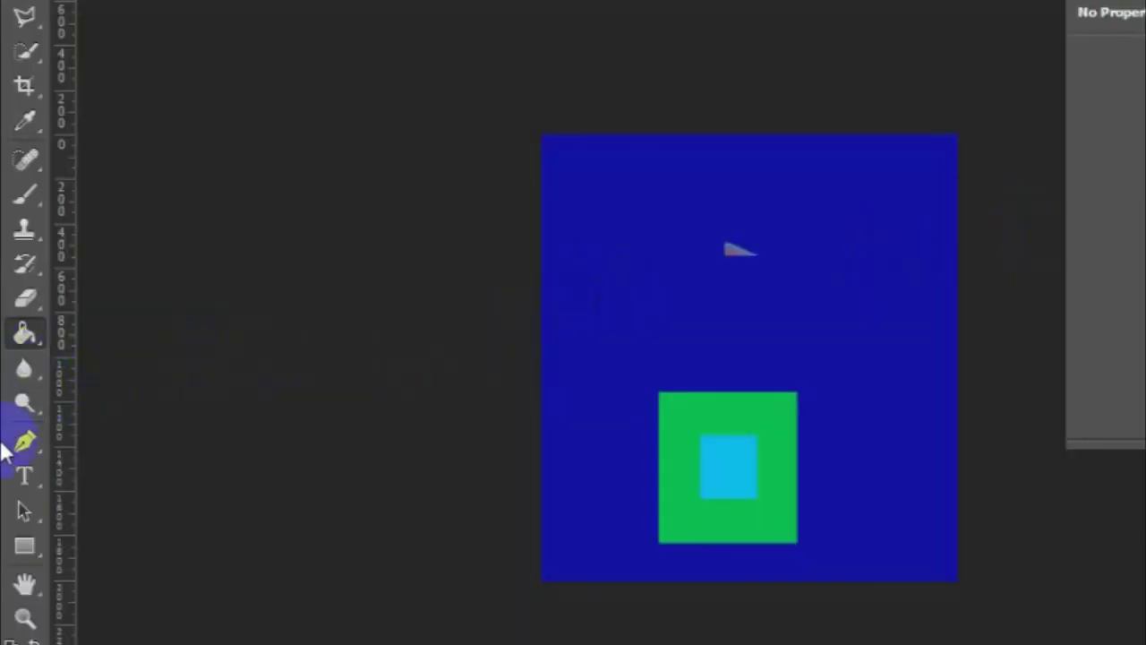
- Start a Horizontal Type text line above the green square, sized 73 pt
{"action": "left_click", "coordinate": [32, 475]}
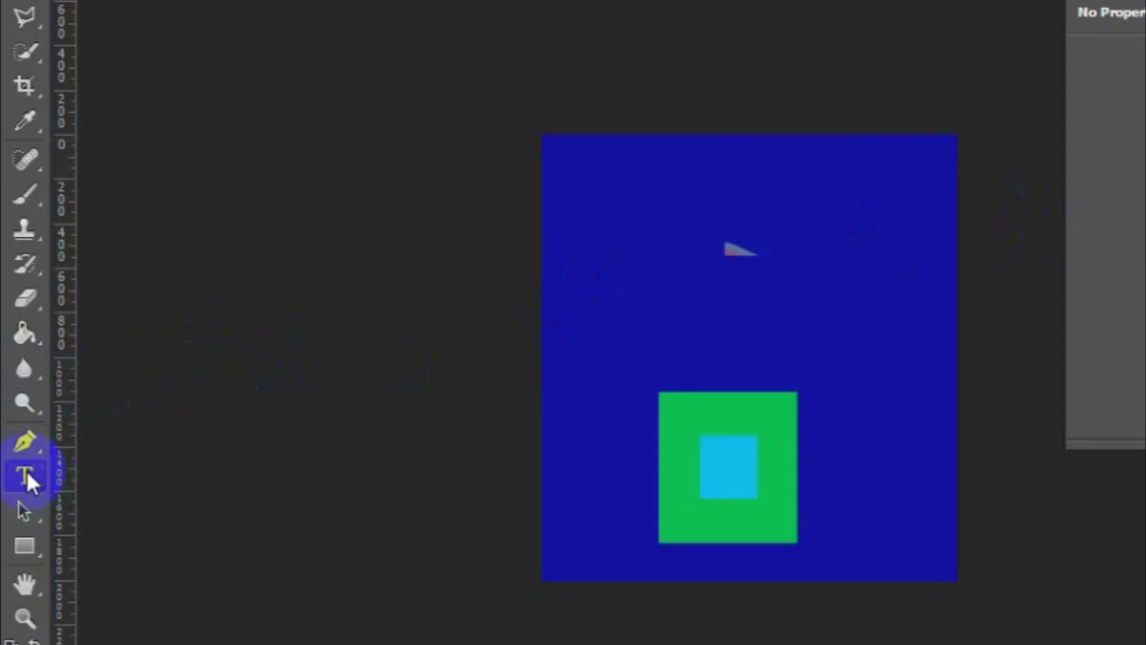
{"action": "left_click", "coordinate": [25, 475]}
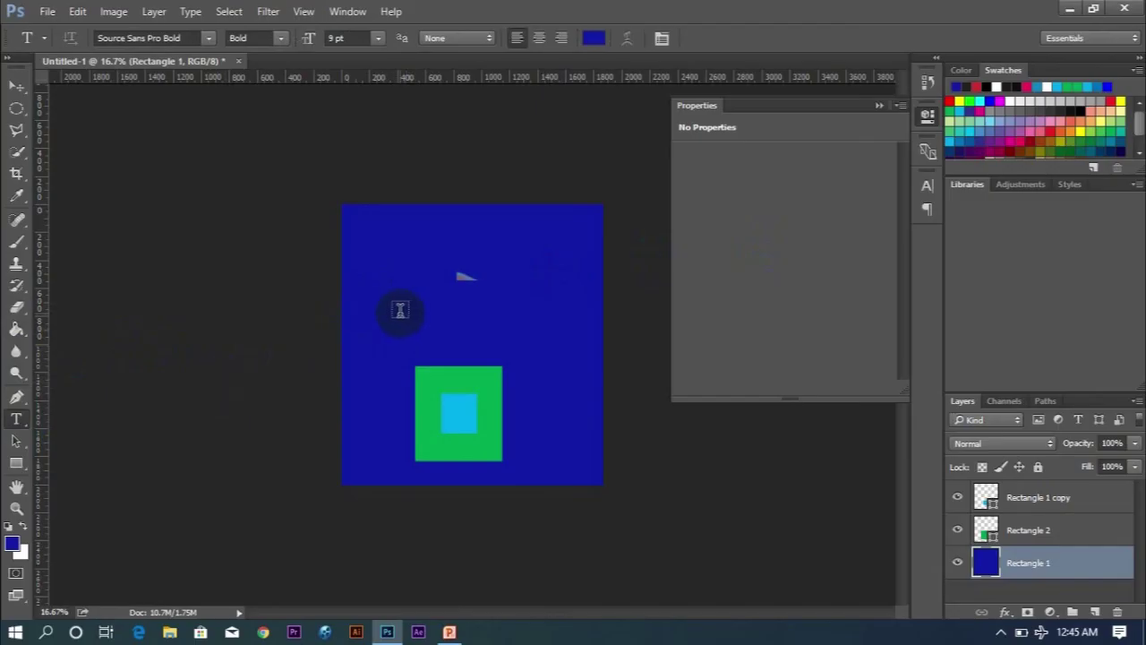
{"action": "left_click", "coordinate": [405, 320]}
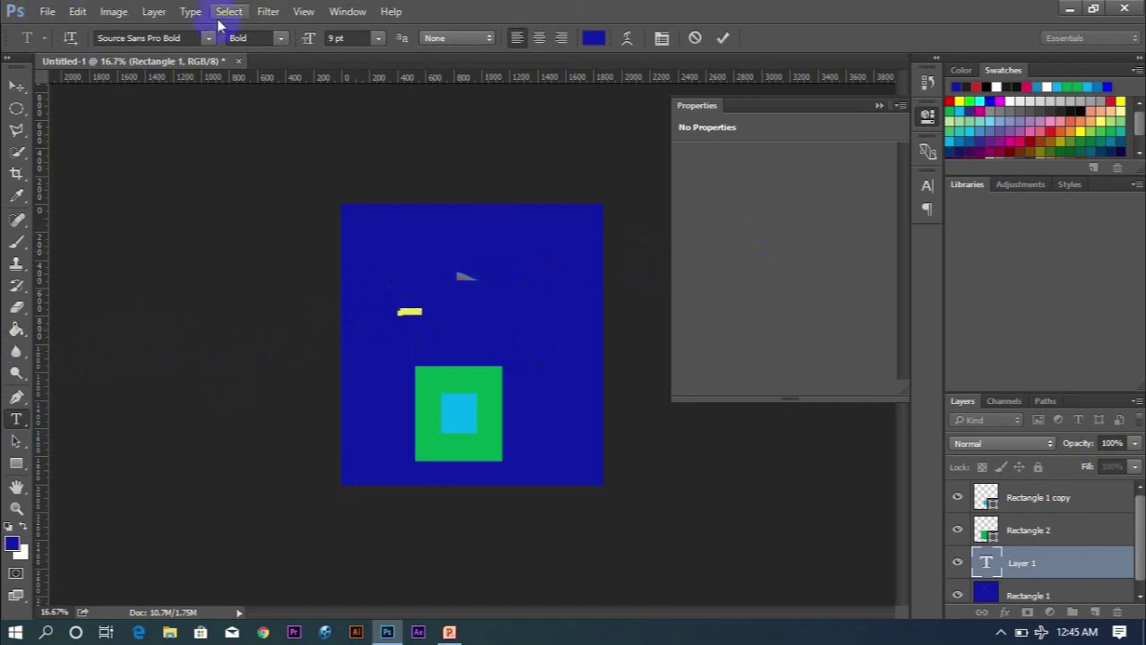
{"action": "left_click_drag", "start_coordinate": [316, 41], "coordinate": [356, 57]}
- Set the text colour to white and commit the bold text of repeated v's
{"action": "left_click", "coordinate": [604, 41]}
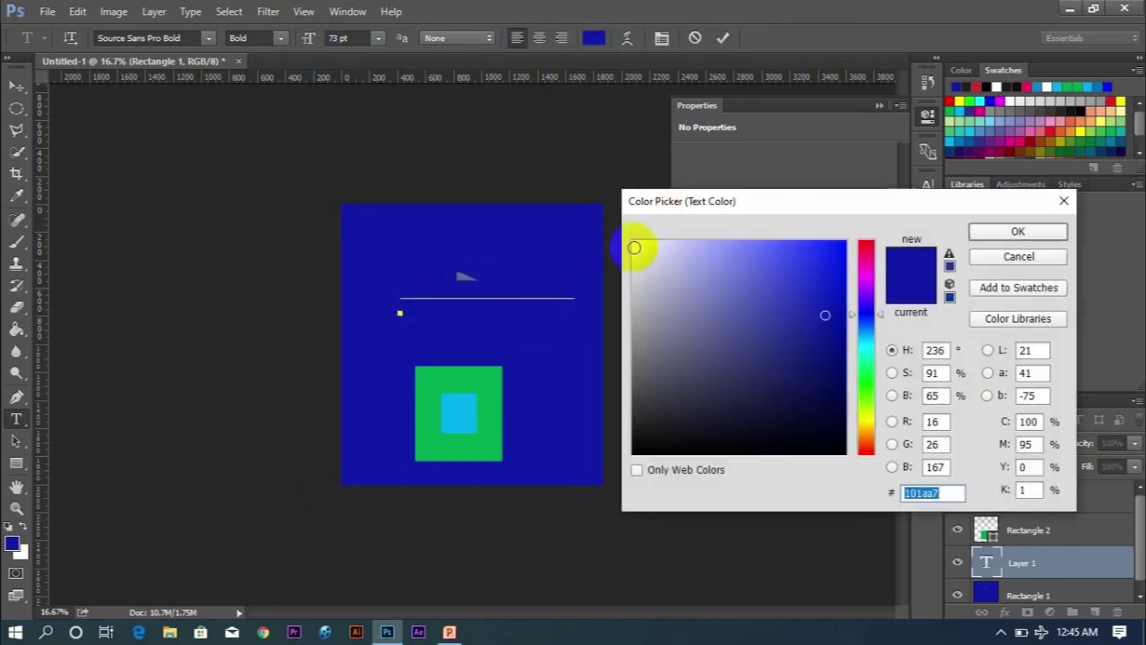
{"action": "left_click", "coordinate": [634, 247]}
{"action": "left_click", "coordinate": [1007, 231]}
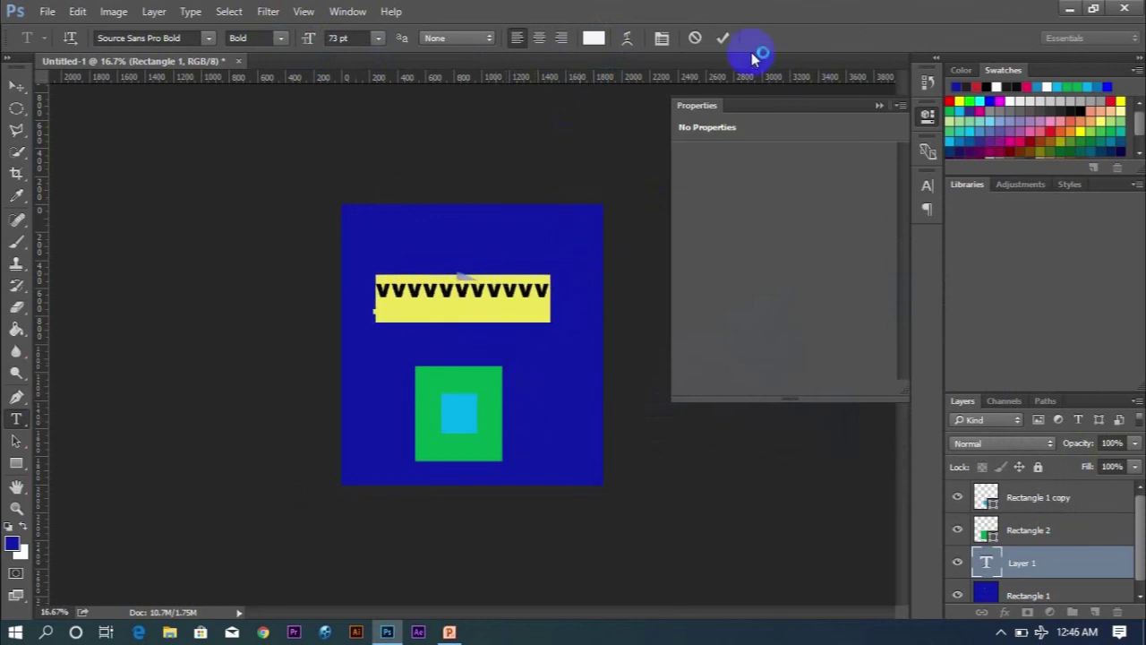
{"action": "left_click", "coordinate": [722, 38]}
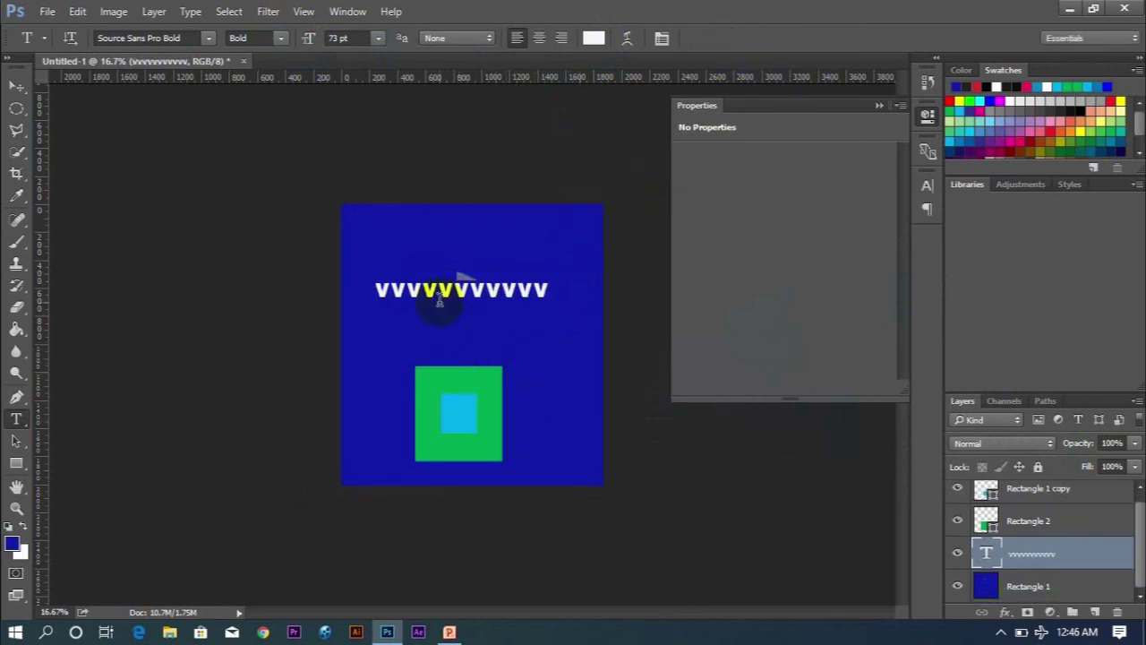